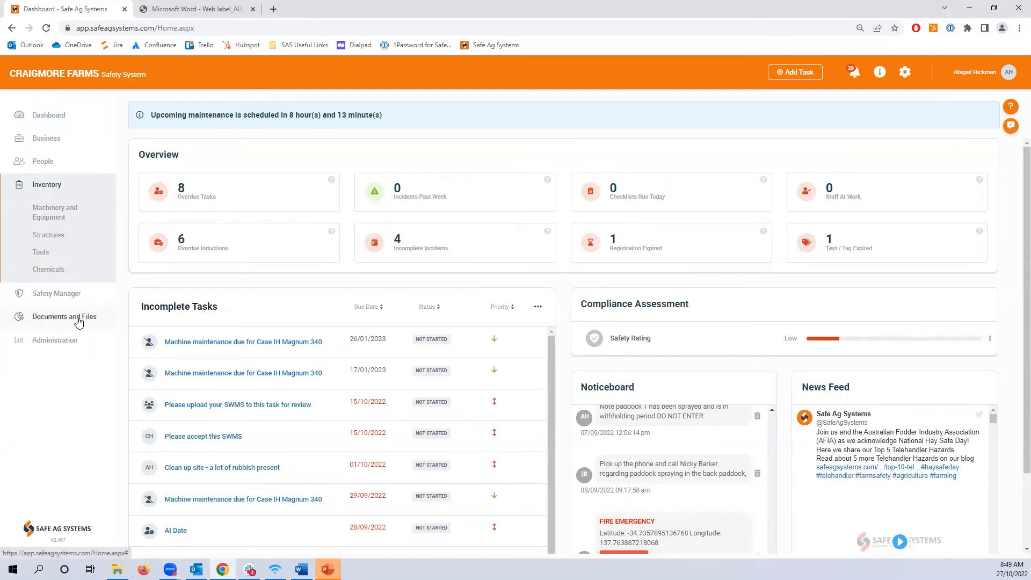
- Start a new entry in the Machinery and Equipment inventory and look through its form fields
left_click(49, 217)
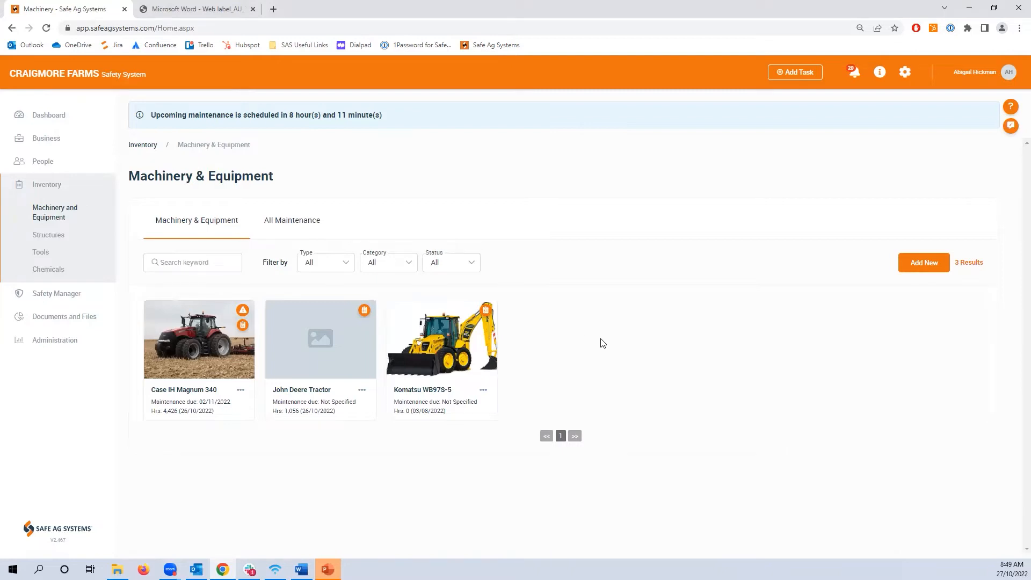
left_click(932, 269)
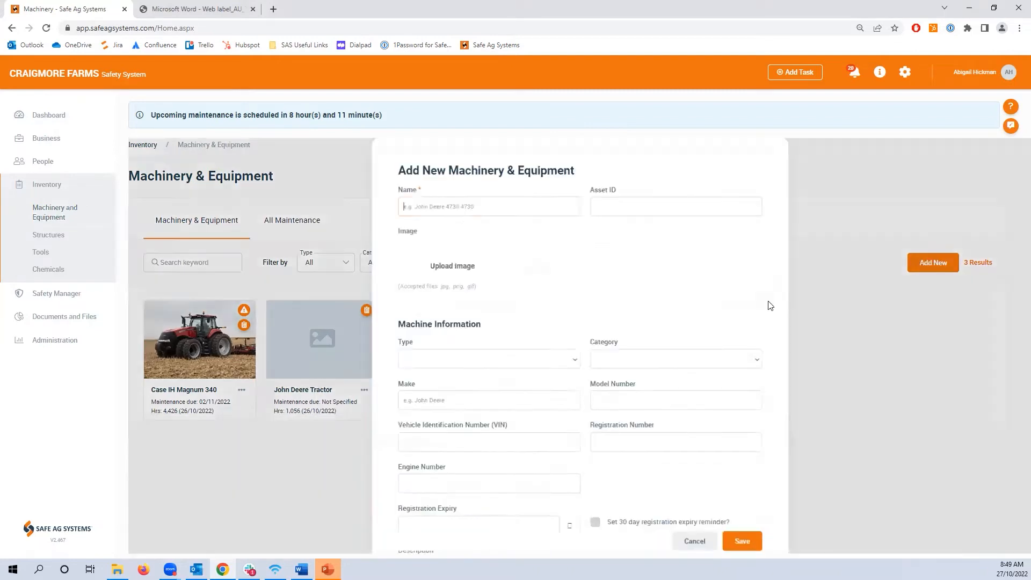
left_click(455, 212)
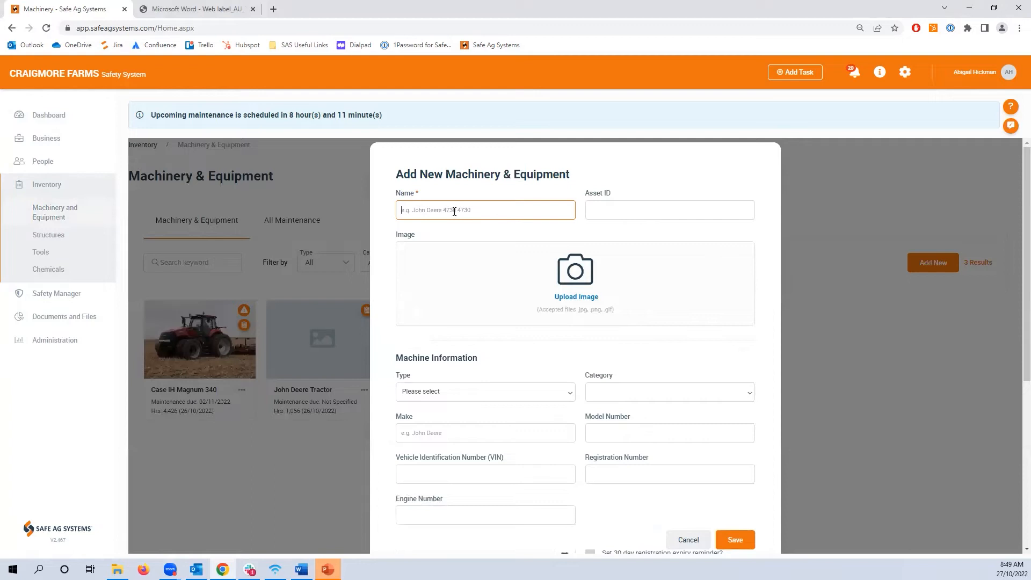
left_click(746, 215)
scroll(702, 412, "down", 7)
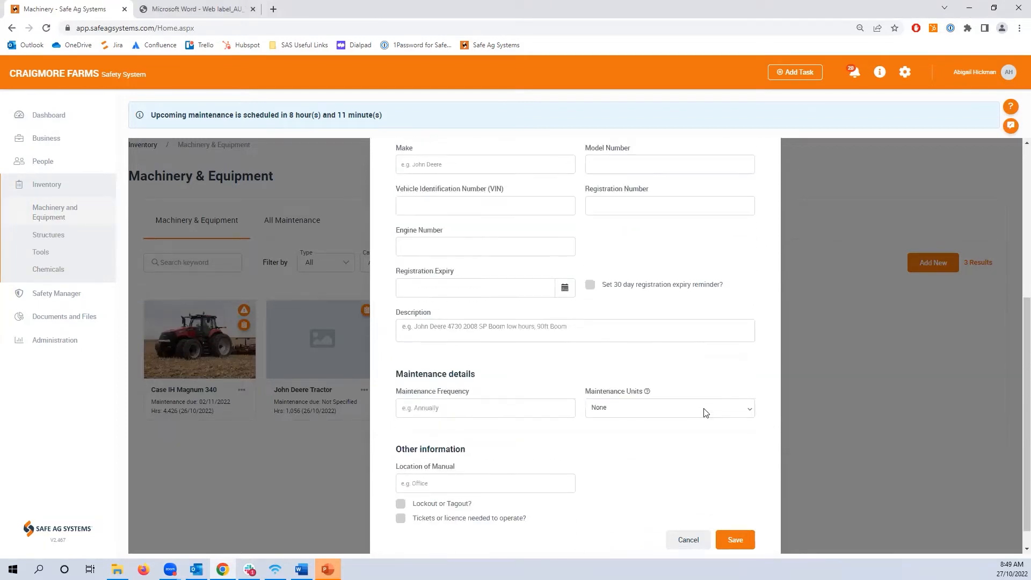
scroll(703, 413, "up", 3)
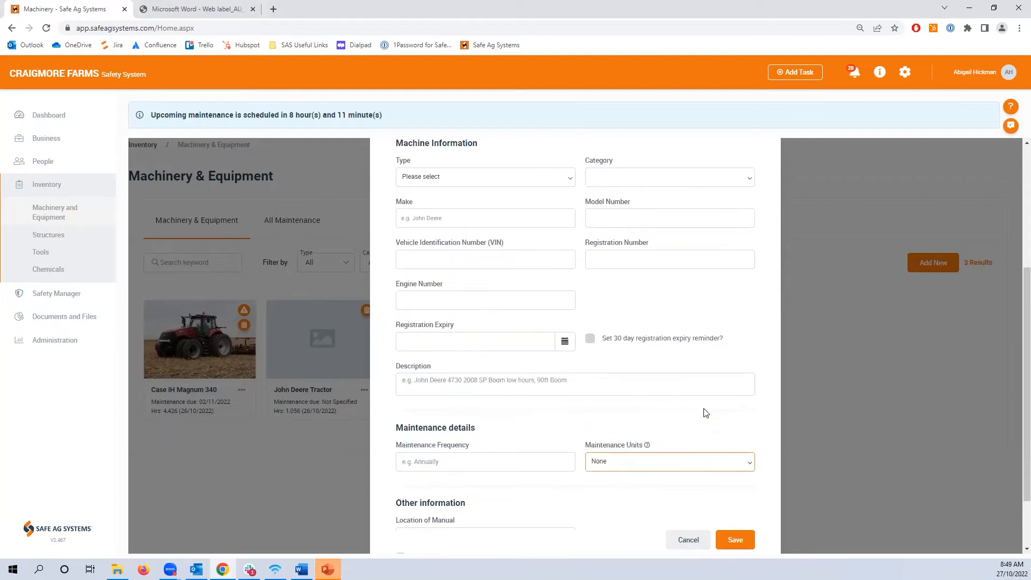
- Set the new machine's type to Heavy Machinery and view the categories offered for it
left_click(520, 182)
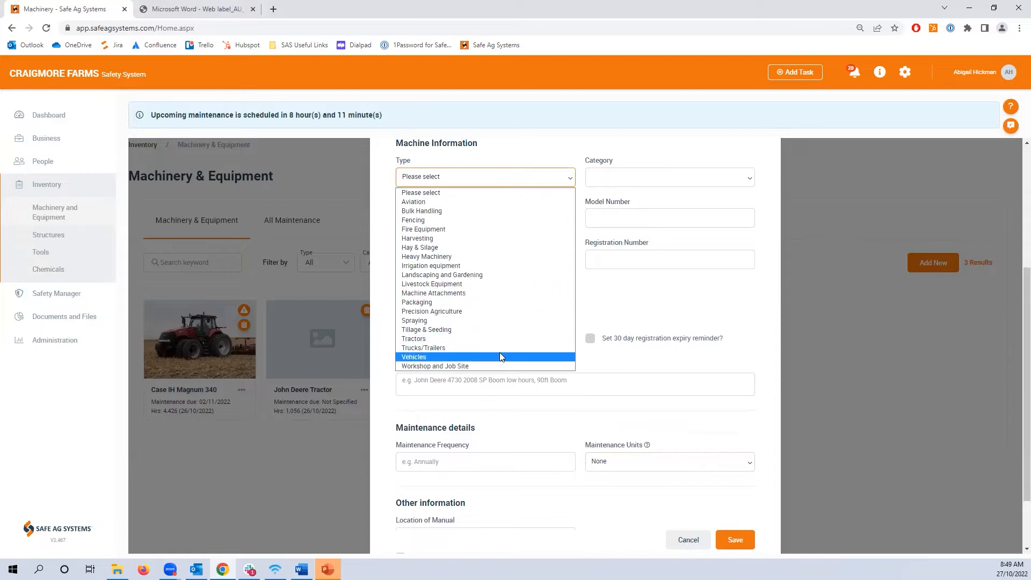
left_click(745, 176)
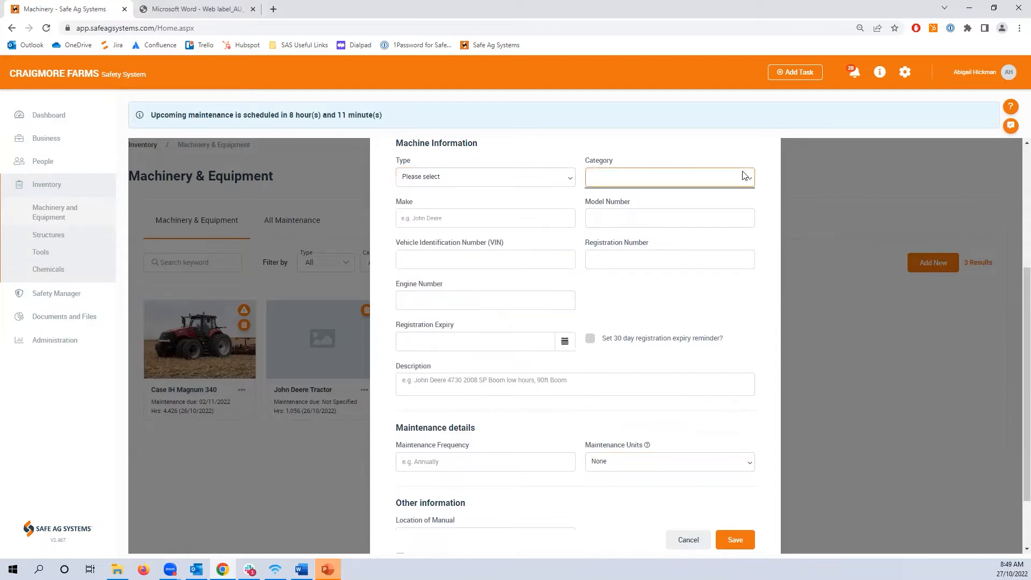
left_click(514, 178)
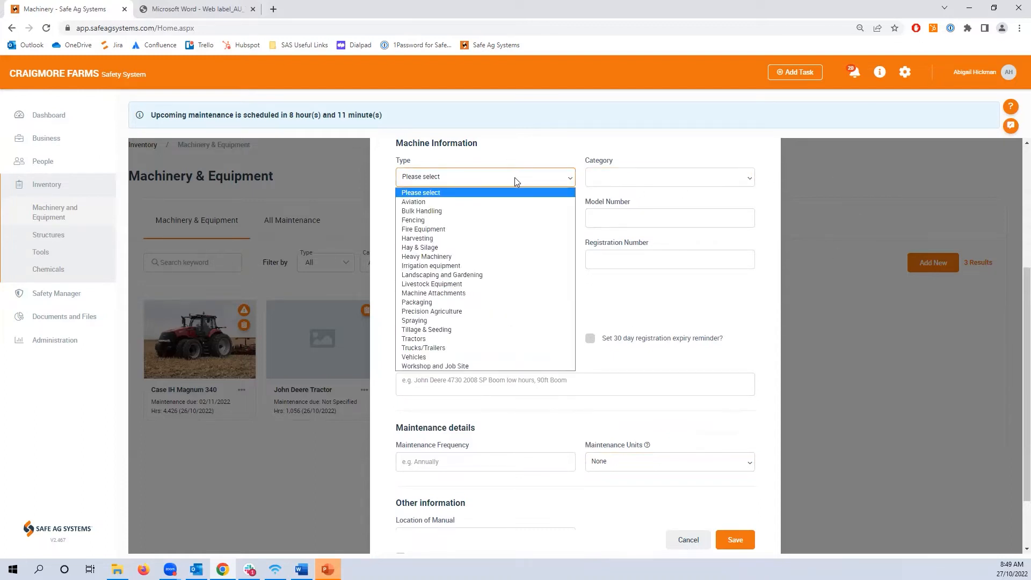
left_click(462, 258)
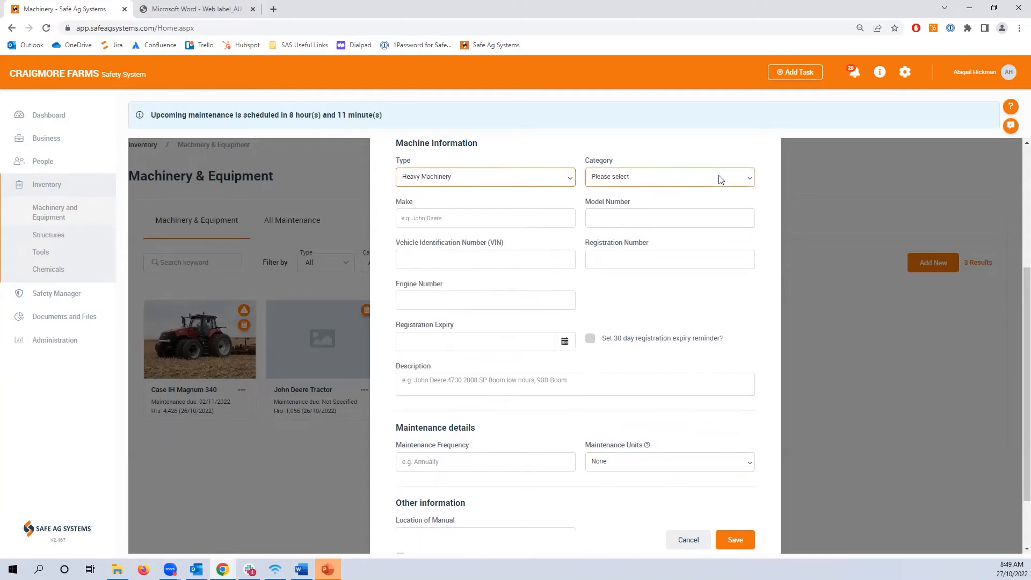
left_click(737, 180)
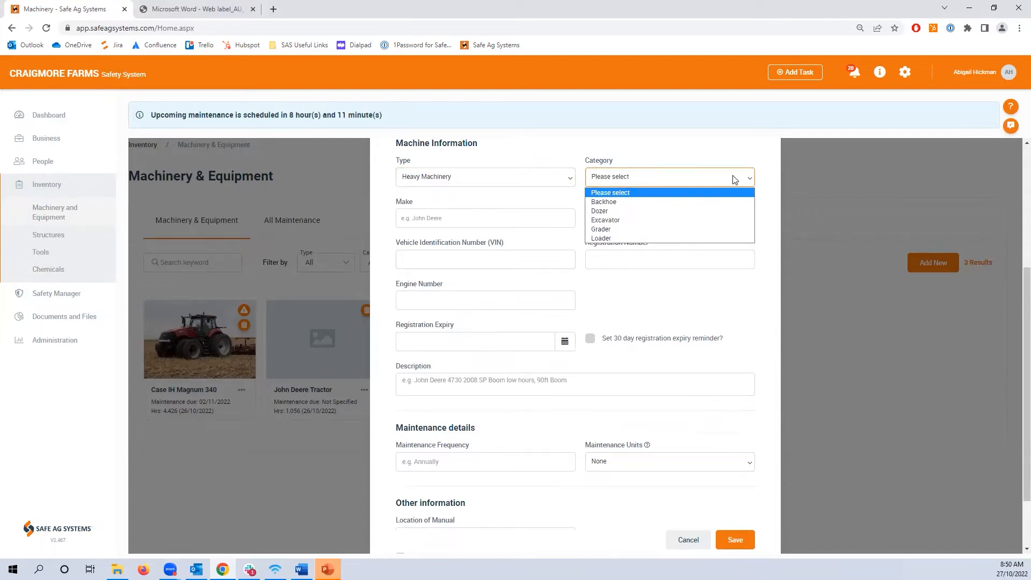
- Go through the make, model number, registration expiry and description fields, turning the 30 day registration expiry reminder on and off
left_click(428, 214)
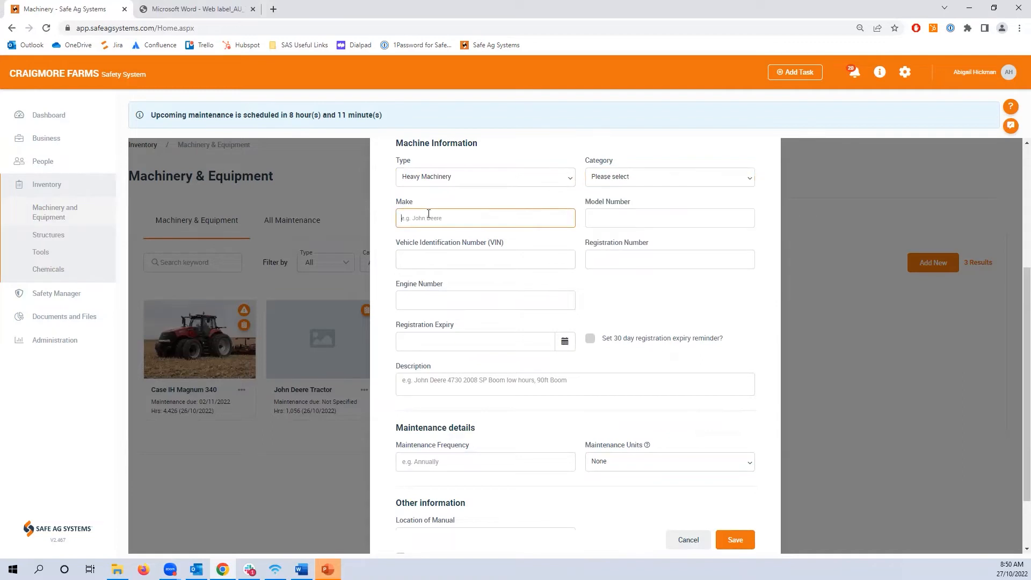
left_click(634, 216)
scroll(634, 312, "down", 1)
left_click(453, 288)
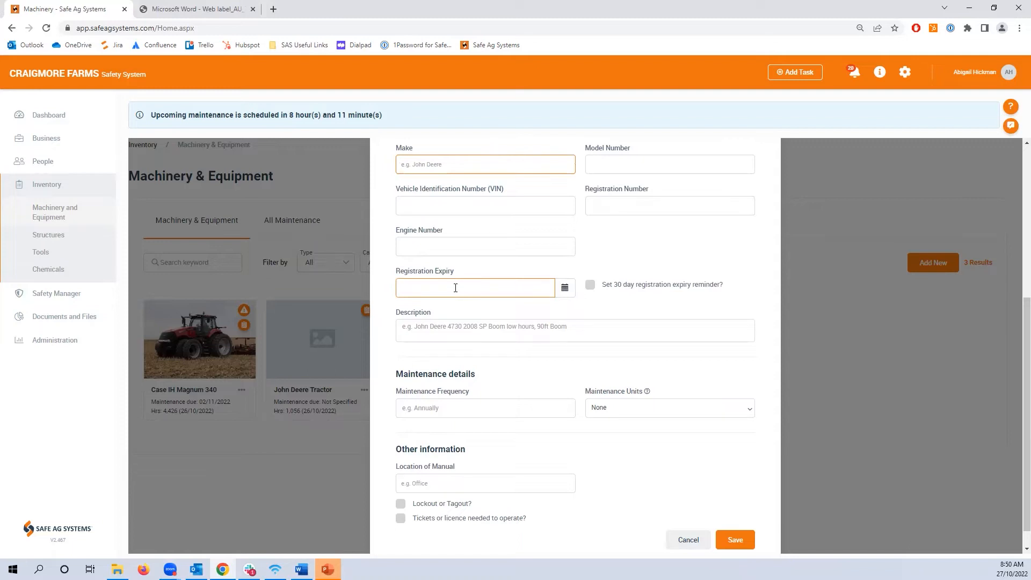
left_click(590, 286)
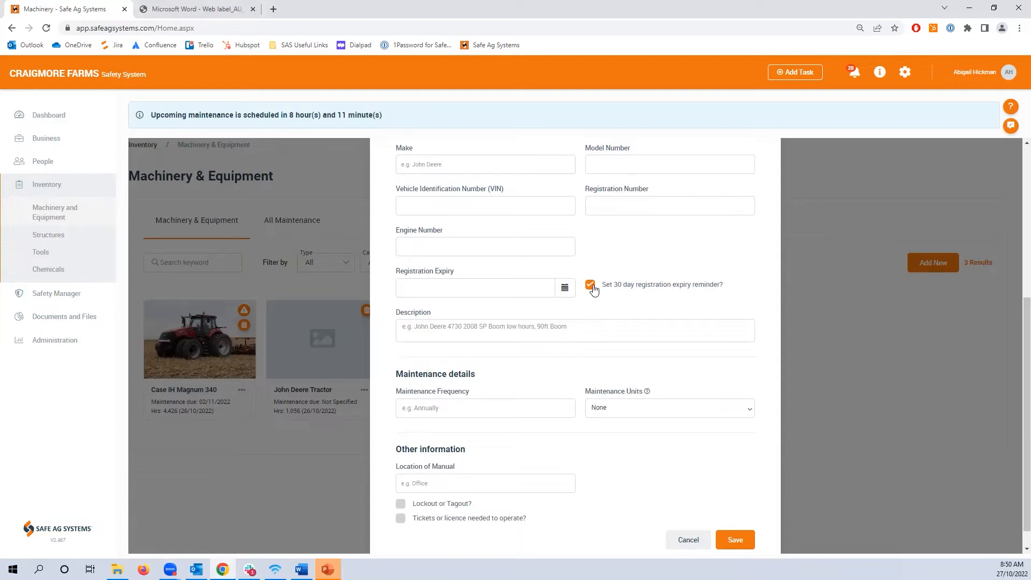
left_click(591, 285)
left_click(560, 338)
left_click(587, 348)
scroll(588, 347, "down", 1)
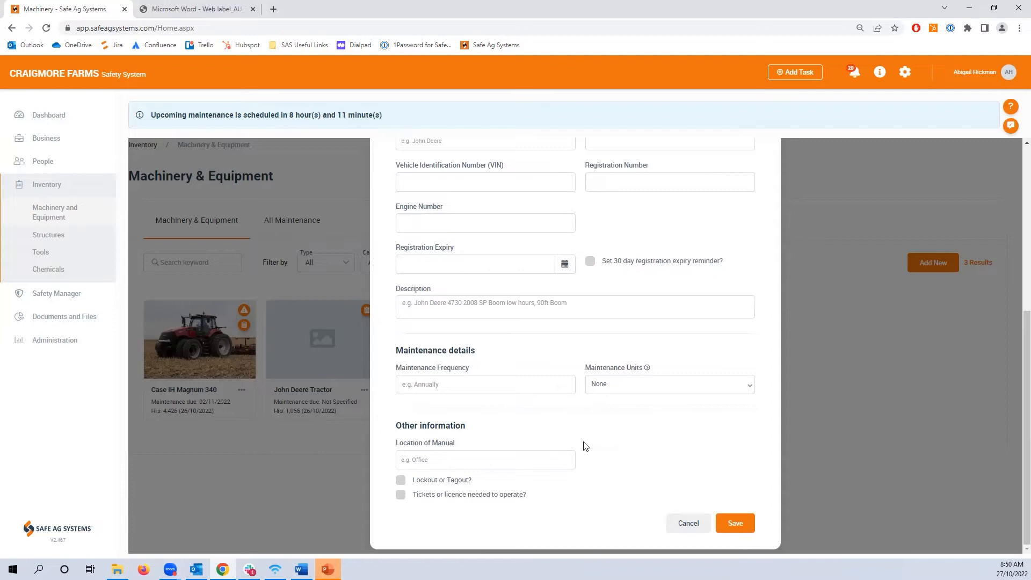
- Try Engine hours as the maintenance units and cancel the new machinery entry without saving it
left_click(429, 384)
left_click(739, 385)
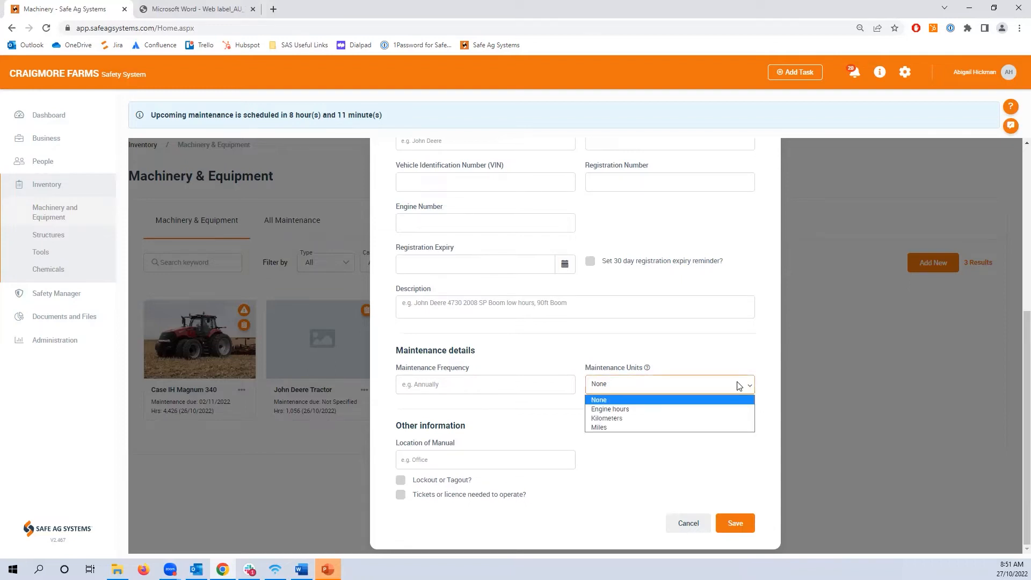
left_click(703, 409)
scroll(709, 413, "down", 1)
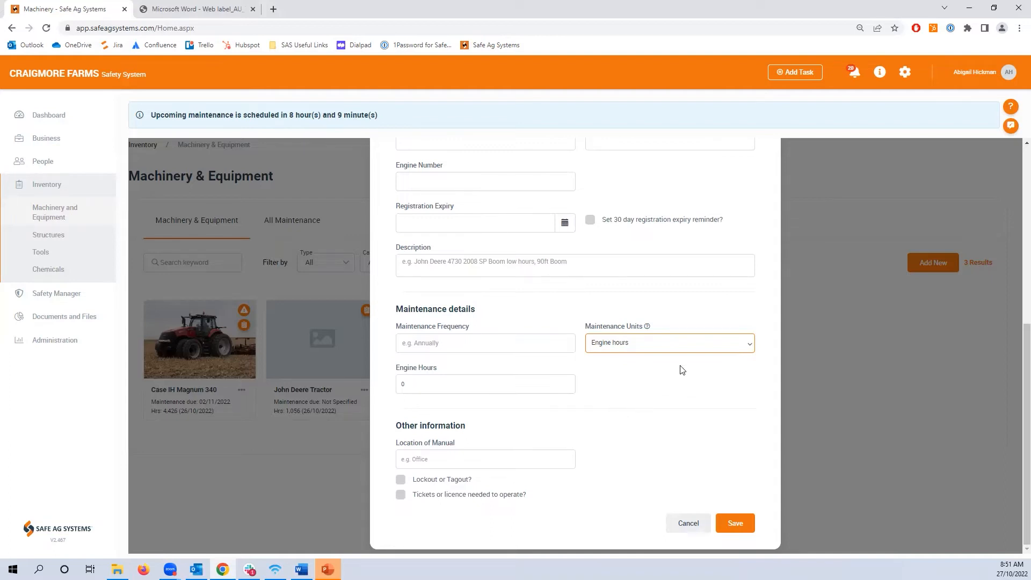
left_click(682, 349)
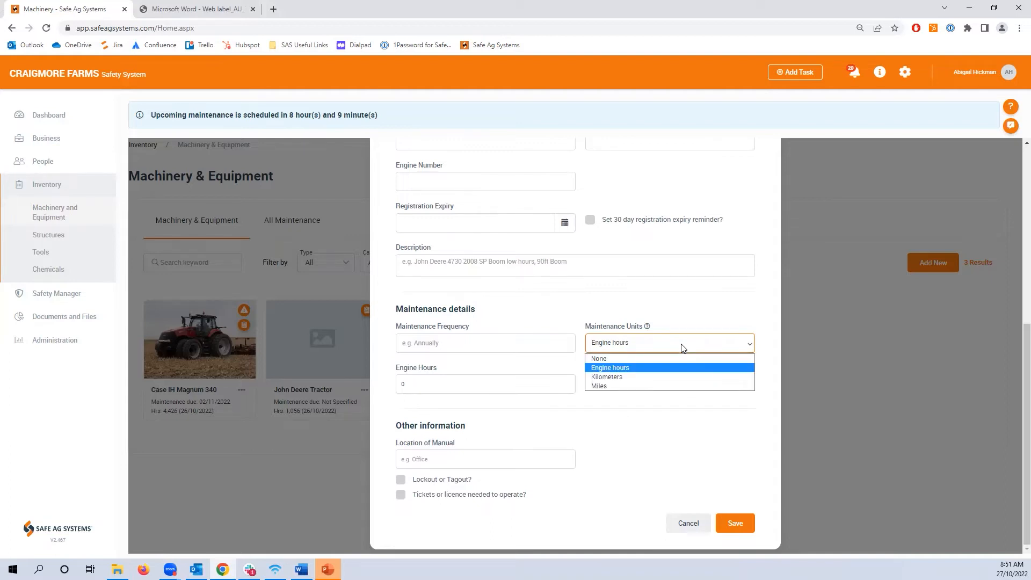
left_click(426, 460)
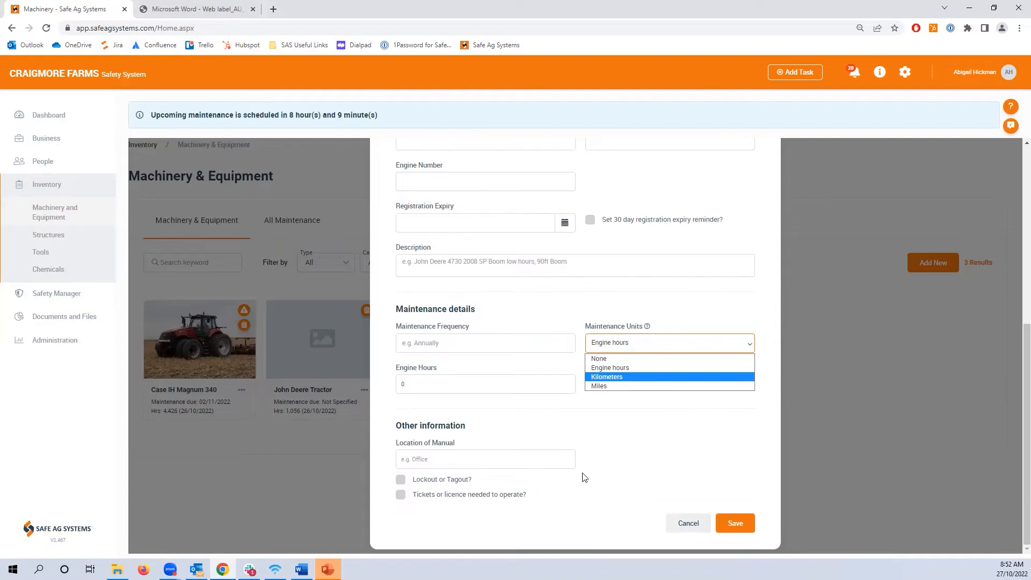
left_click(688, 524)
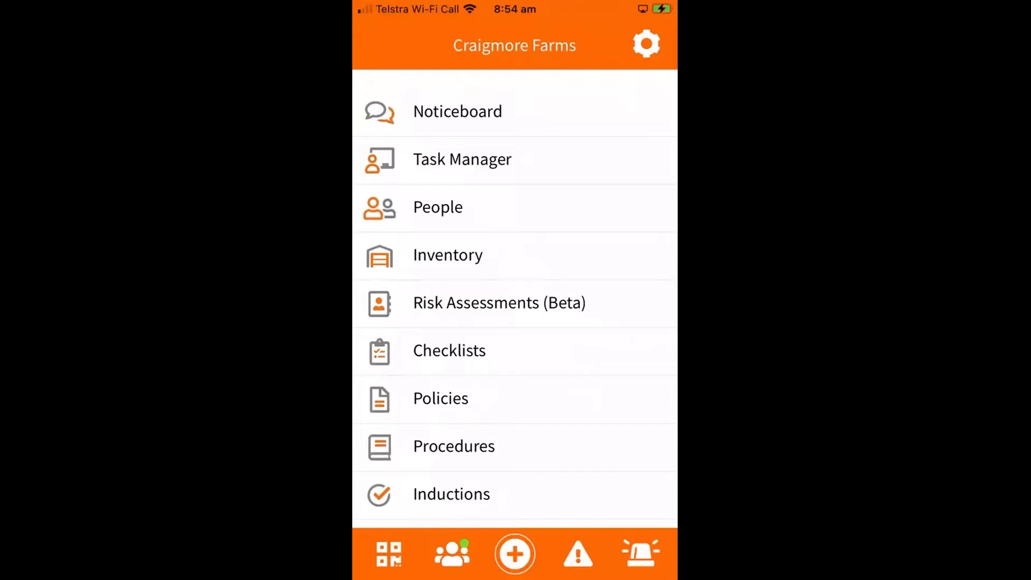
- Switch to the Safe Ag Systems mobile app and start a new machine in the machinery inventory
left_click(447, 255)
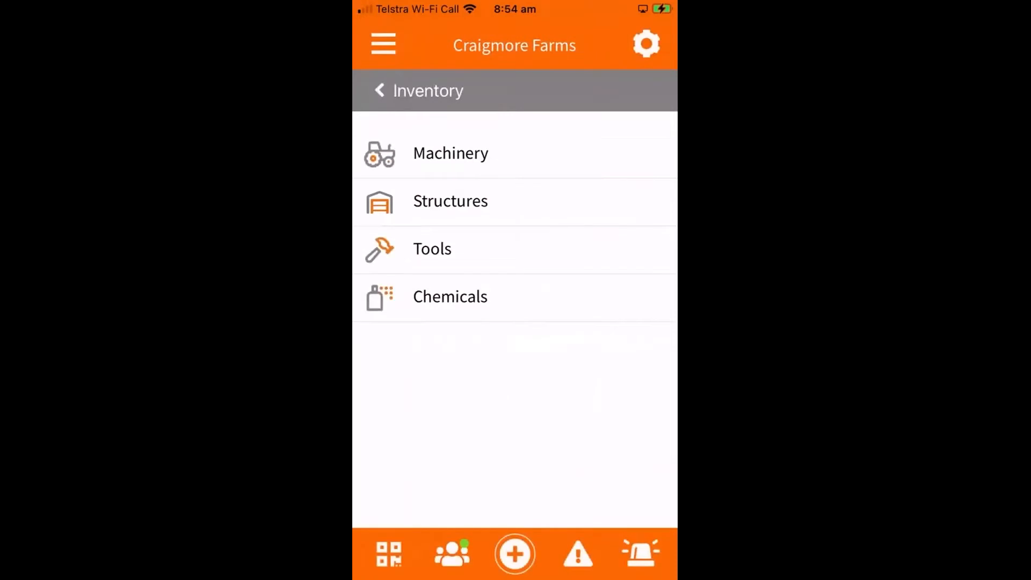
left_click(450, 153)
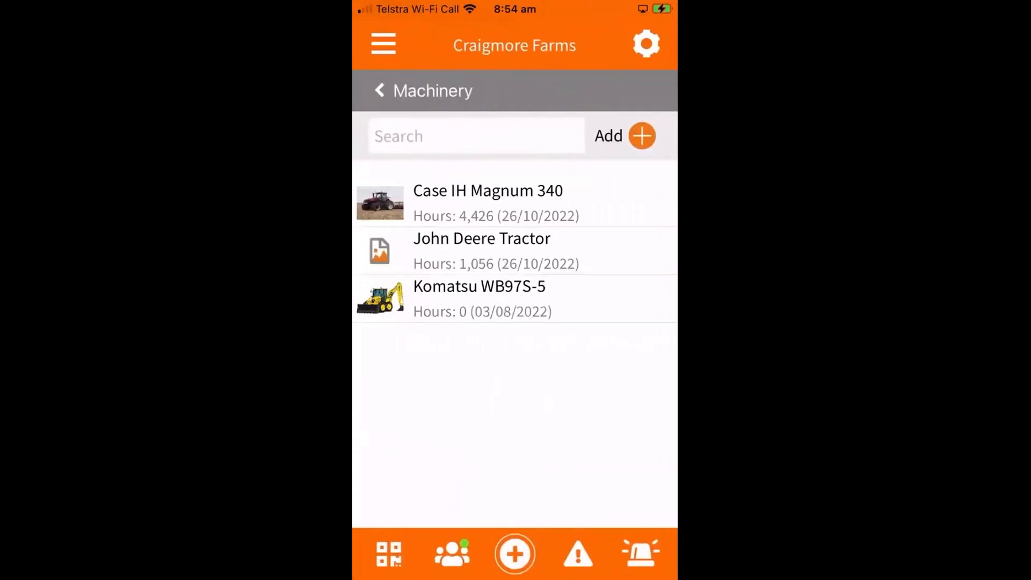
left_click(642, 136)
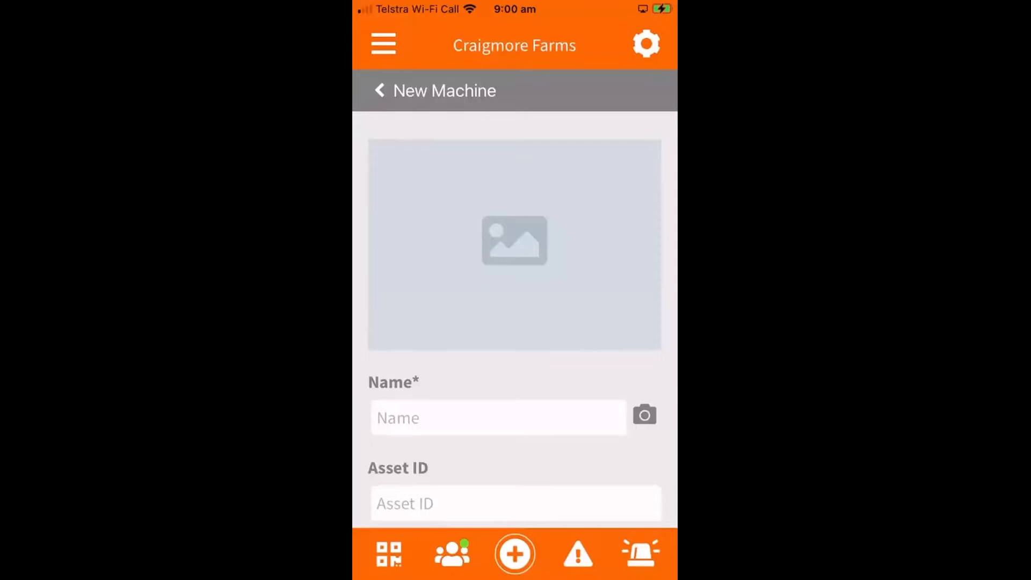
- Name the new machine "John Deere 8R 280tractor"
left_click(498, 417)
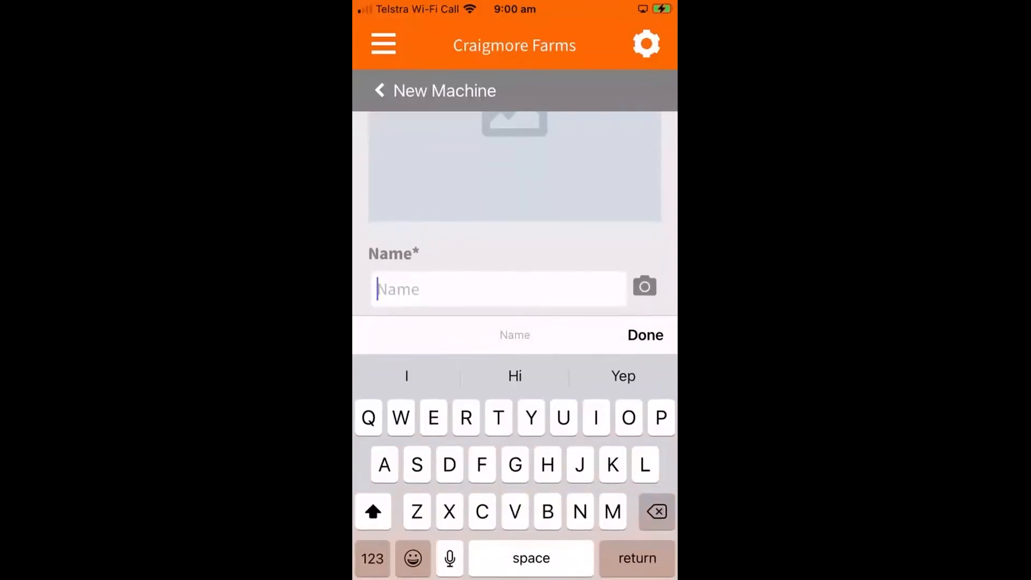
type("John ")
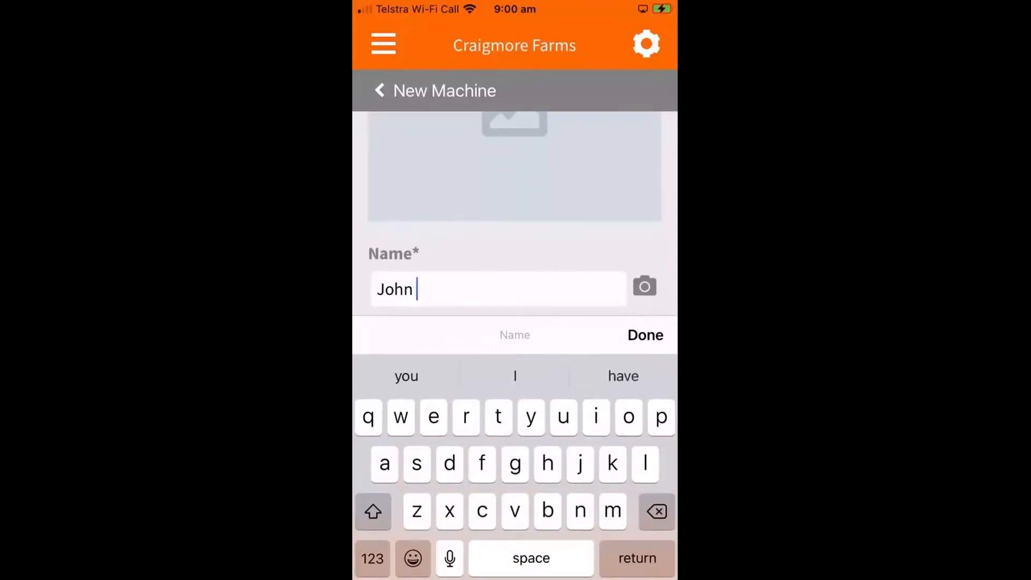
type("Deere ")
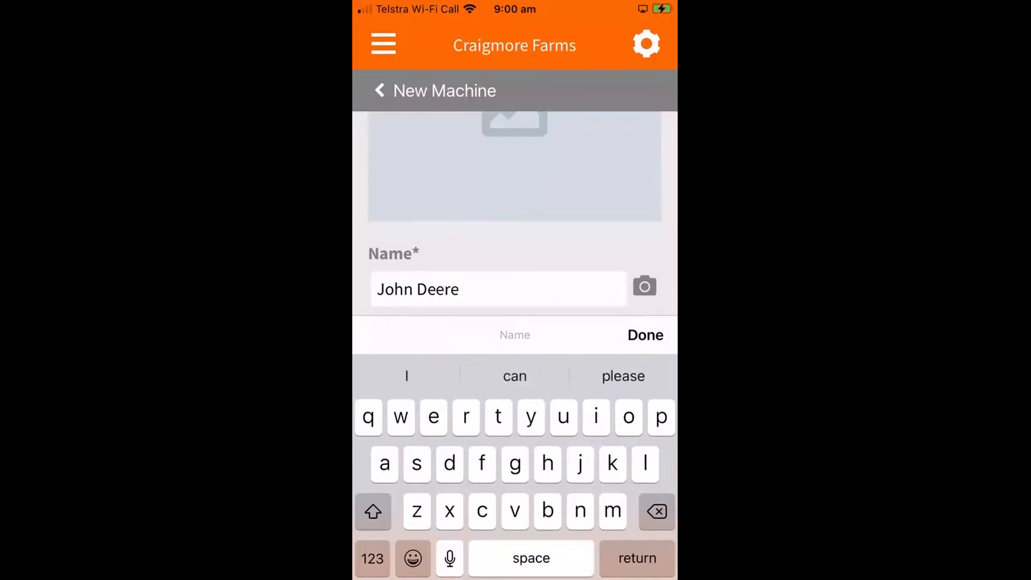
type("R")
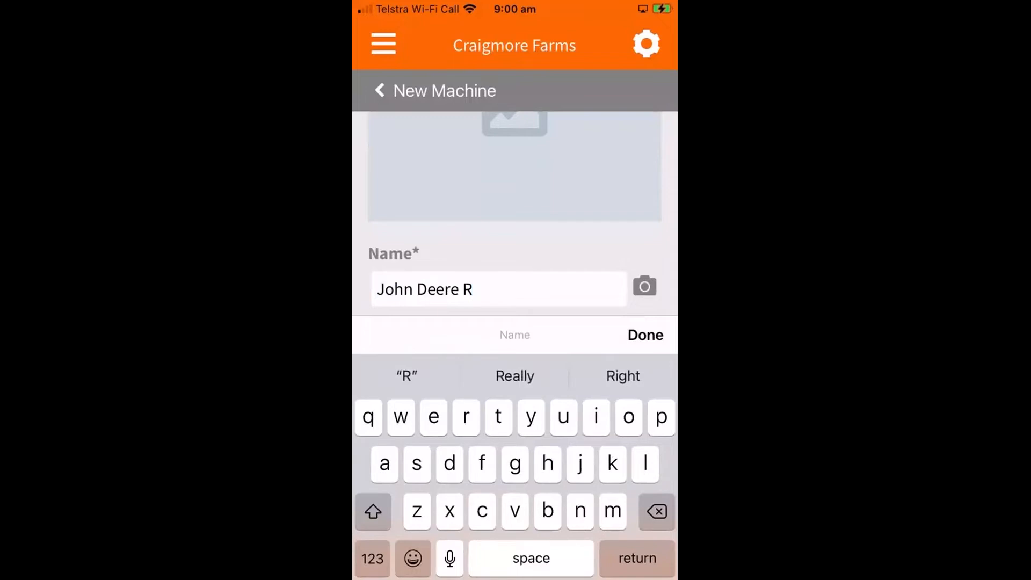
key("BackSpace")
type("8")
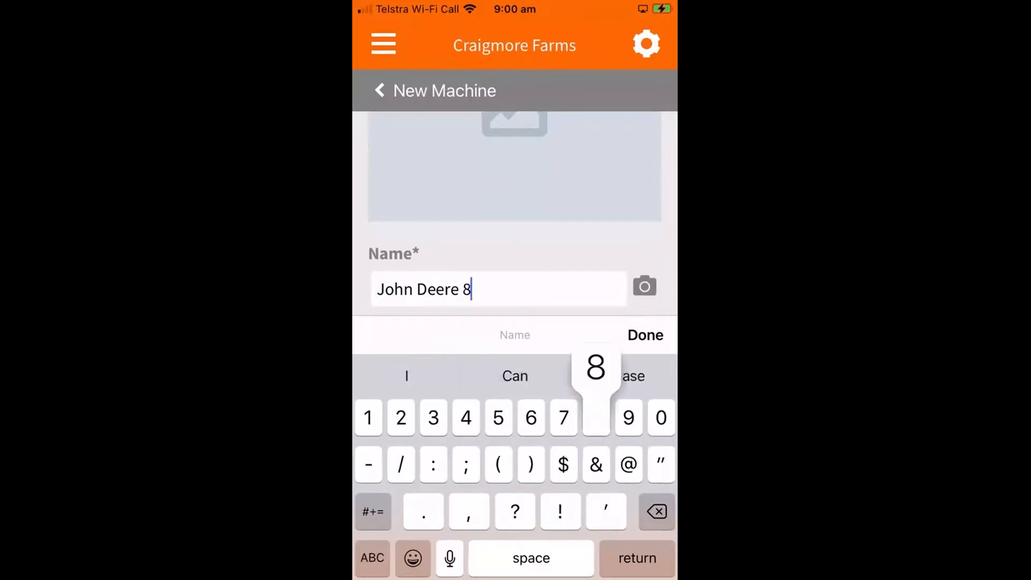
type("R ")
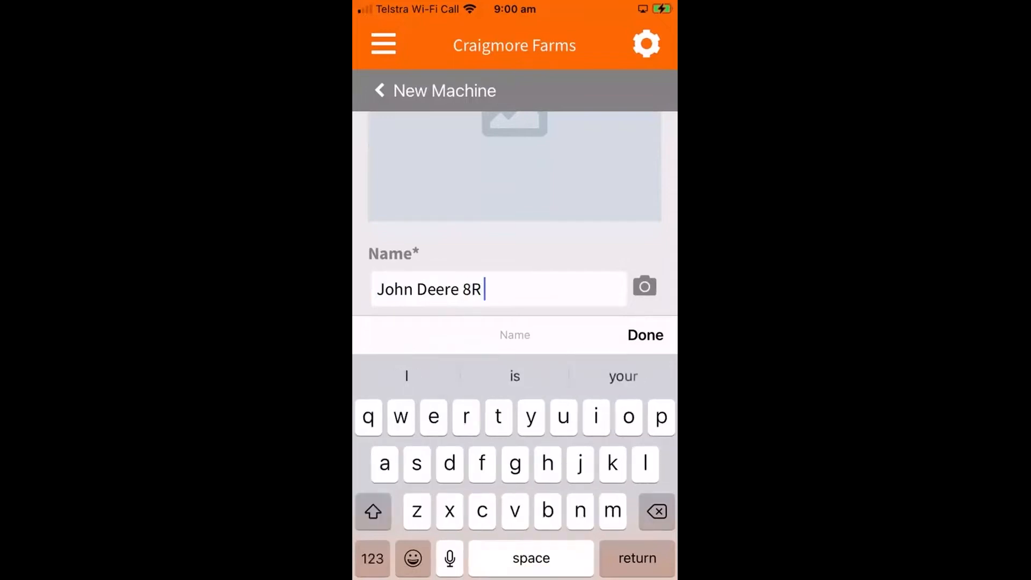
type("280")
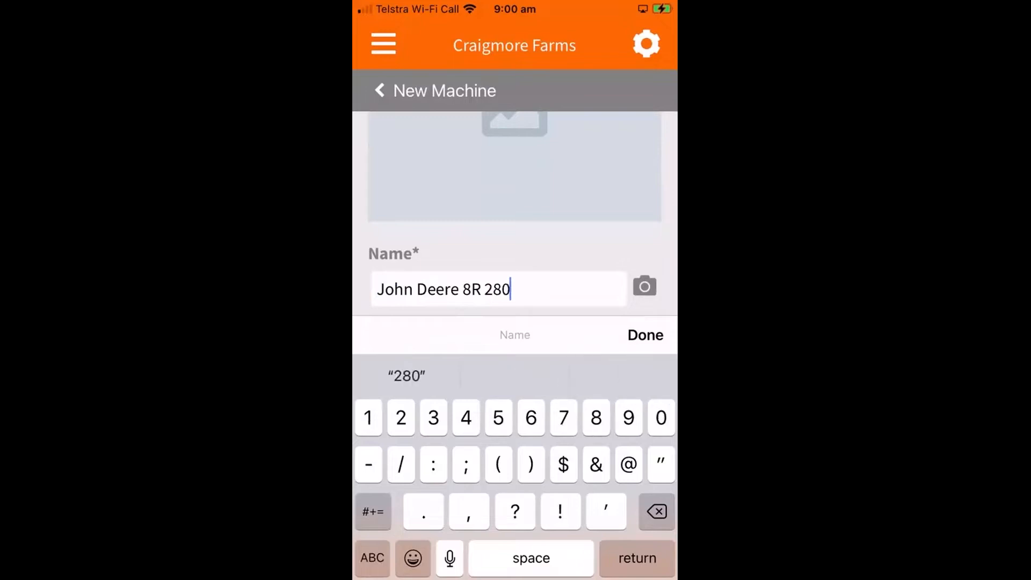
type("tra")
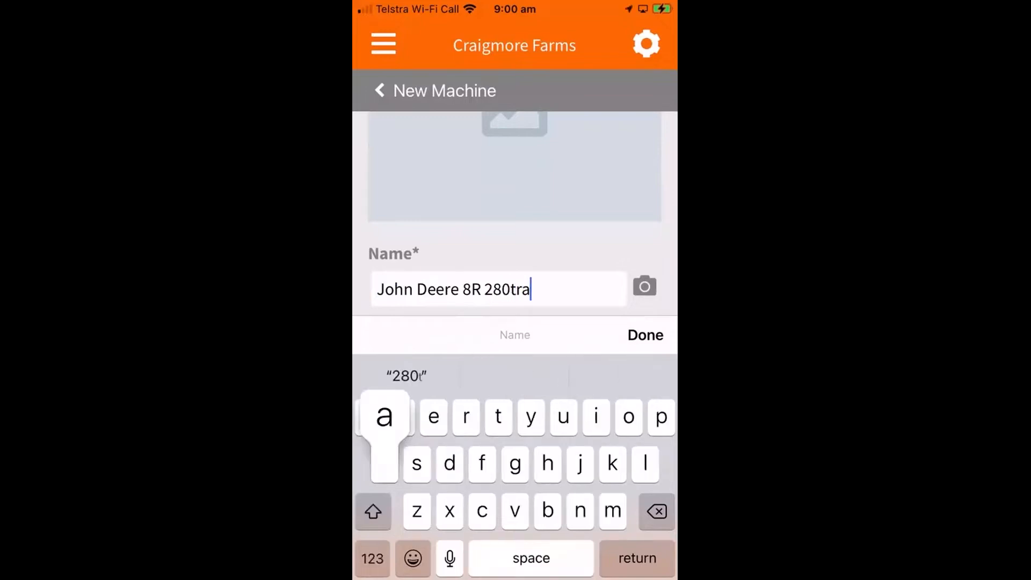
type("ctor")
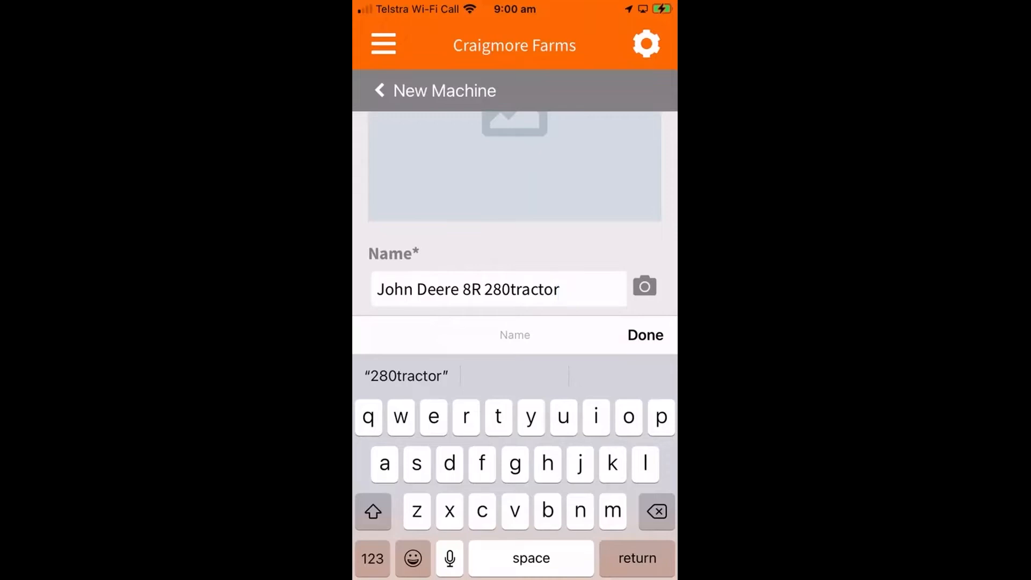
- Add the green tractor photo from the gallery as the machine's image, keeping the current photo access selection
left_click(645, 286)
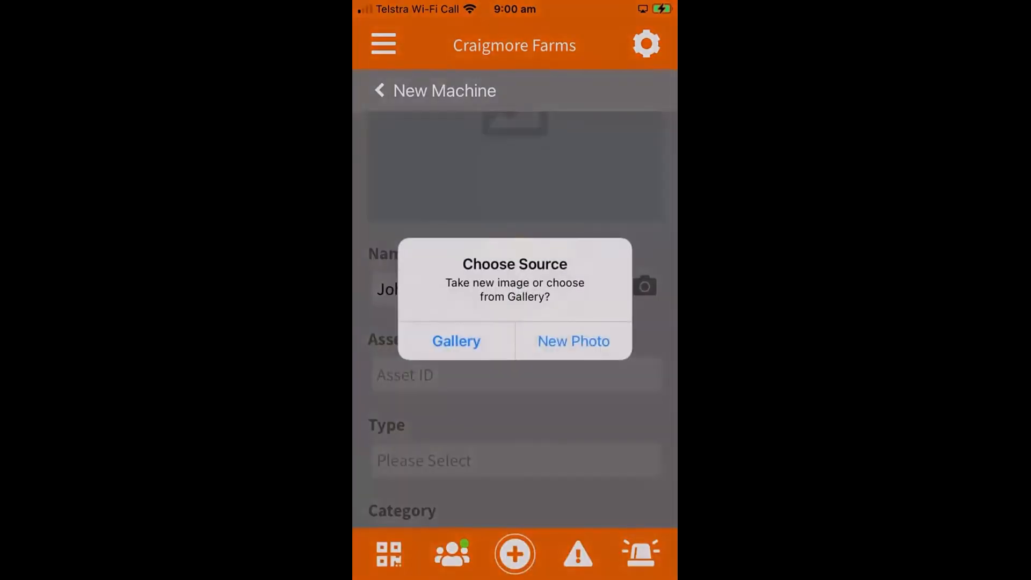
left_click(456, 341)
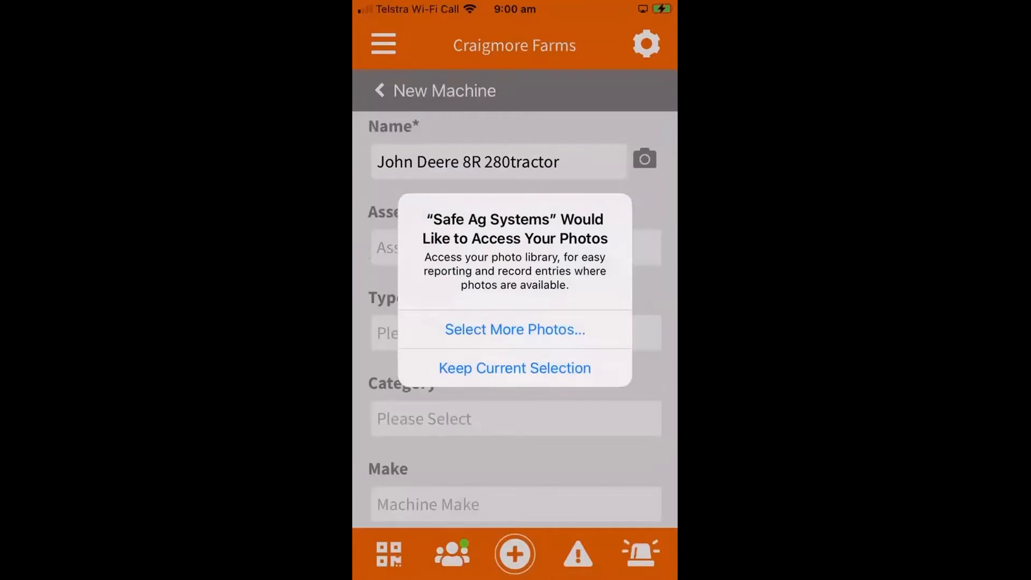
left_click(514, 369)
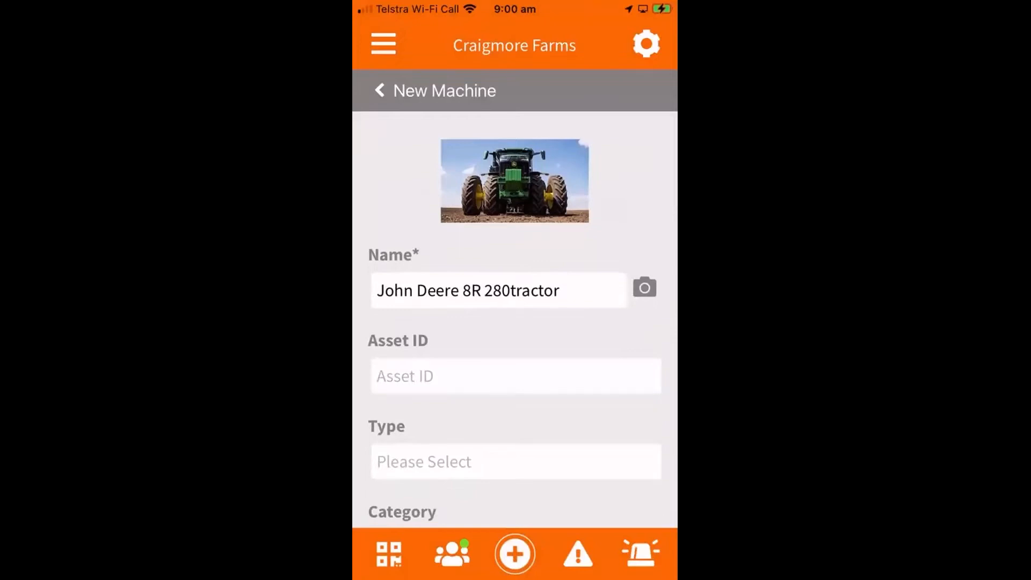
scroll(514, 322, "down", 3)
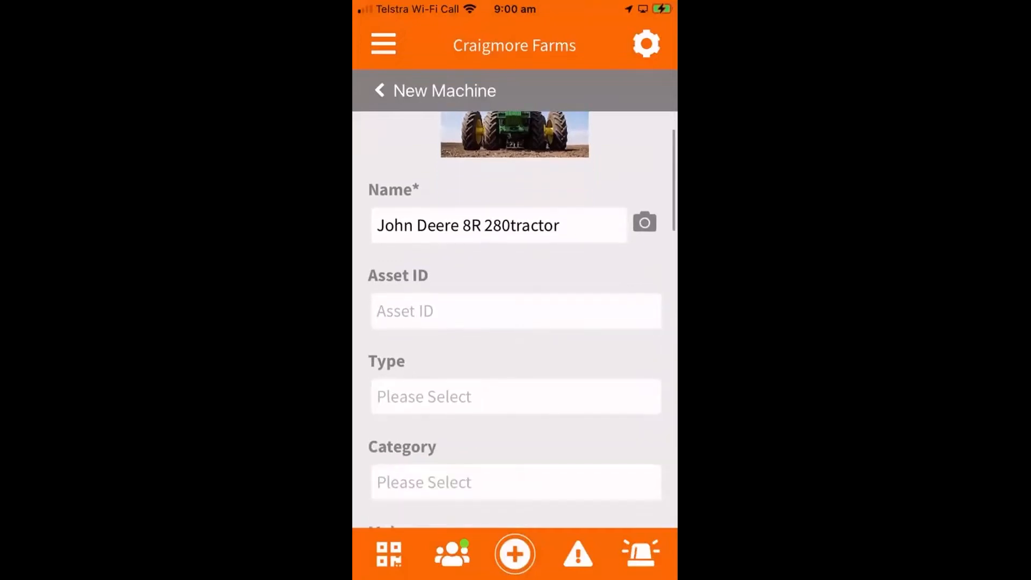
- Set the new machine's type to Tractors
scroll(514, 322, "down", 3)
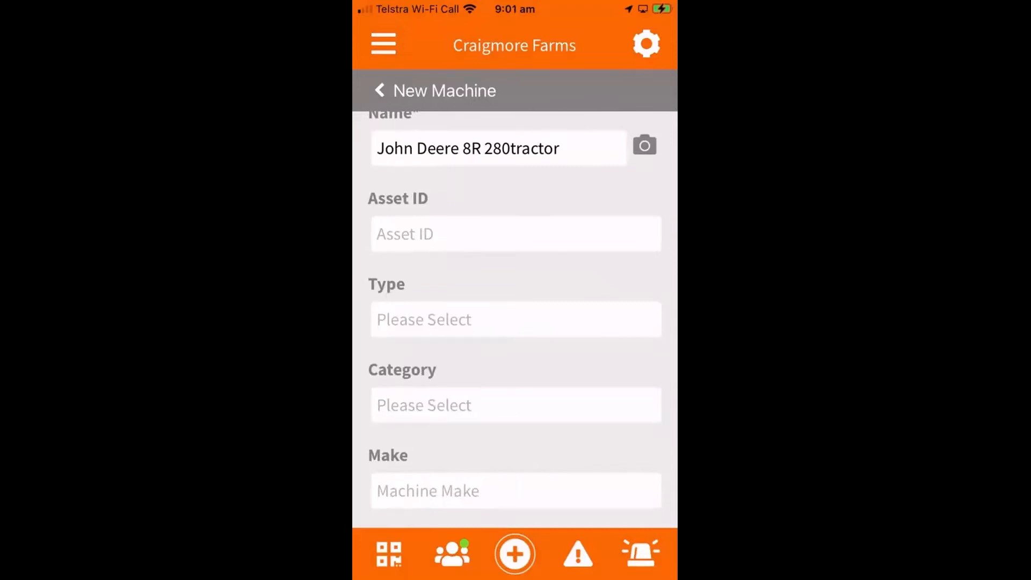
left_click(516, 320)
scroll(514, 487, "down", 5)
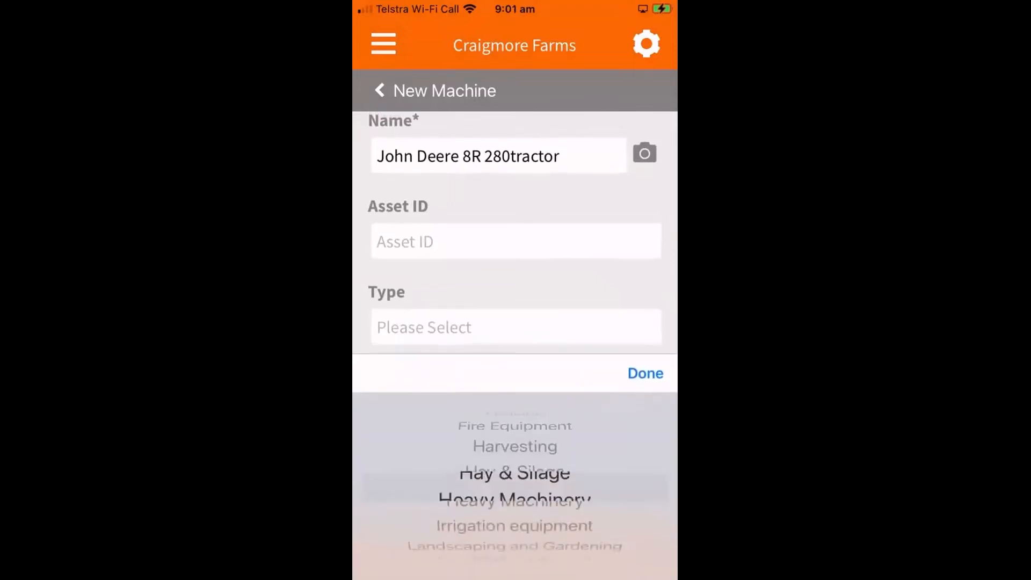
scroll(515, 486, "down", 3)
scroll(514, 487, "down", 4)
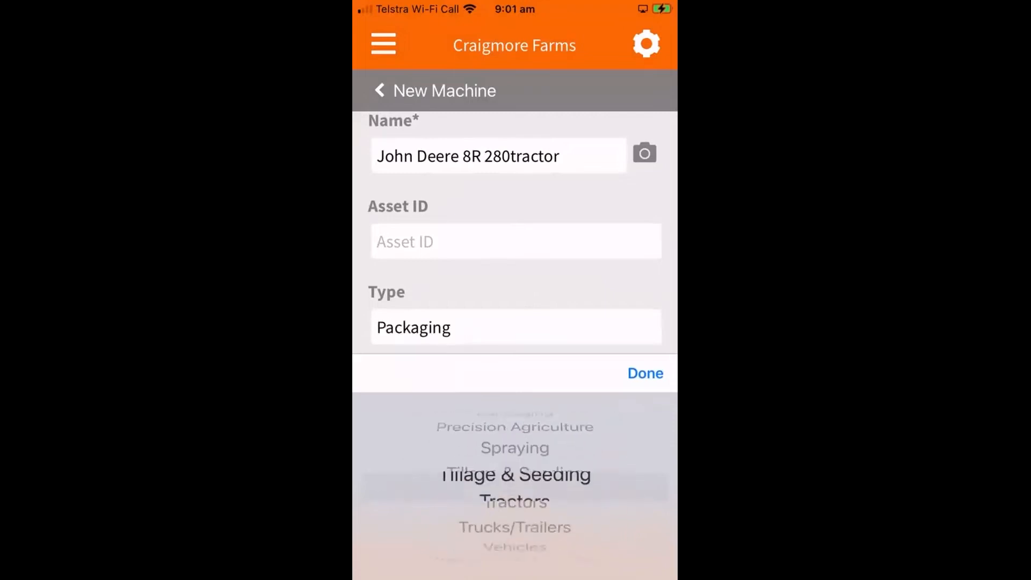
left_click(645, 373)
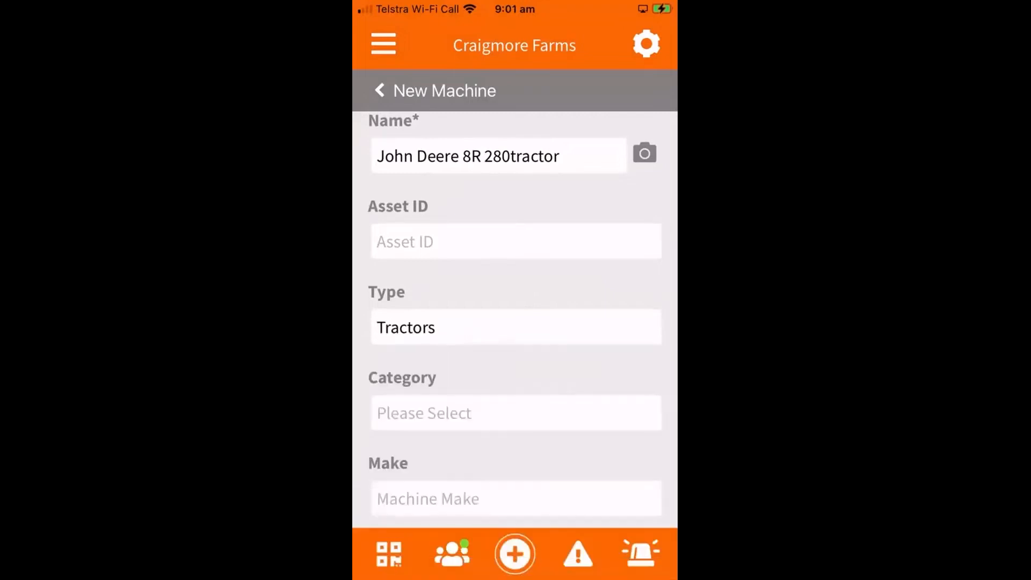
- Set the new machine's category to Front Wheel Assist
left_click(516, 412)
scroll(515, 486, "down", 2)
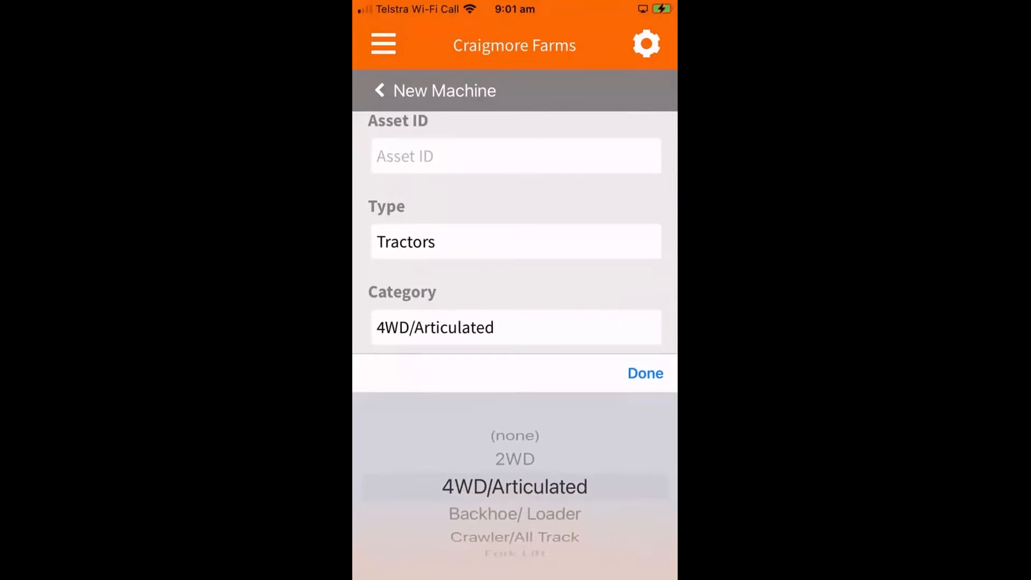
scroll(514, 486, "down", 4)
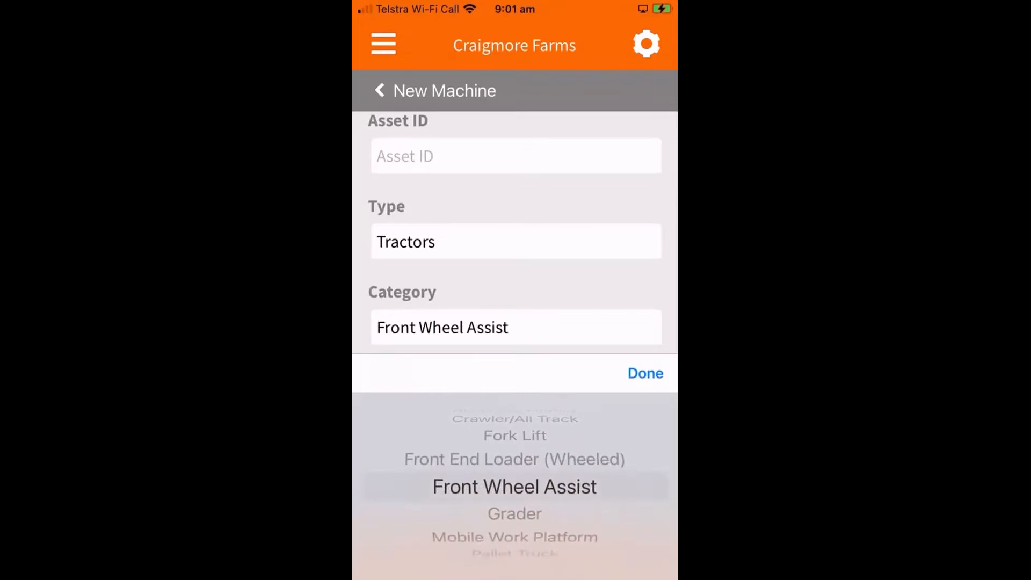
left_click(646, 373)
- Enter "John Deere" as the make of the new machine
left_click(515, 412)
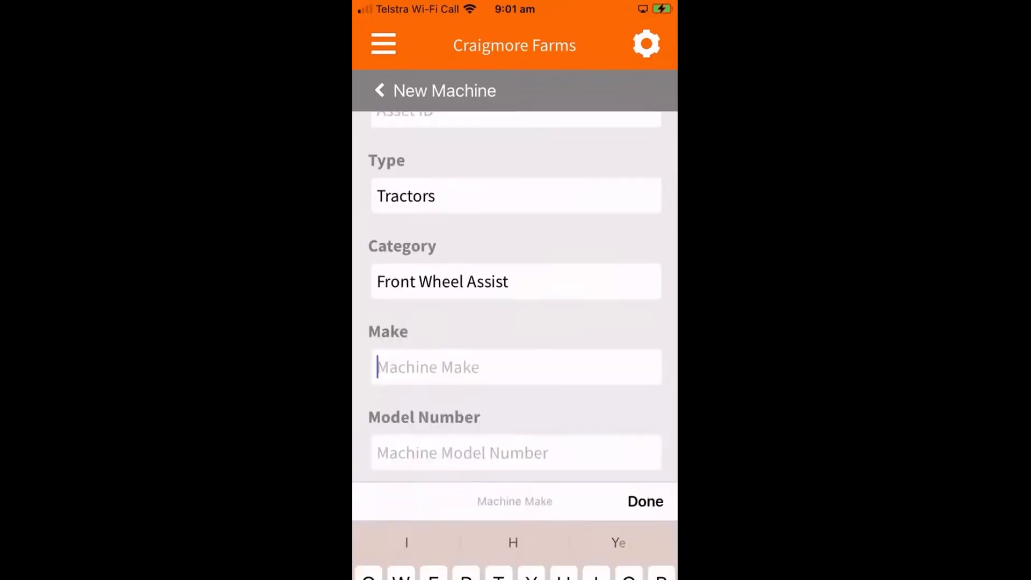
type("John ")
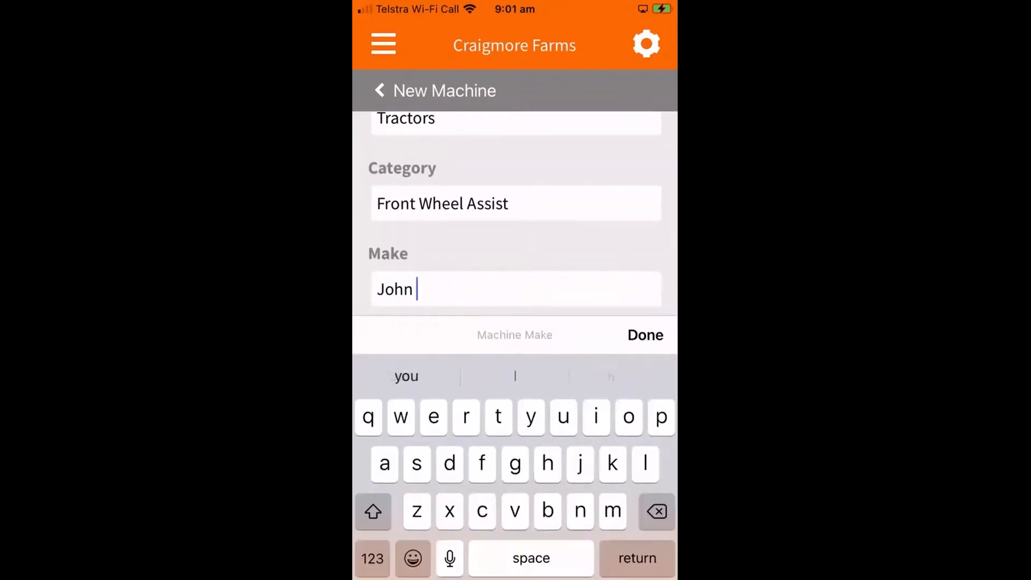
type("Deere")
scroll(514, 215, "down", 2)
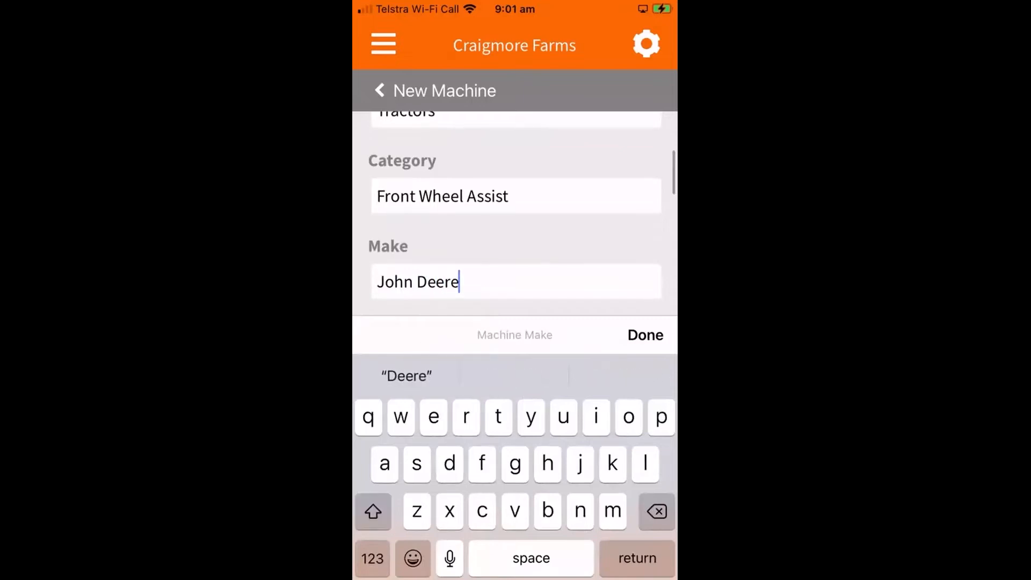
left_click(645, 335)
- Set the machine's maintenance frequency to "500 hours", leaving the model number blank
scroll(514, 320, "down", 1)
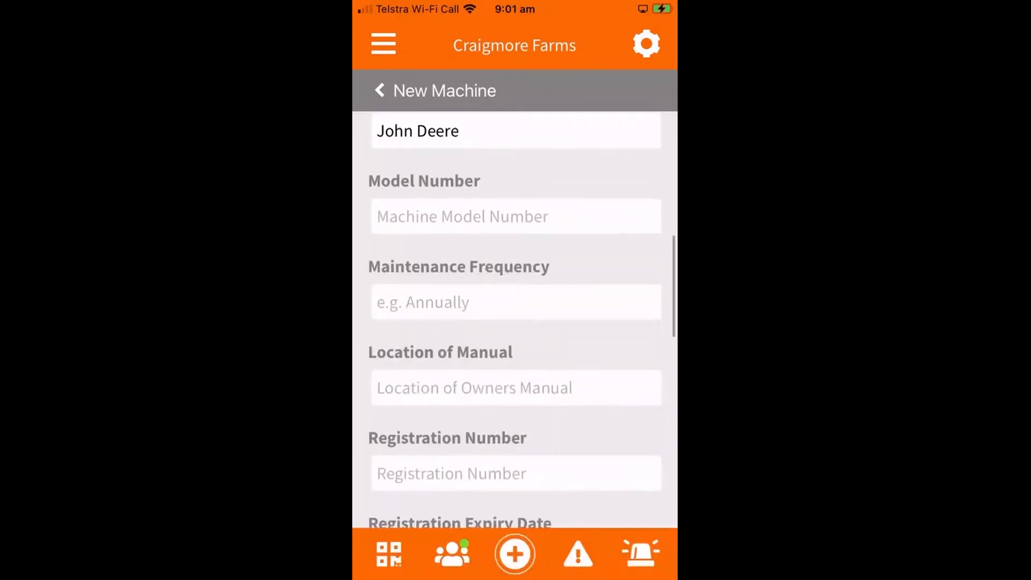
left_click(515, 302)
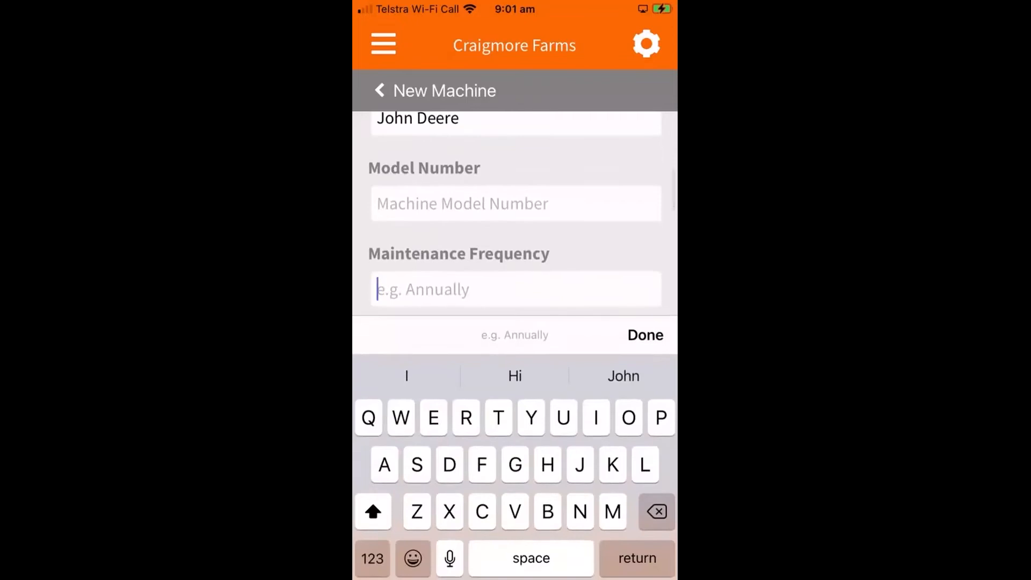
left_click(372, 558)
type("5")
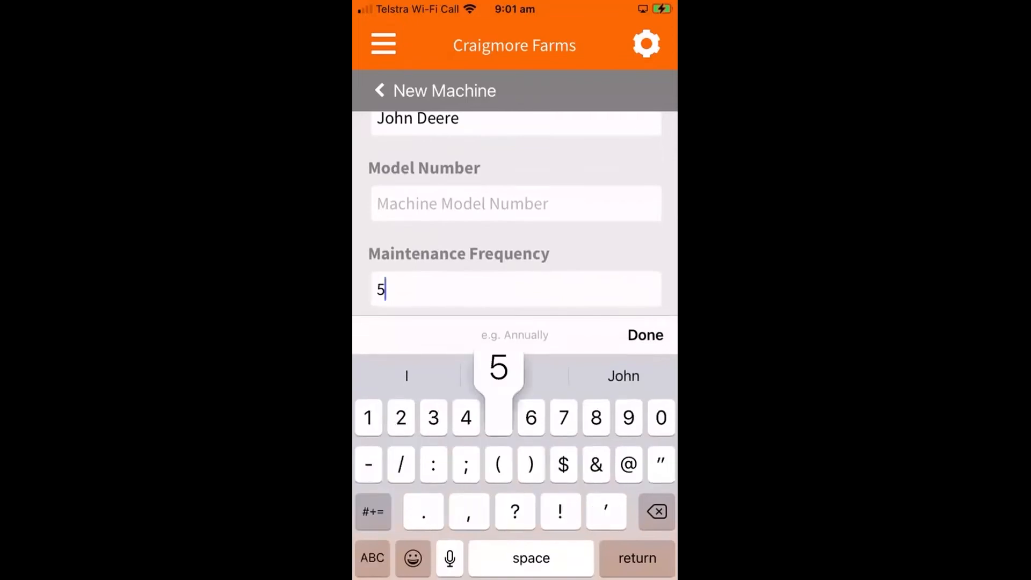
type("00 hours")
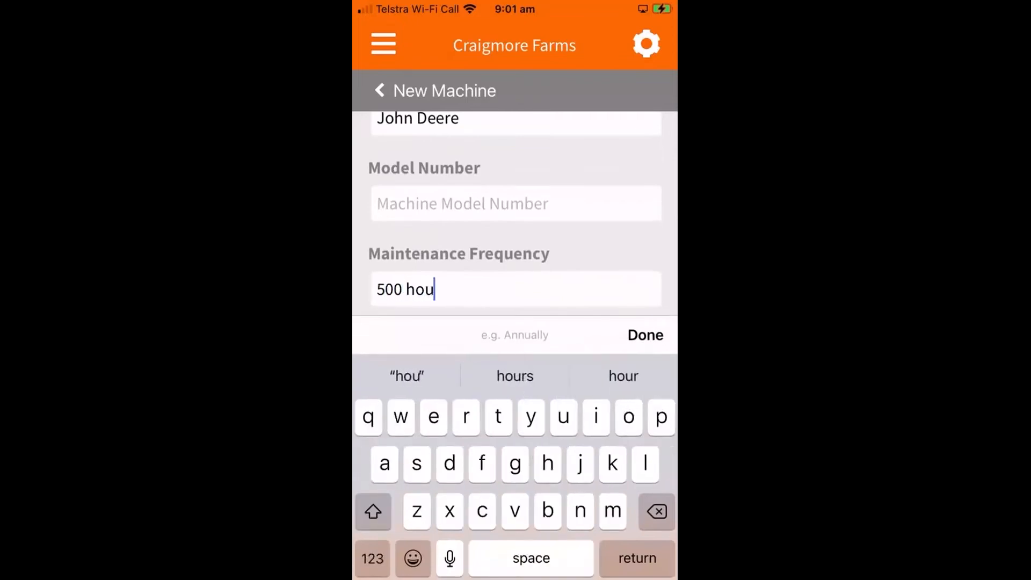
left_click(646, 335)
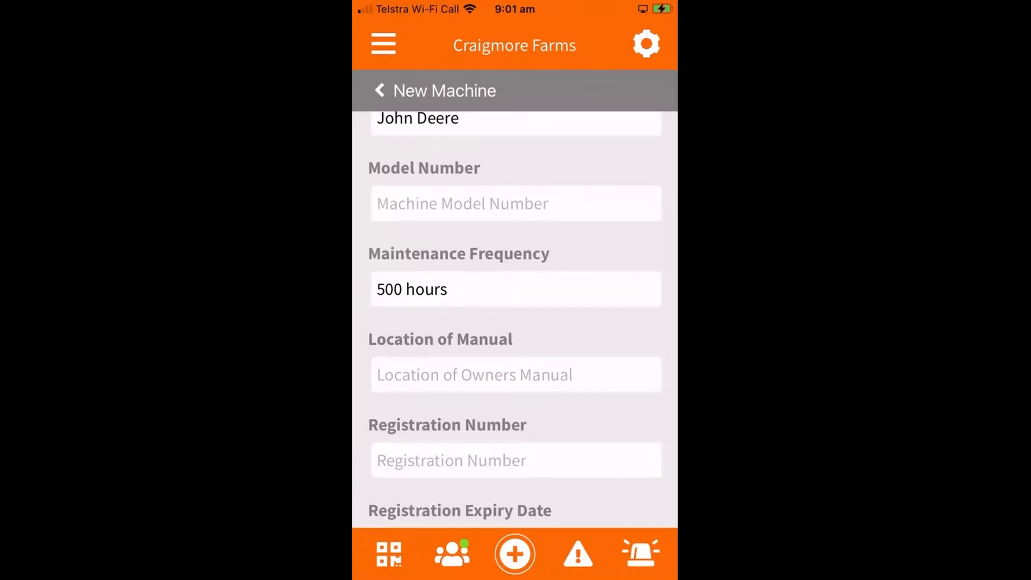
- Enter "Behind the seat" as the location of the machine's owner's manual
scroll(515, 319, "down", 1)
left_click(515, 321)
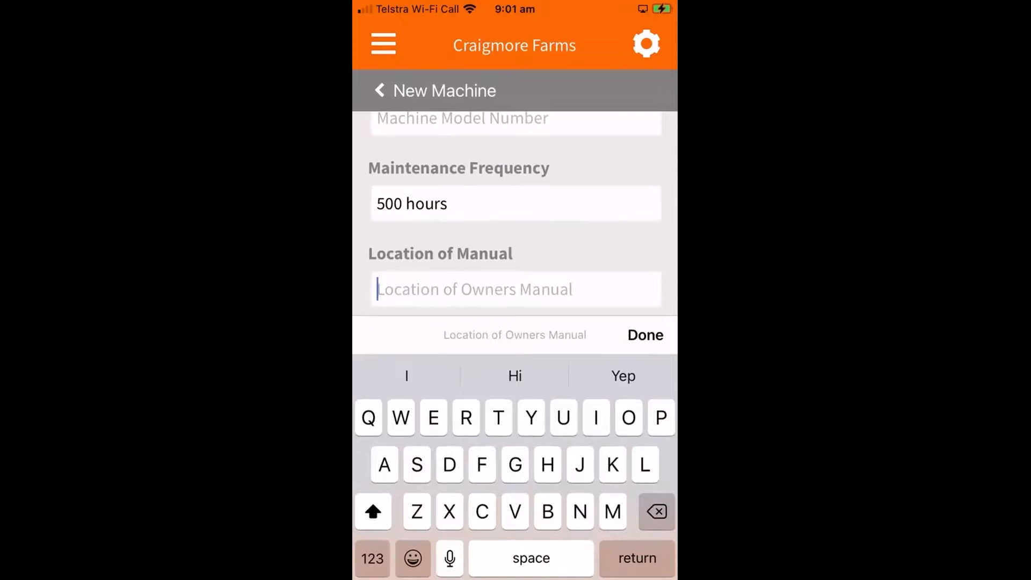
type("Behind the sest")
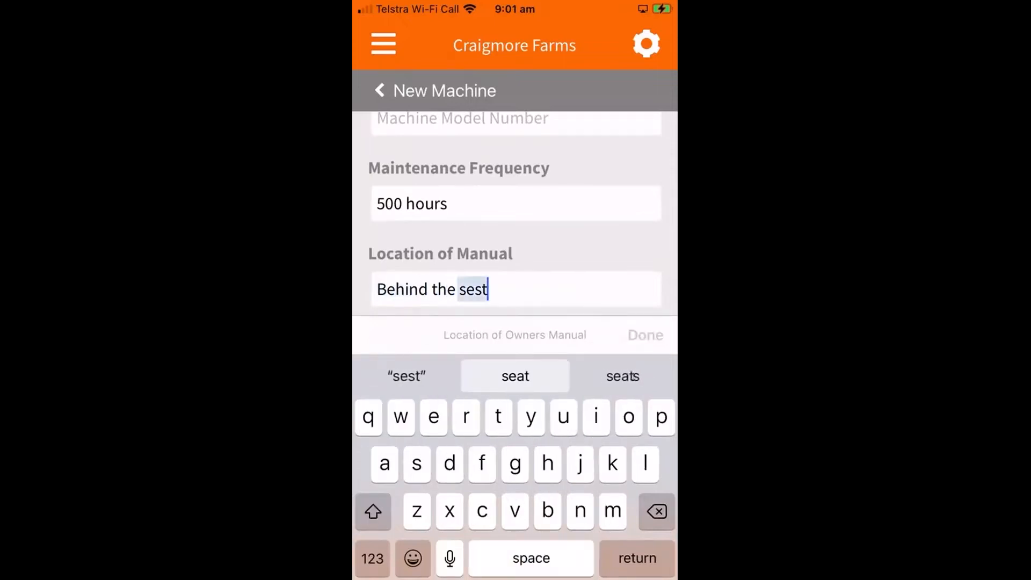
left_click(645, 335)
- Set the machine's registration expiry date to 30/10/2022, leaving the registration number blank
scroll(516, 318, "down", 2)
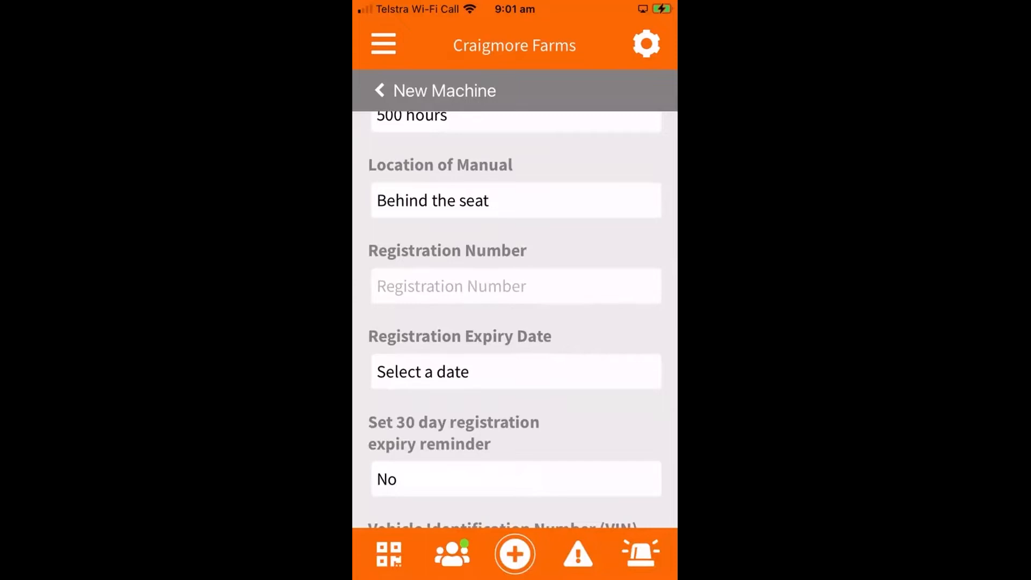
scroll(515, 323, "down", 3)
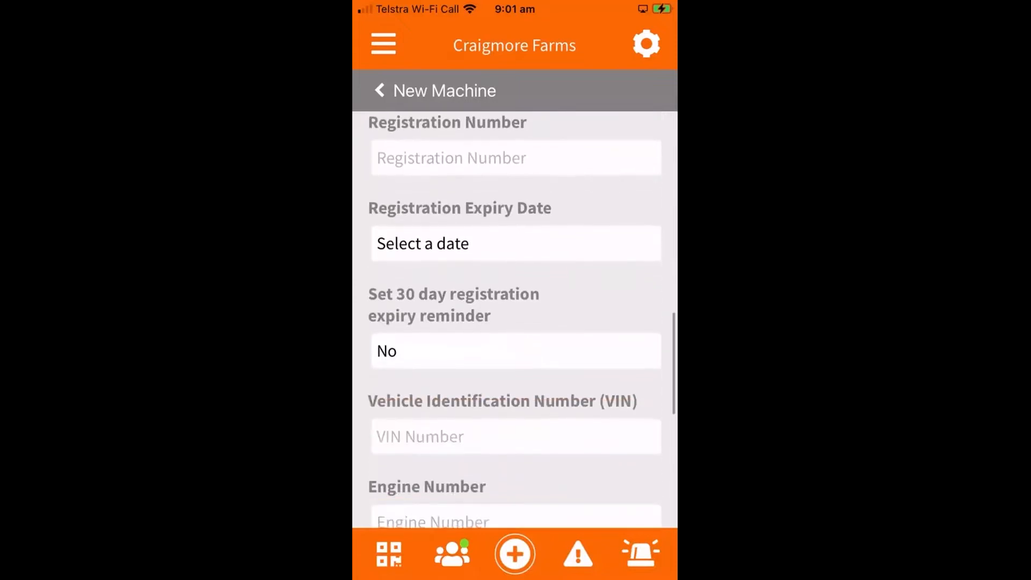
left_click(422, 241)
left_click(625, 496)
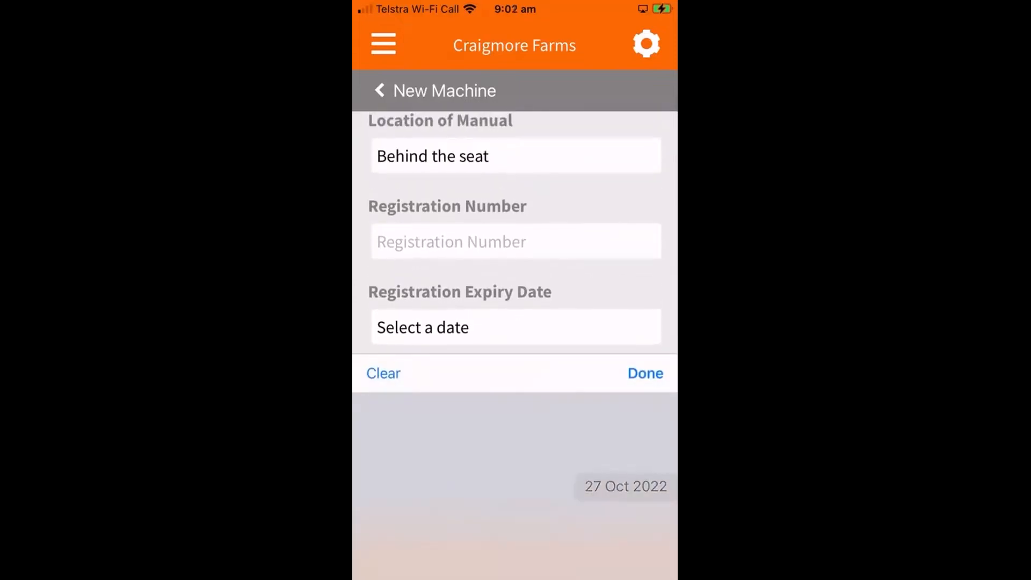
left_click(631, 400)
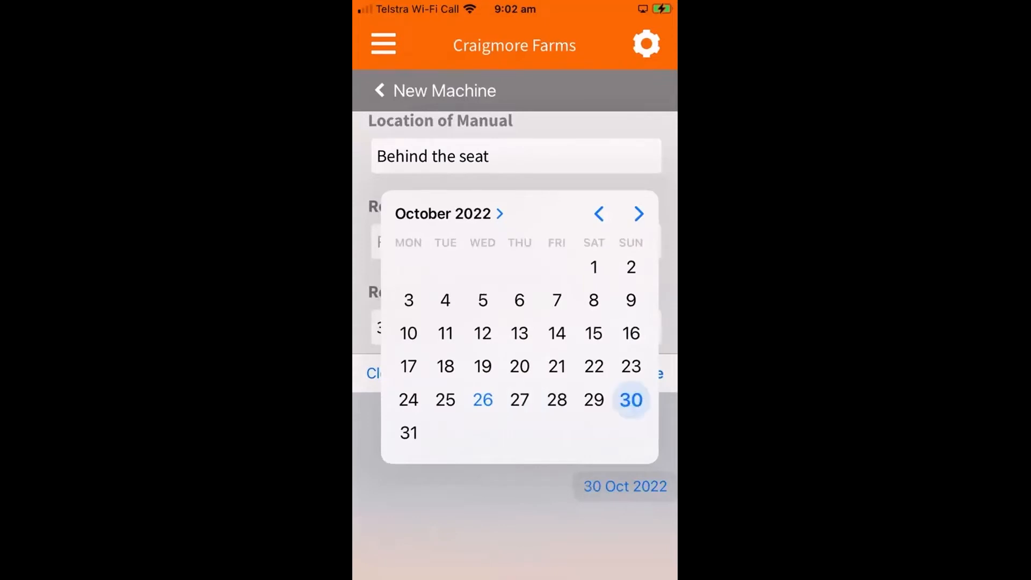
left_click(483, 516)
left_click(645, 373)
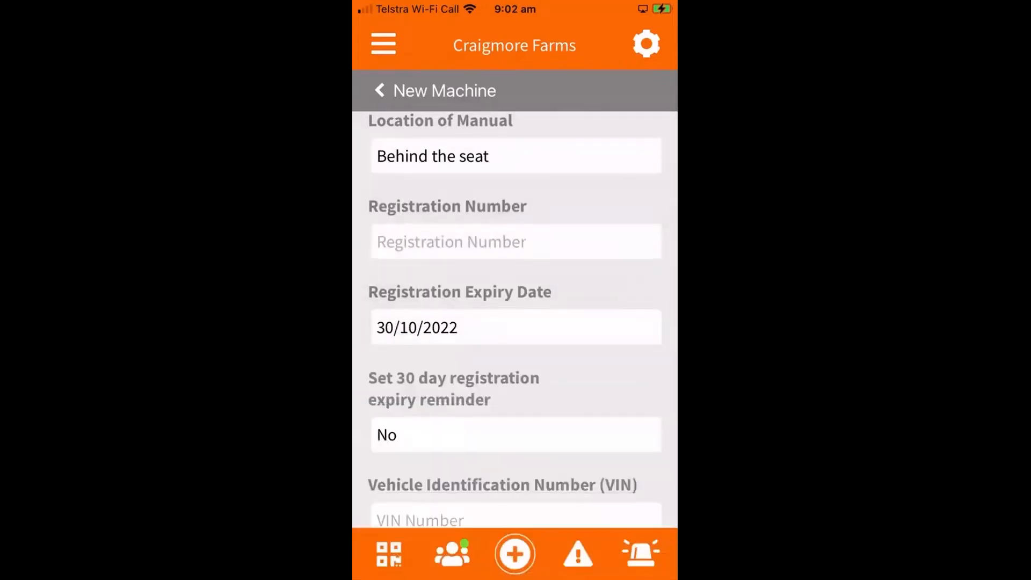
- Set the 30 day registration expiry reminder to Yes and save the new machine
left_click(516, 435)
left_click(515, 514)
left_click(646, 373)
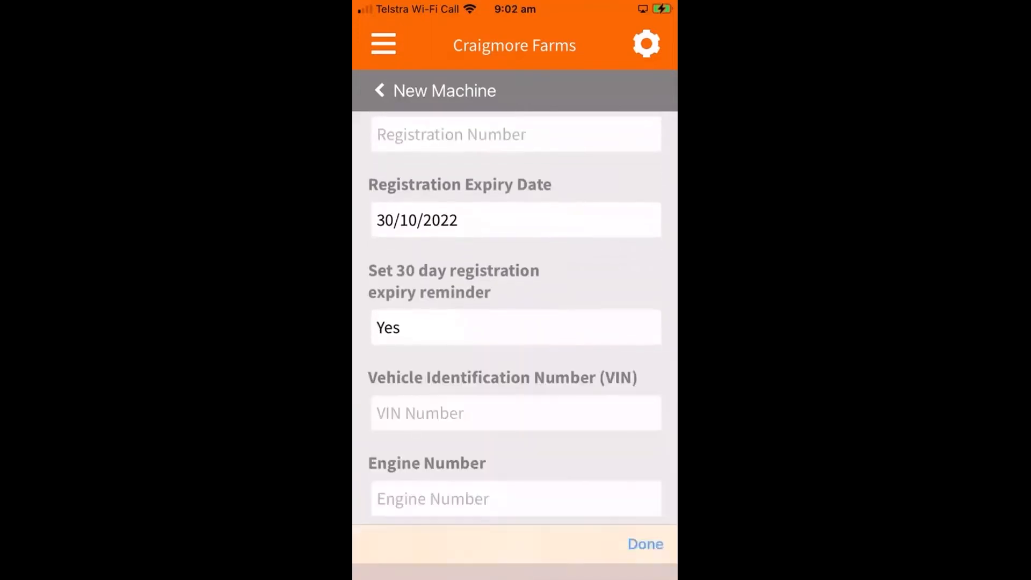
scroll(515, 319, "down", 10)
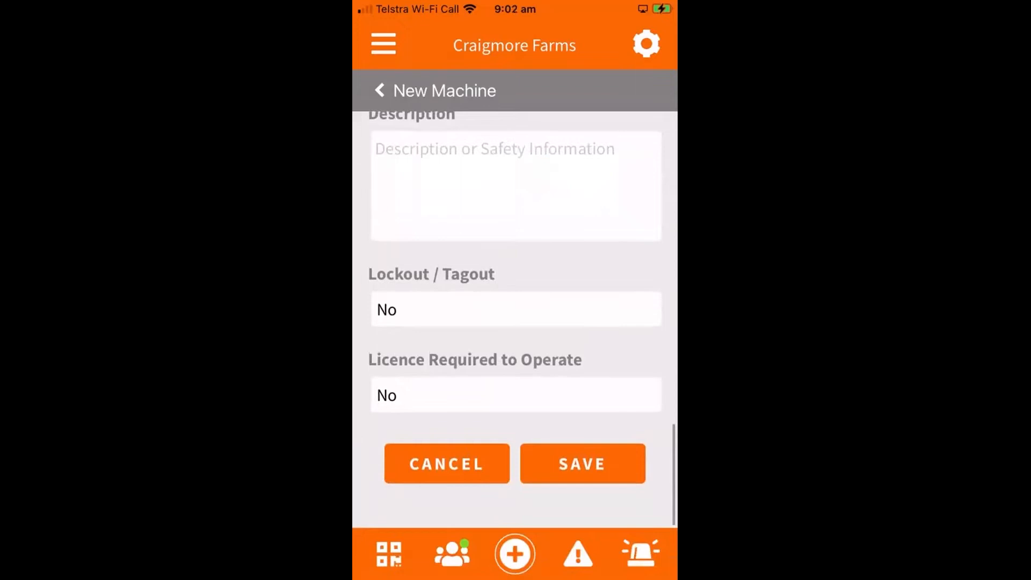
left_click(582, 464)
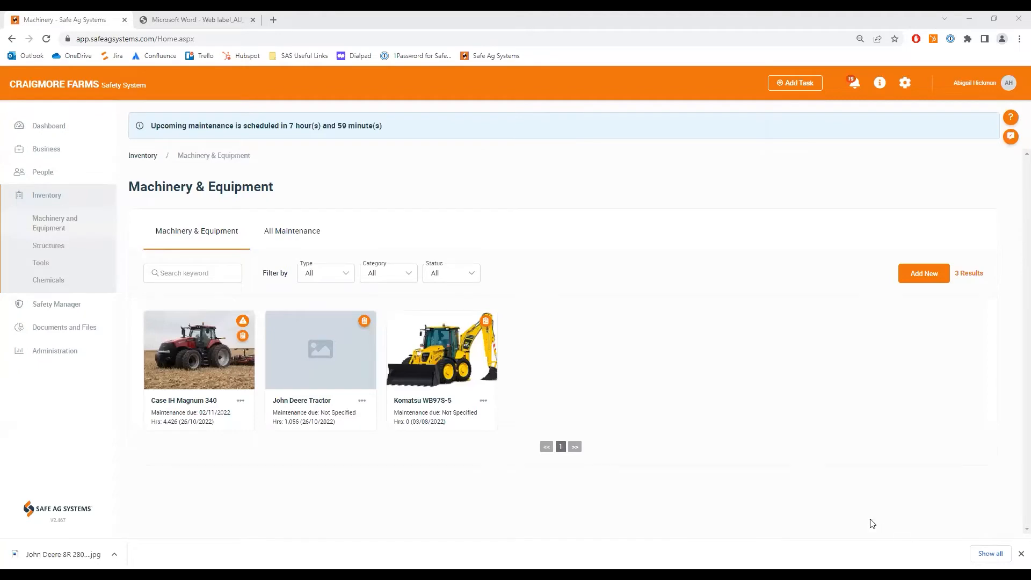
- In the Safe Ag Systems web app, refresh the machinery list and open the John Deere 8R 280tractor for editing
right_click(796, 465)
left_click(832, 280)
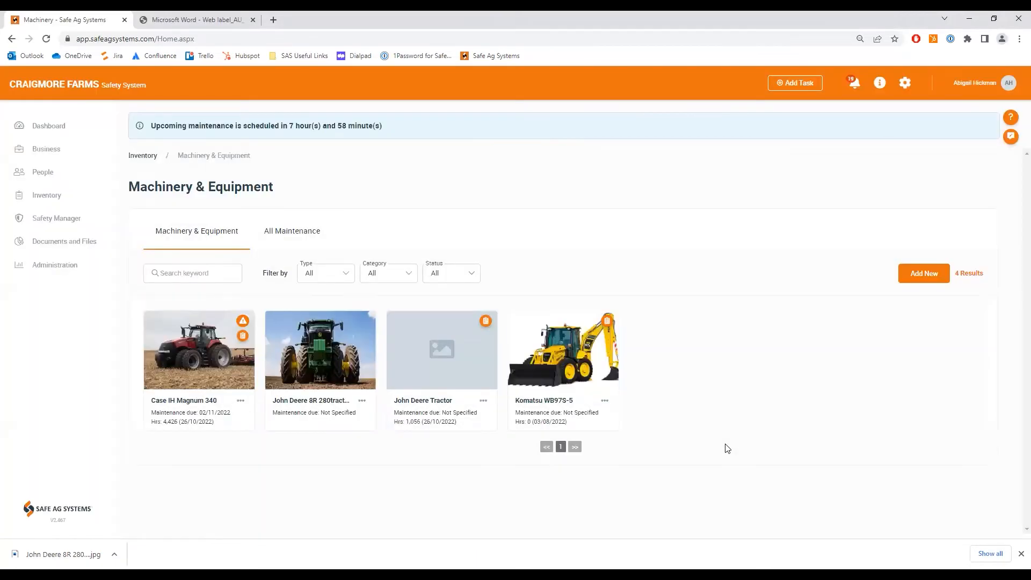
left_click(324, 382)
left_click(969, 514)
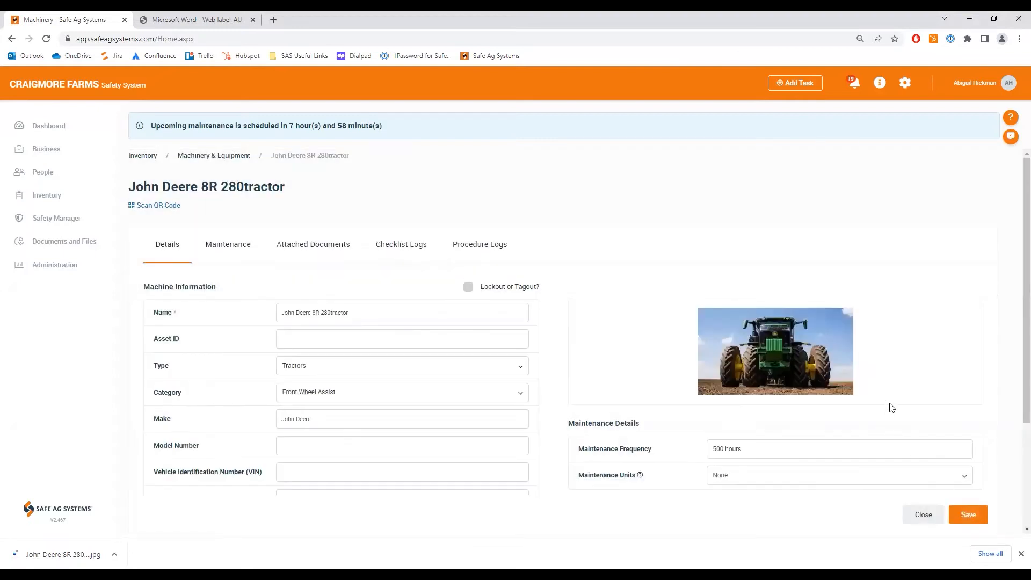
- Set the tractor's maintenance units to Engine hours, then save and close its record
scroll(894, 408, "down", 3)
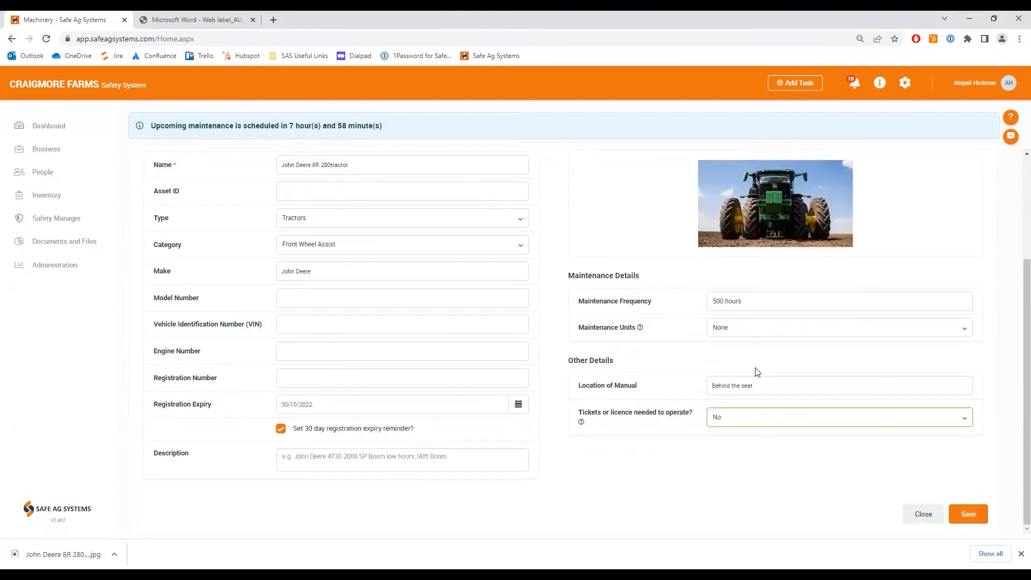
left_click(754, 333)
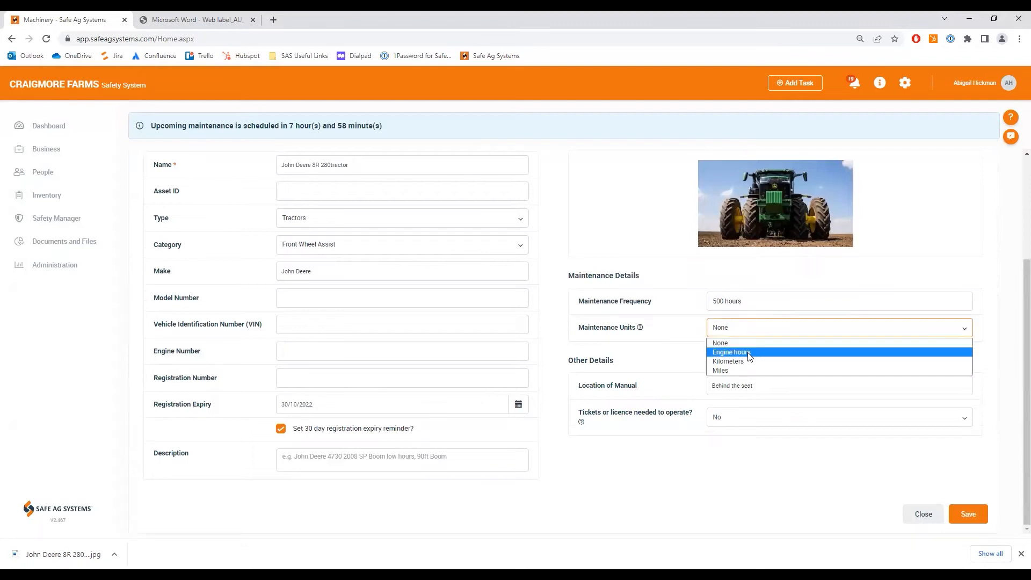
left_click(749, 355)
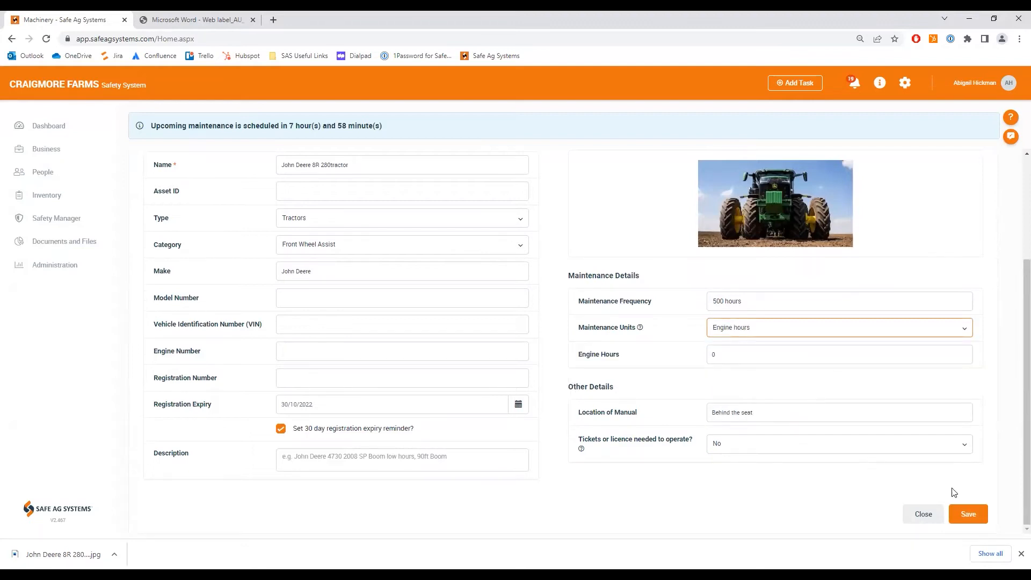
left_click(966, 513)
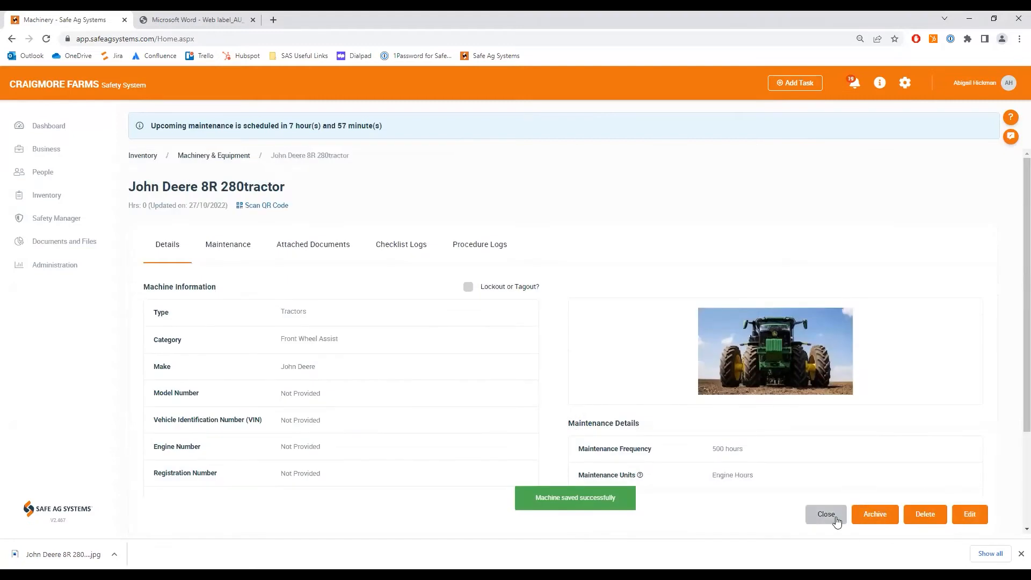
left_click(836, 518)
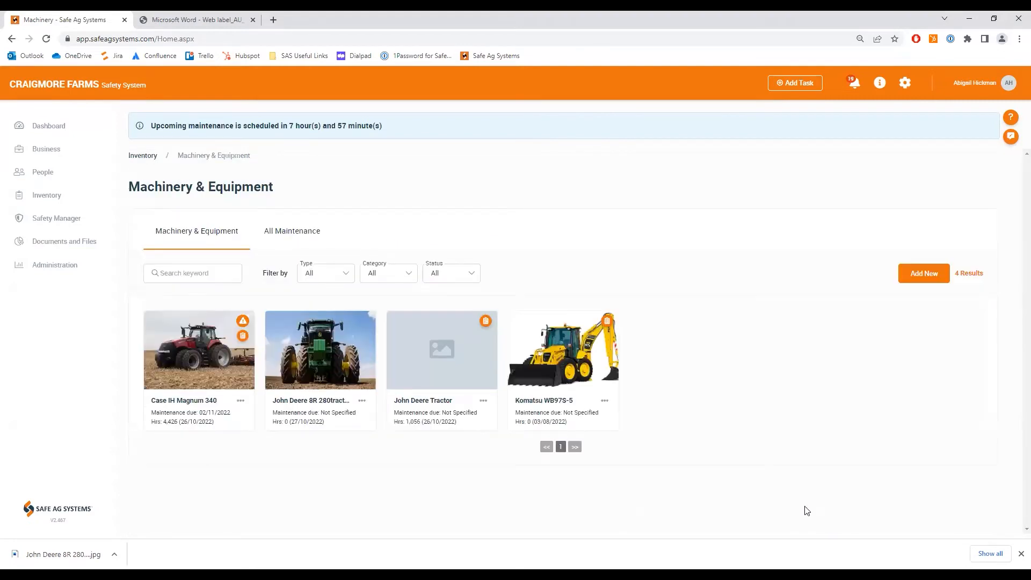
- Open a new structure entry in the Structures inventory and examine its type options and remaining fields
left_click(42, 197)
left_click(45, 247)
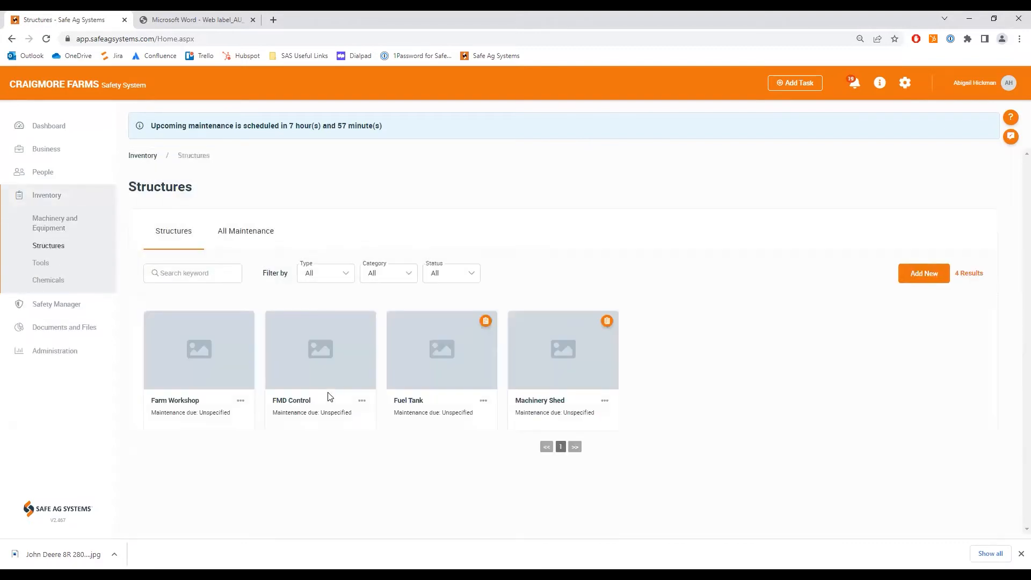
left_click(918, 278)
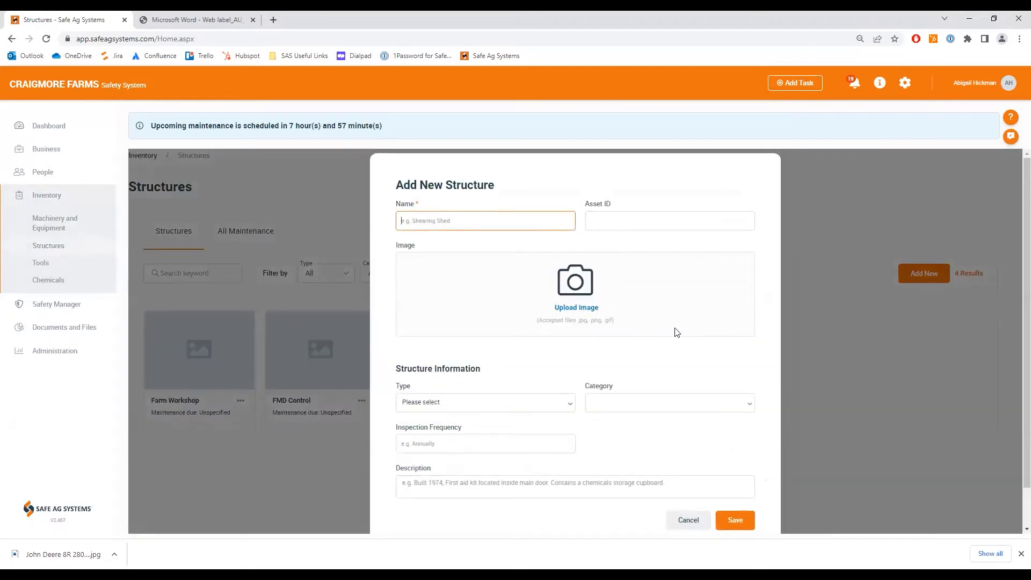
left_click(569, 403)
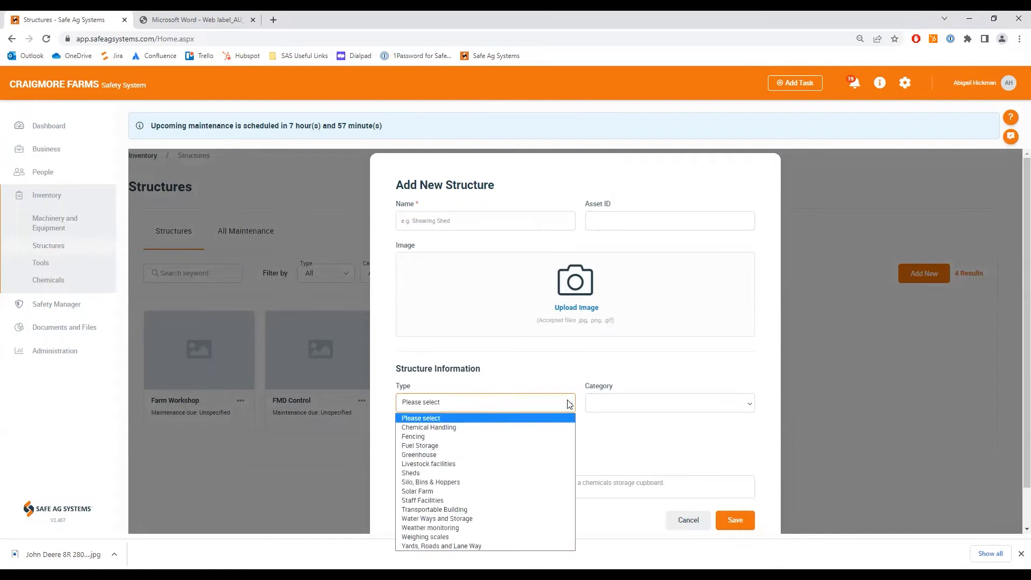
left_click(653, 378)
scroll(644, 379, "down", 1)
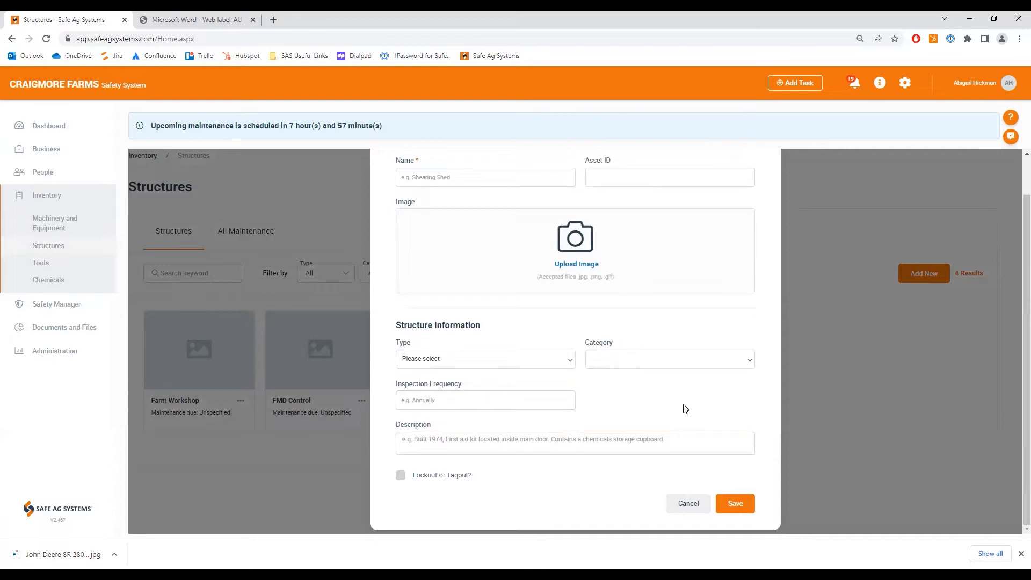
- Examine the inspection frequency, description and lockout or tagout fields of the new structure entry, and discard it
left_click(527, 399)
left_click(531, 439)
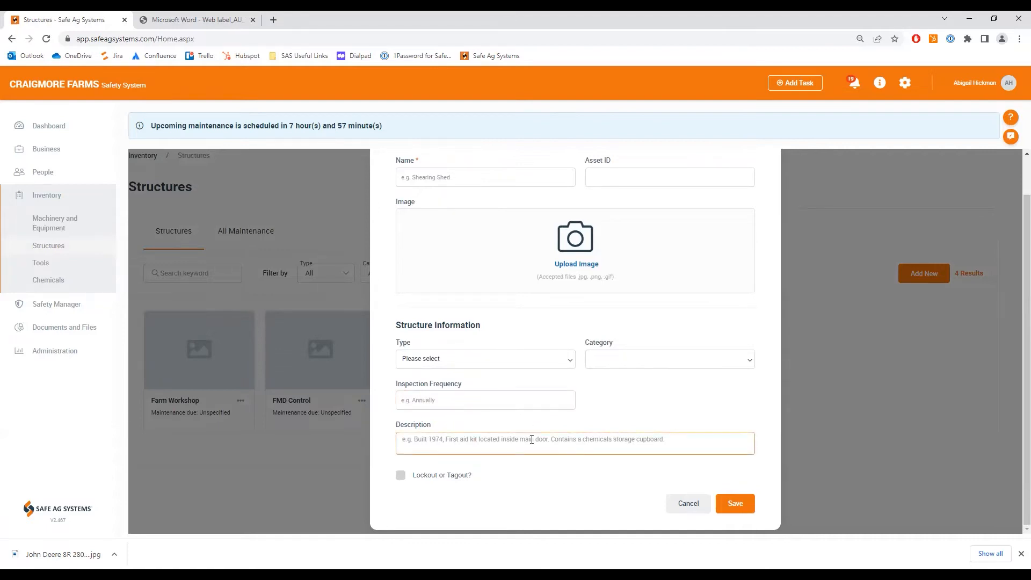
left_click(470, 493)
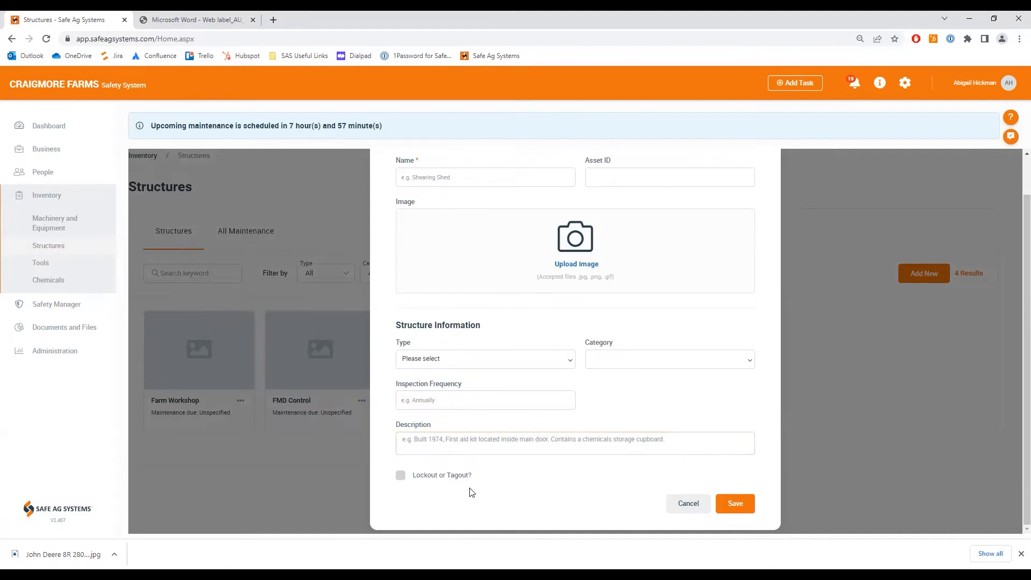
left_click(679, 510)
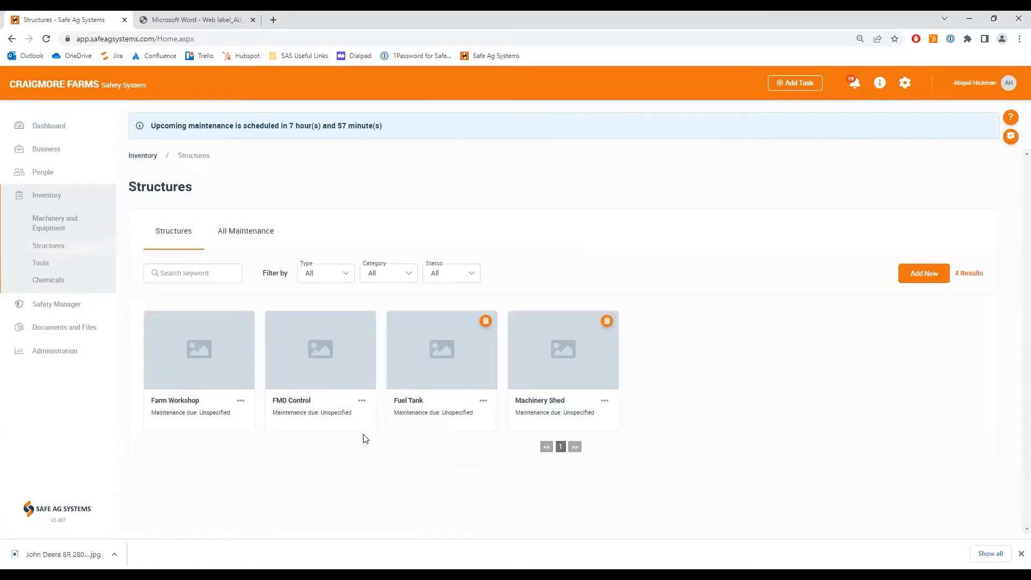
- Open a new tool entry in the Tools inventory, examine its test/tag expiry, maintenance and other fields, and discard it
left_click(42, 263)
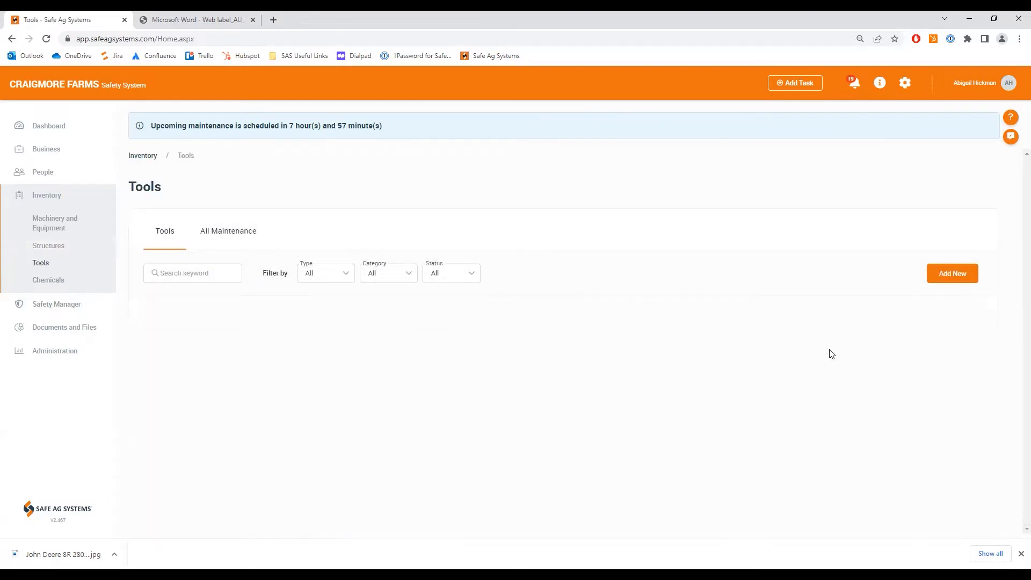
left_click(924, 277)
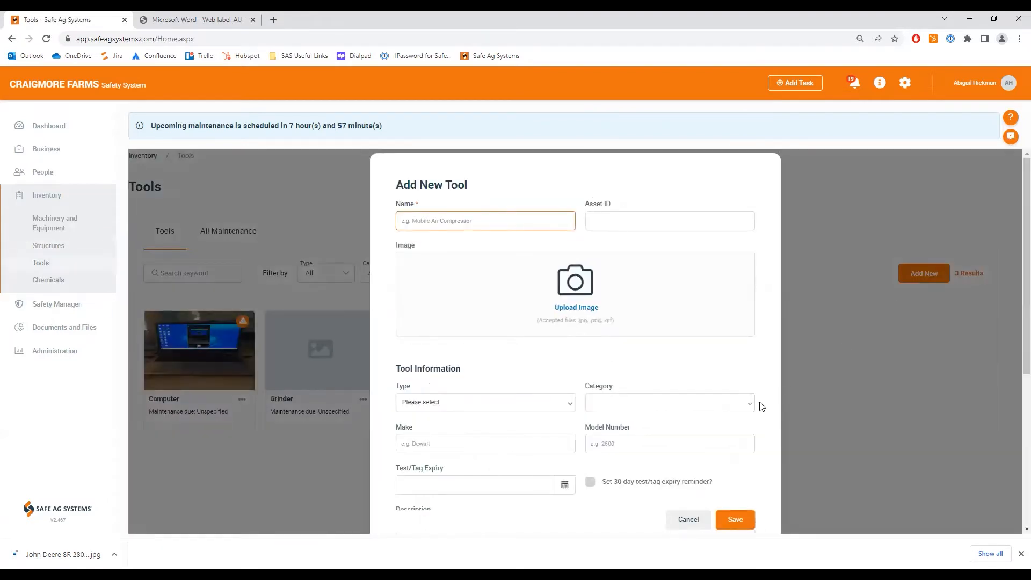
scroll(733, 422, "down", 3)
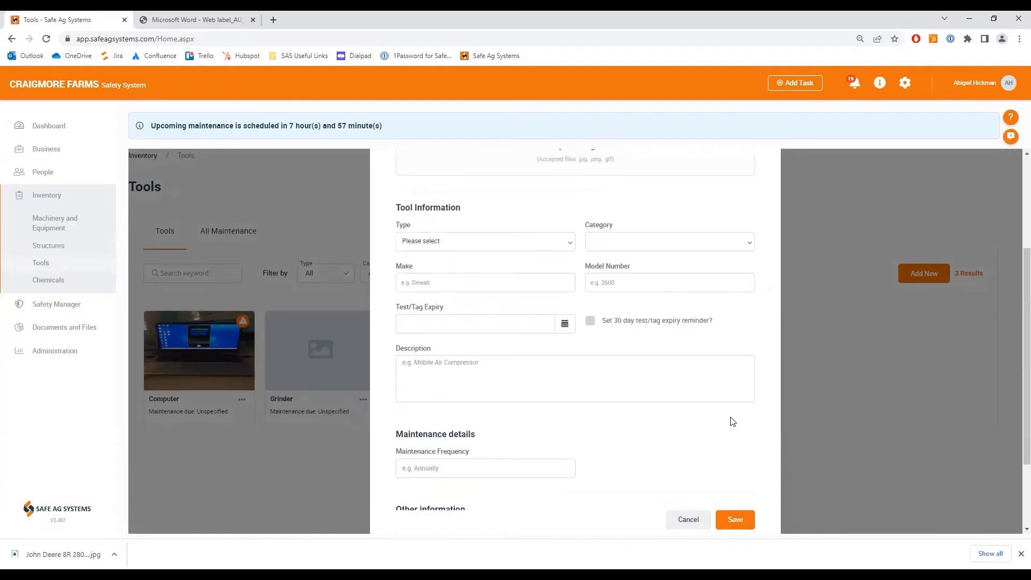
left_click(525, 329)
scroll(620, 431, "down", 2)
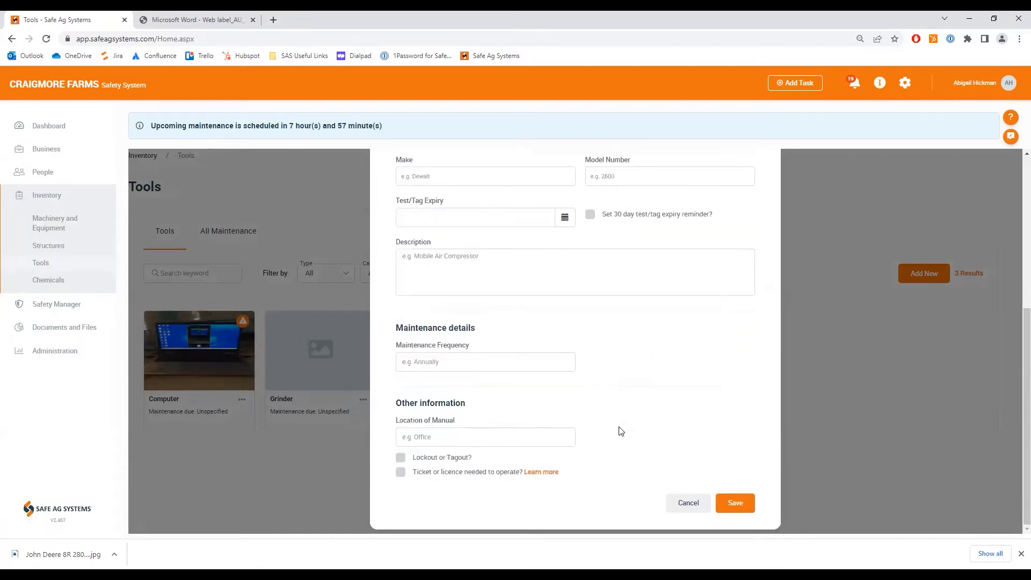
left_click(510, 358)
scroll(587, 410, "up", 4)
left_click(688, 520)
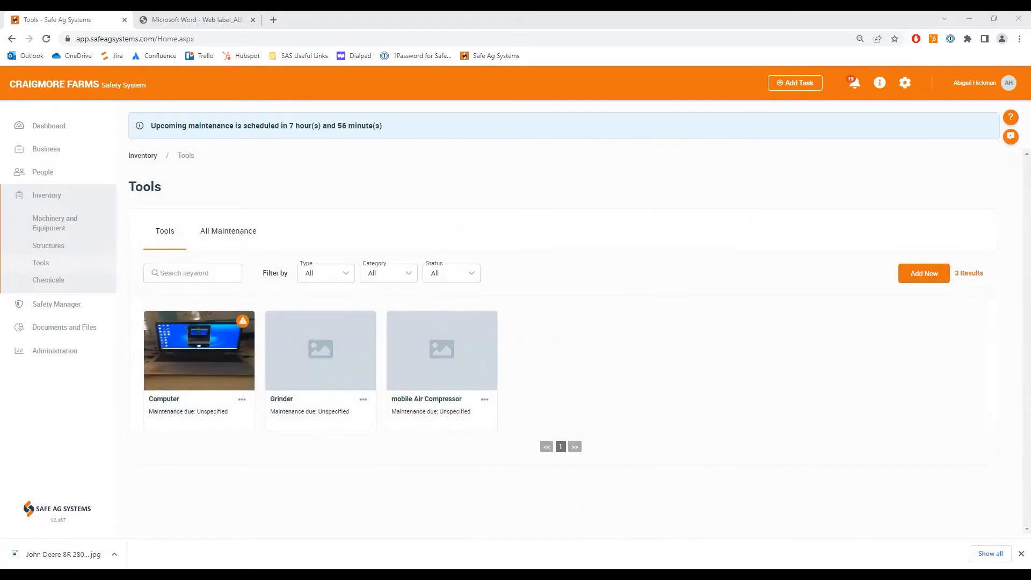
- Start a new chemical entry in the Chemicals inventory and name it Trojan Insecticide
left_click(59, 285)
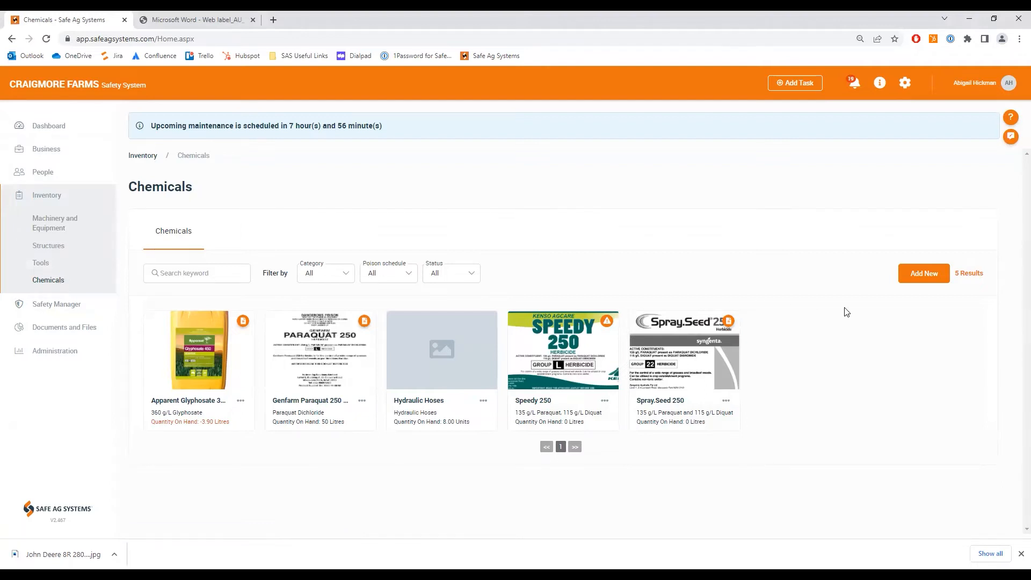
left_click(927, 278)
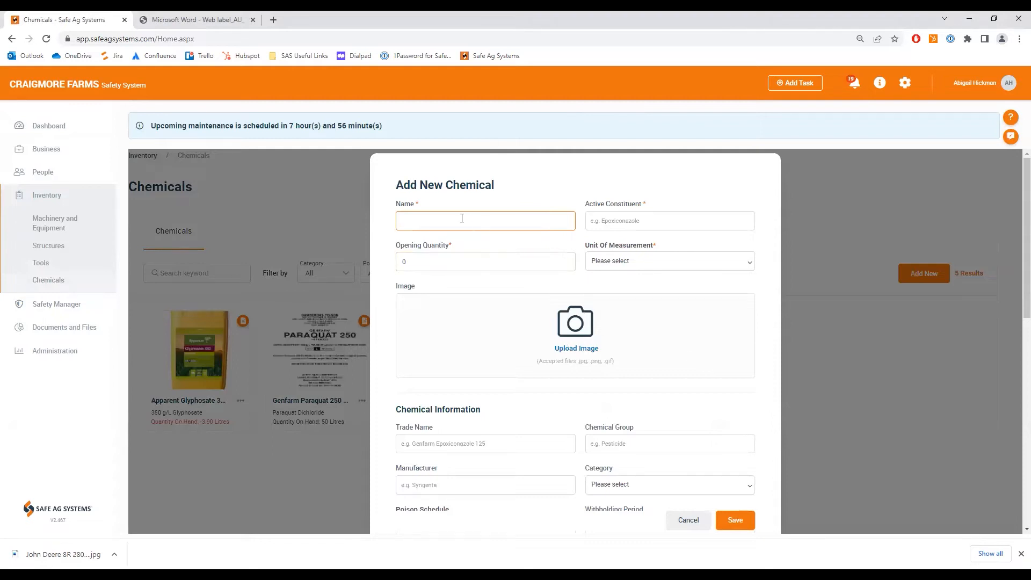
type("Trojan Insecticide")
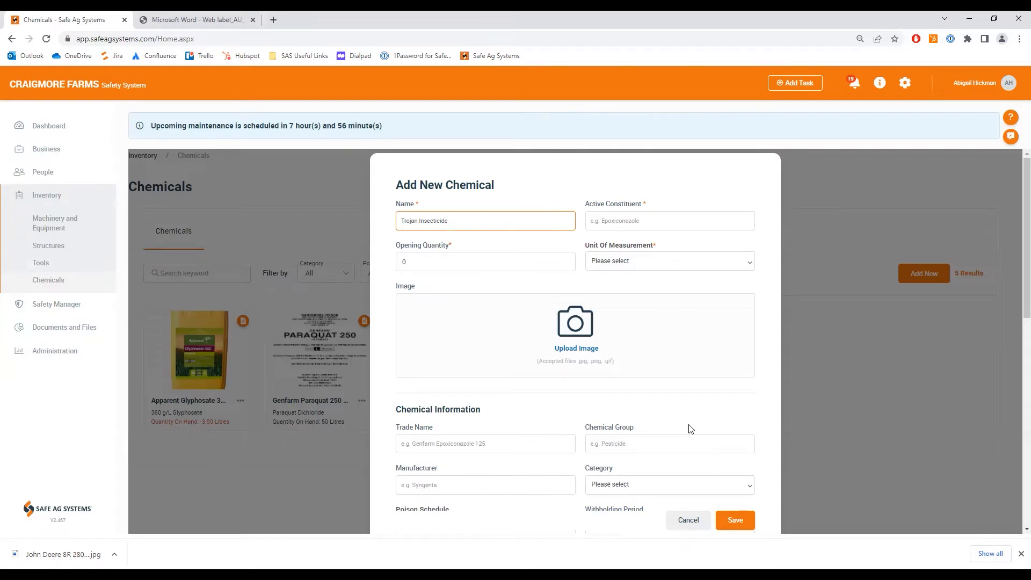
- Go back from the Trojan label PDF to the FMC product page, review its details, and return to the chemical entry
left_click(211, 22)
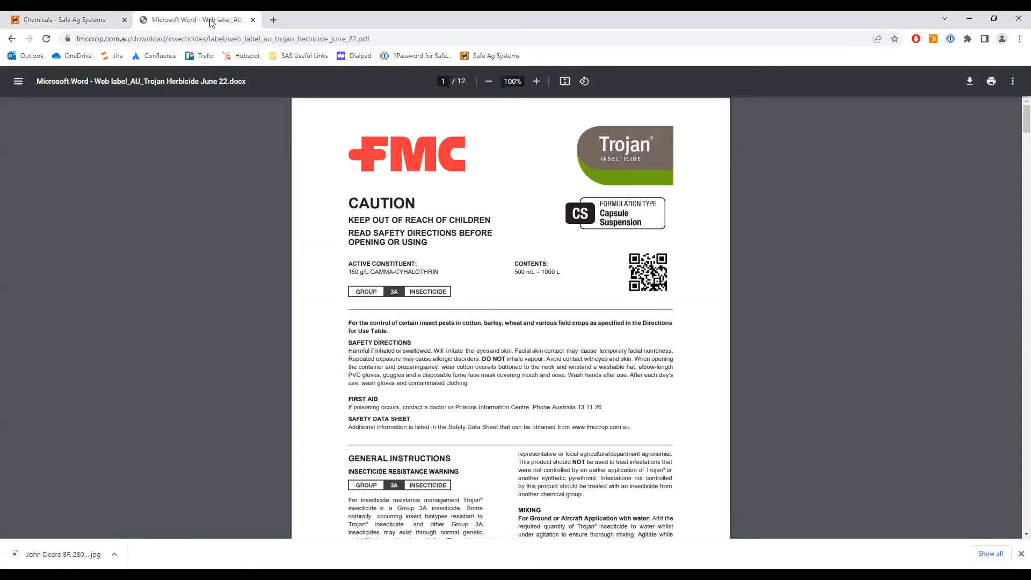
left_click(12, 38)
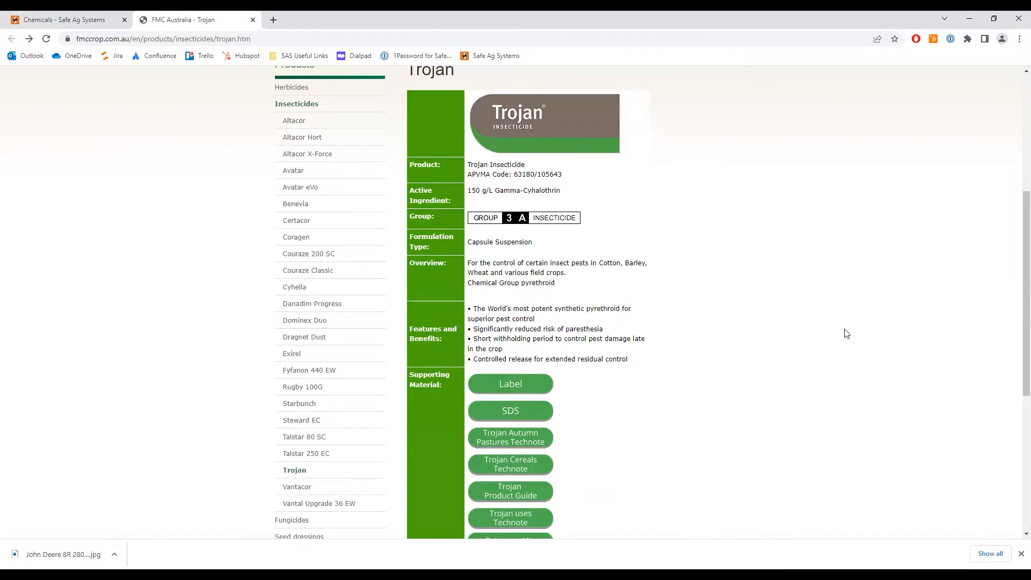
scroll(850, 331, "up", 1)
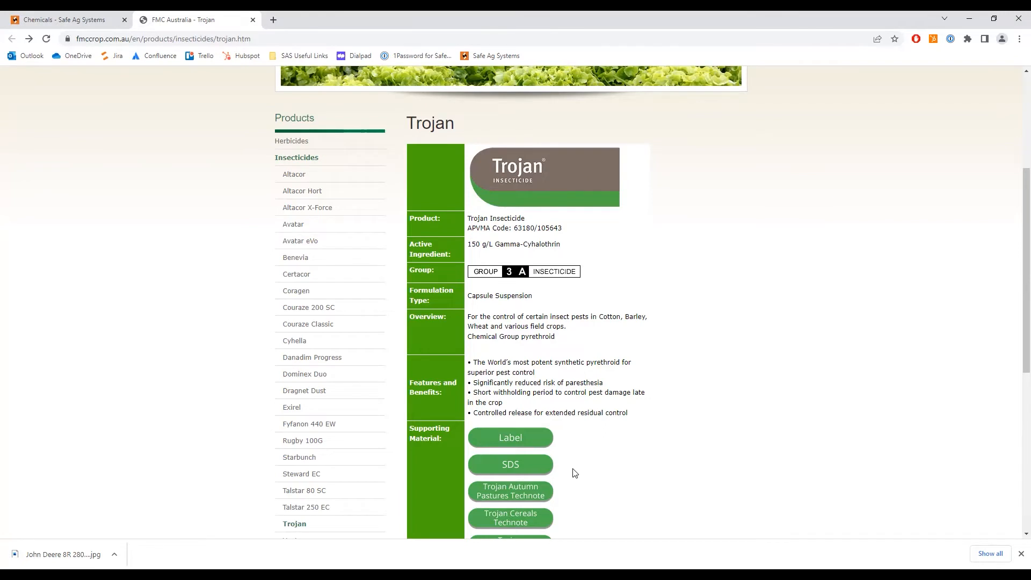
left_click(51, 19)
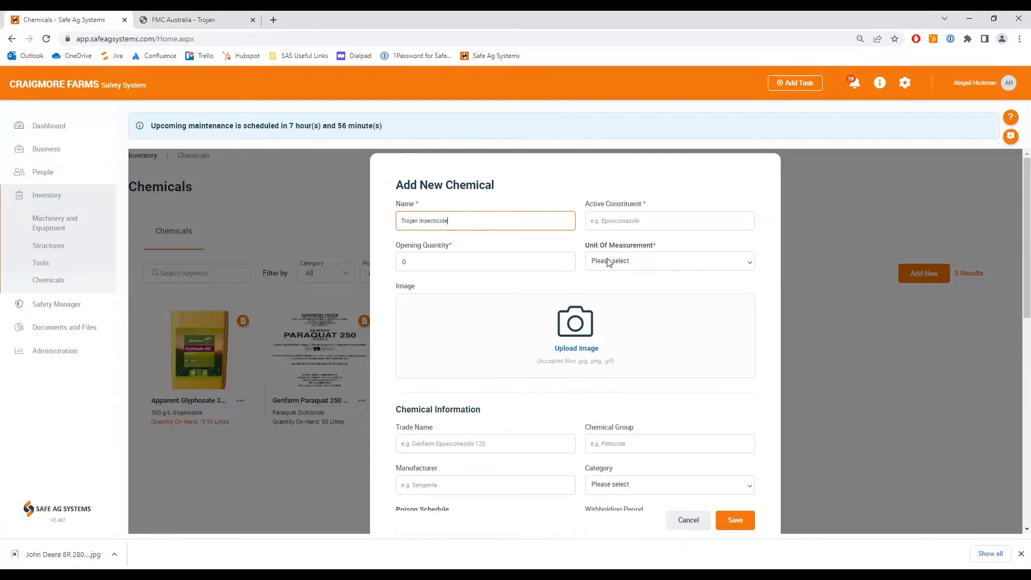
- Copy the active ingredient 150 g/L Gamma-Cyhalothrin from the FMC Trojan page into the chemical's Active Constituent
left_click(204, 20)
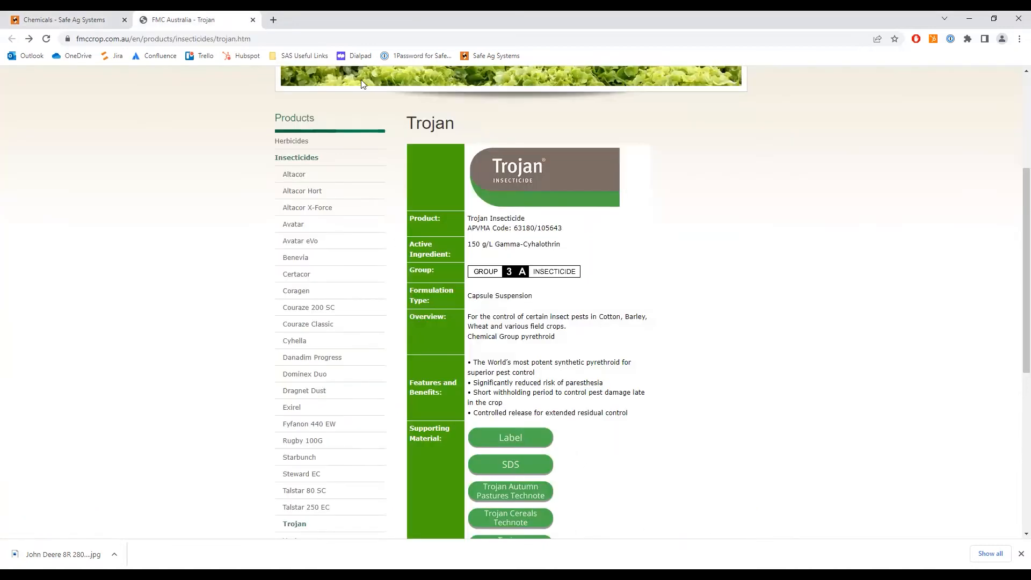
left_click_drag(567, 246, 468, 248)
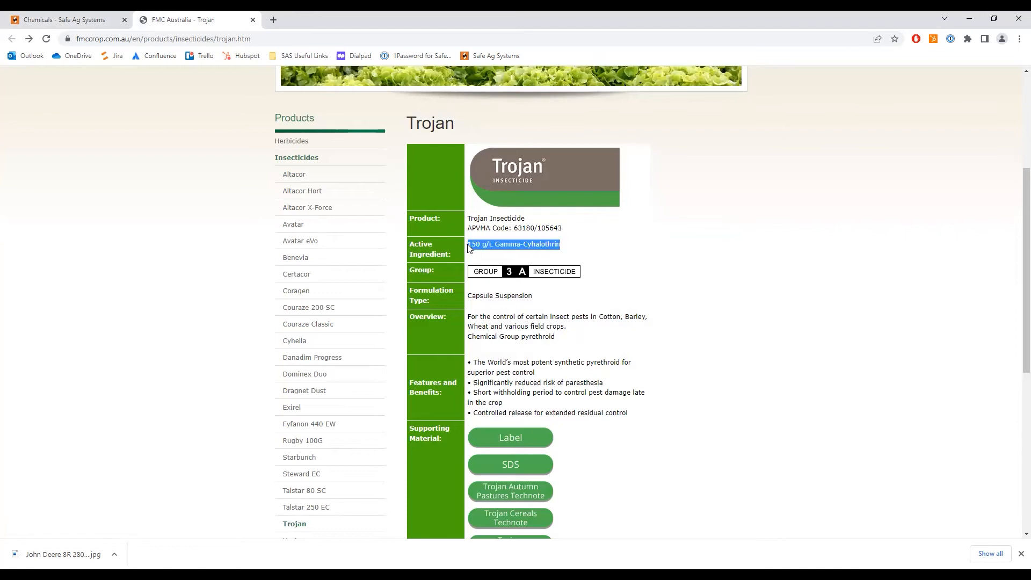
right_click(485, 246)
left_click(499, 252)
left_click(64, 19)
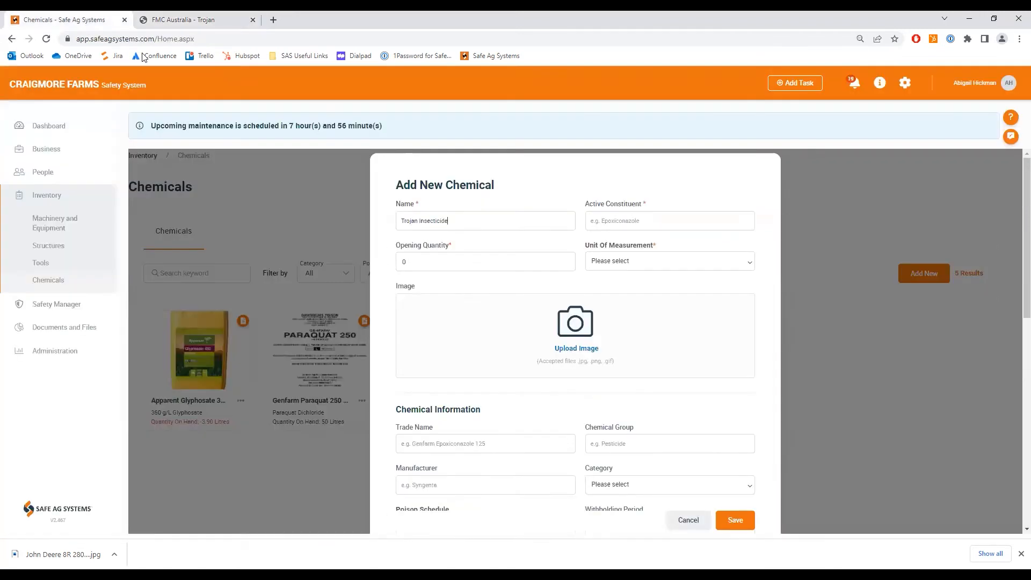
left_click(607, 223)
right_click(606, 222)
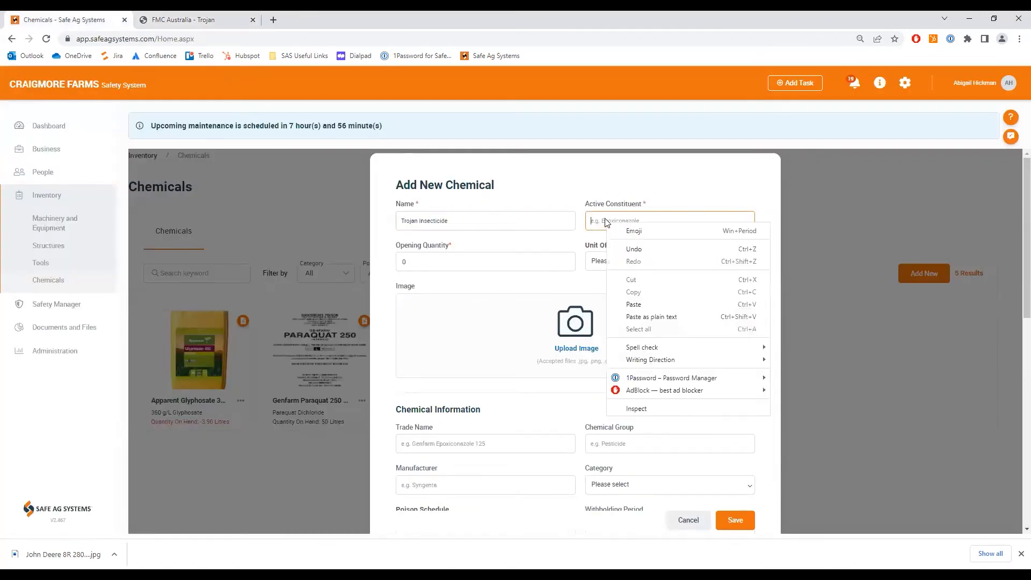
left_click(602, 220)
key("ctrl+v")
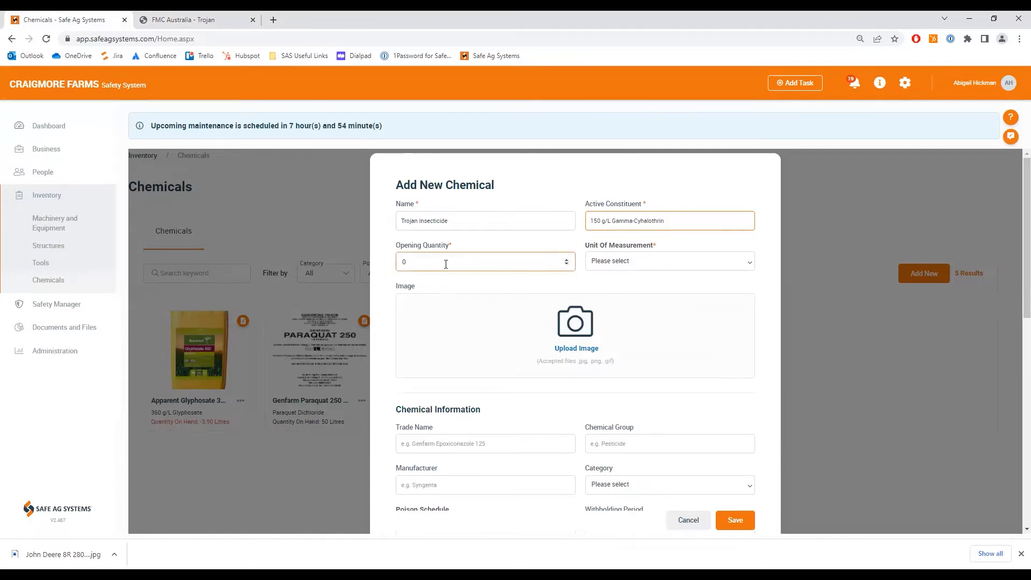
- Set the new chemical's unit of measurement to Litres
left_click(727, 261)
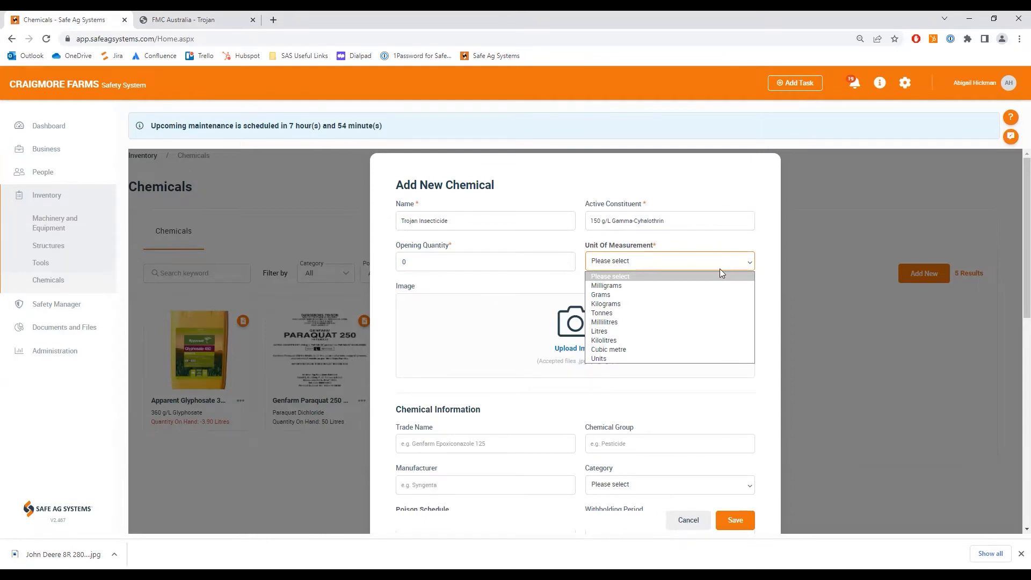
left_click(619, 337)
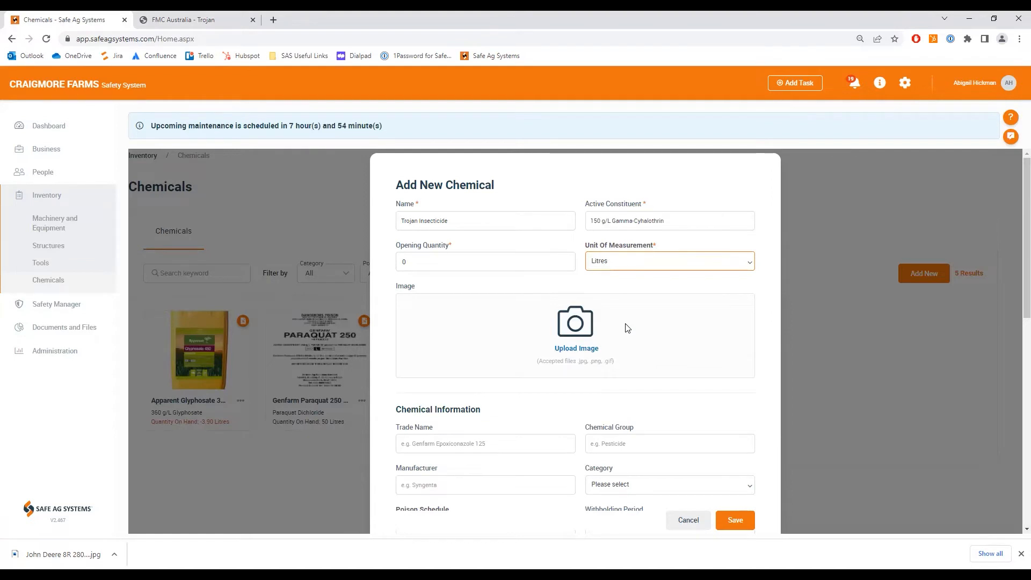
scroll(627, 328, "down", 4)
left_click(628, 313)
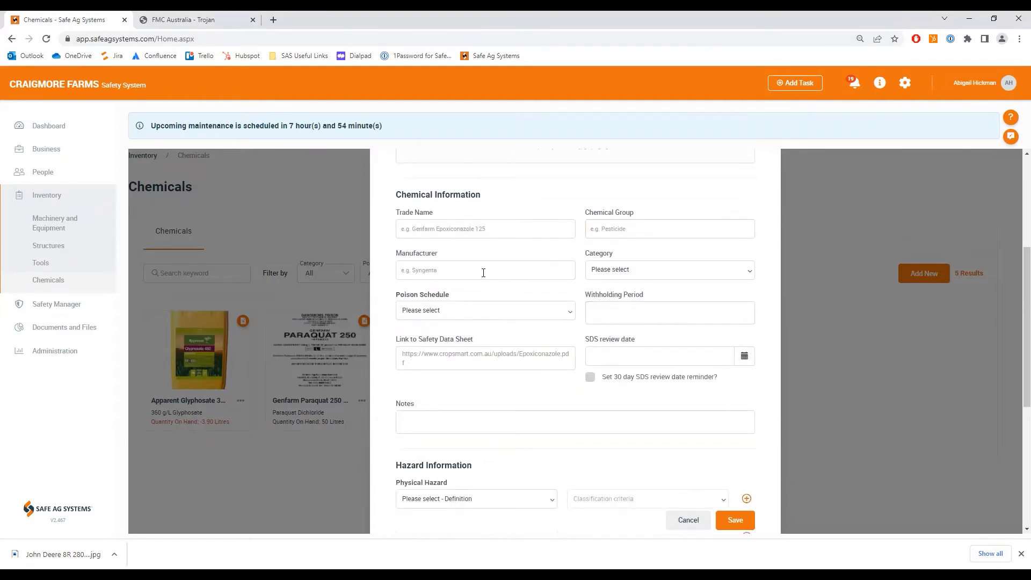
- Open the Label document from the FMC Trojan page, review its first page, and return to the chemical entry
left_click(187, 16)
scroll(632, 333, "down", 2)
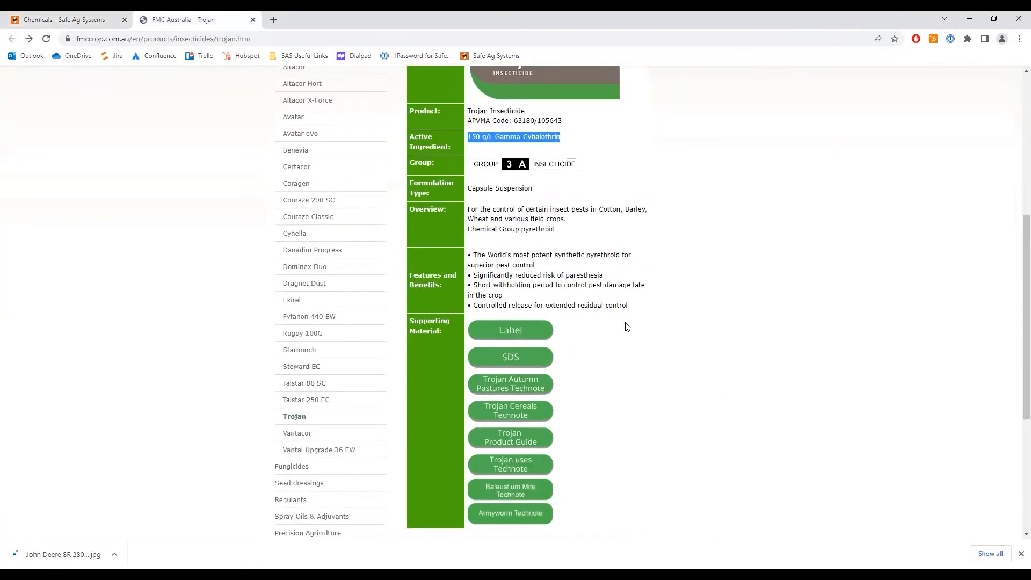
left_click(510, 329)
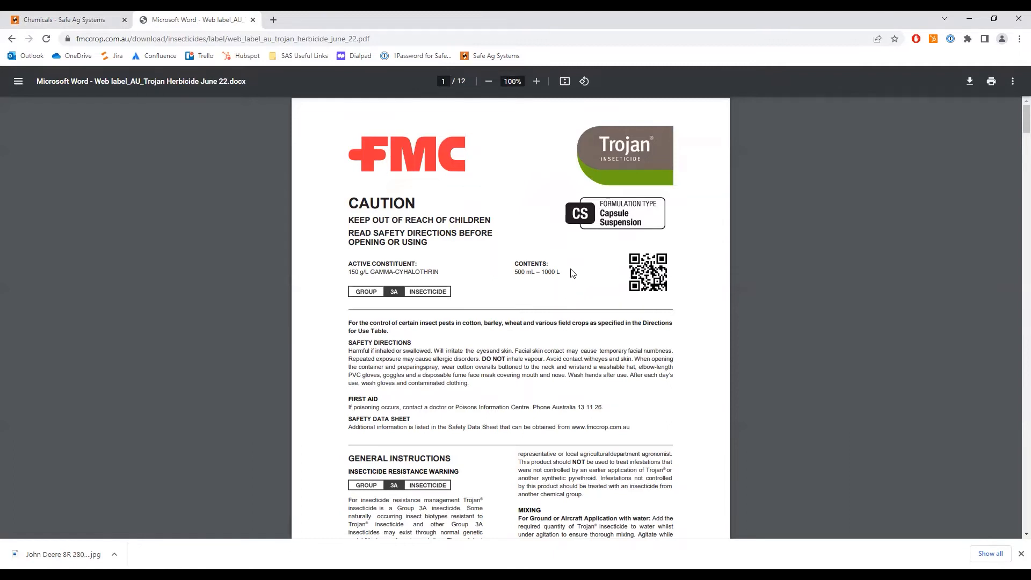
left_click(67, 20)
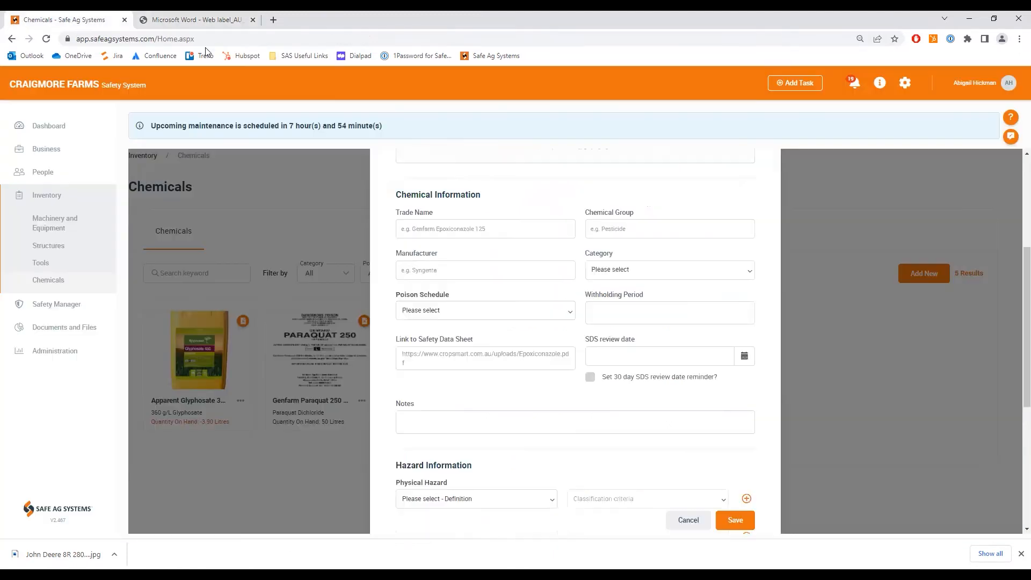
- Copy the chemical's name, Trojan Insecticide, into its Trade Name
scroll(496, 163, "up", 1)
scroll(496, 164, "up", 3)
left_click(486, 217)
triple_click(449, 218)
right_click(441, 216)
left_click(469, 252)
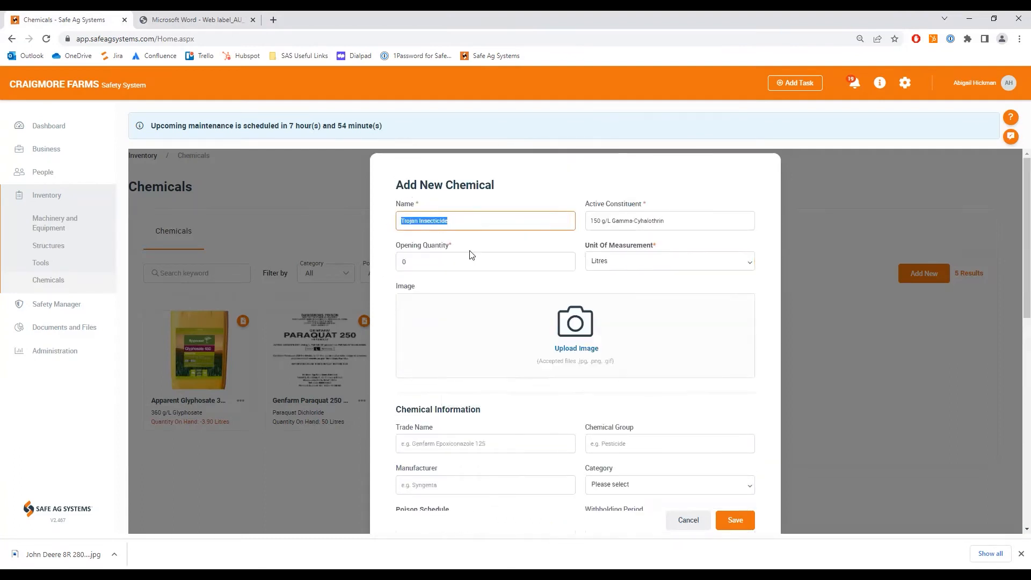
left_click(409, 443)
key("ctrl+v")
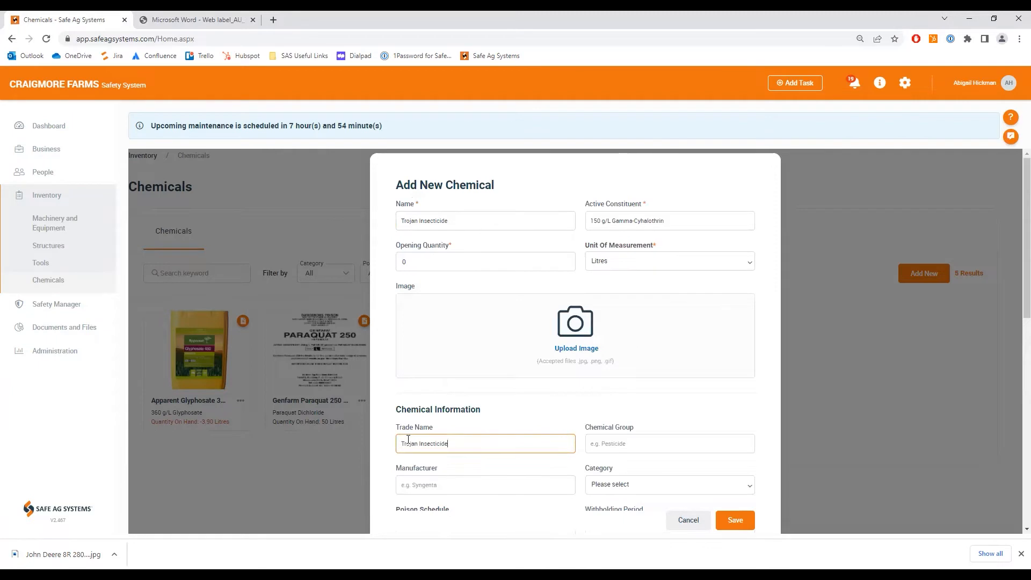
- Set the chemical group to Insecticide and, after checking the product label, enter FMC as the manufacturer
scroll(623, 418, "down", 3)
left_click(597, 289)
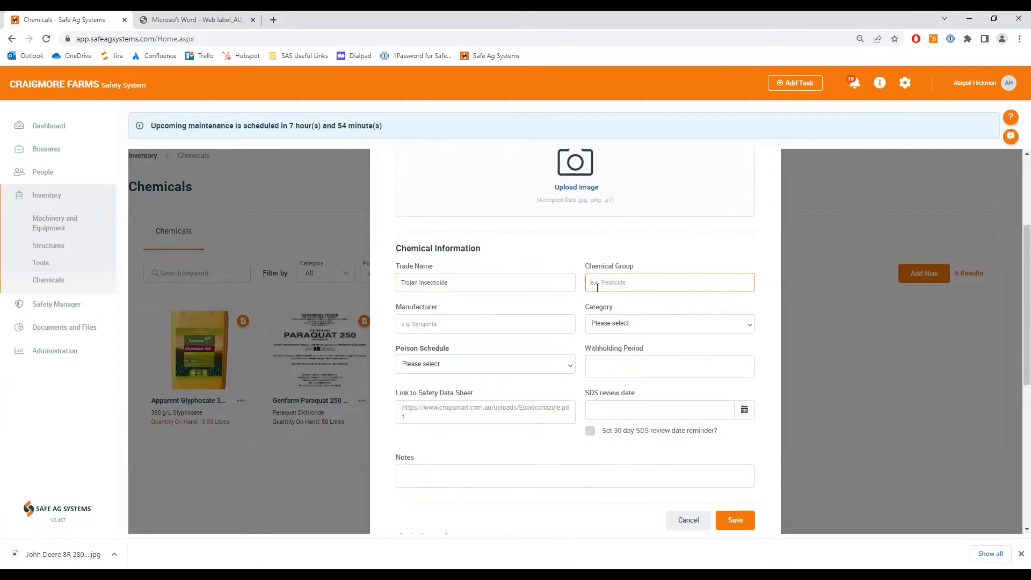
type("Insecticide")
left_click(184, 25)
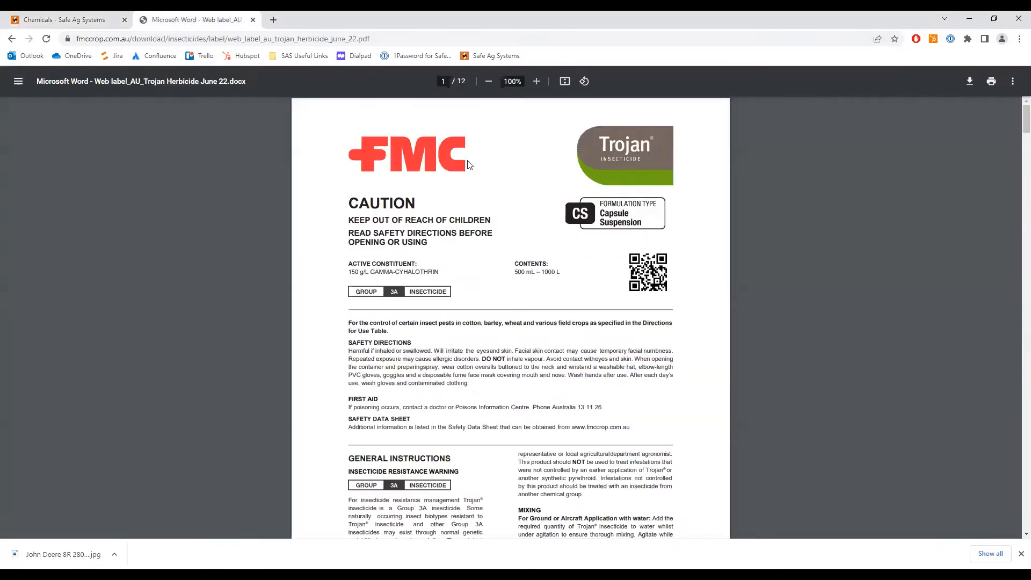
left_click(86, 19)
left_click(412, 323)
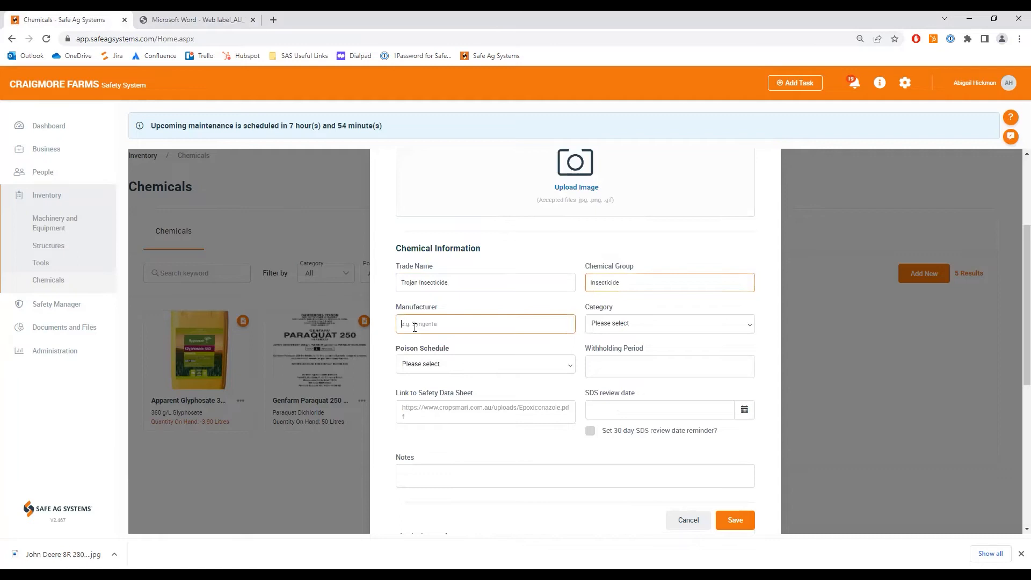
type("FMC")
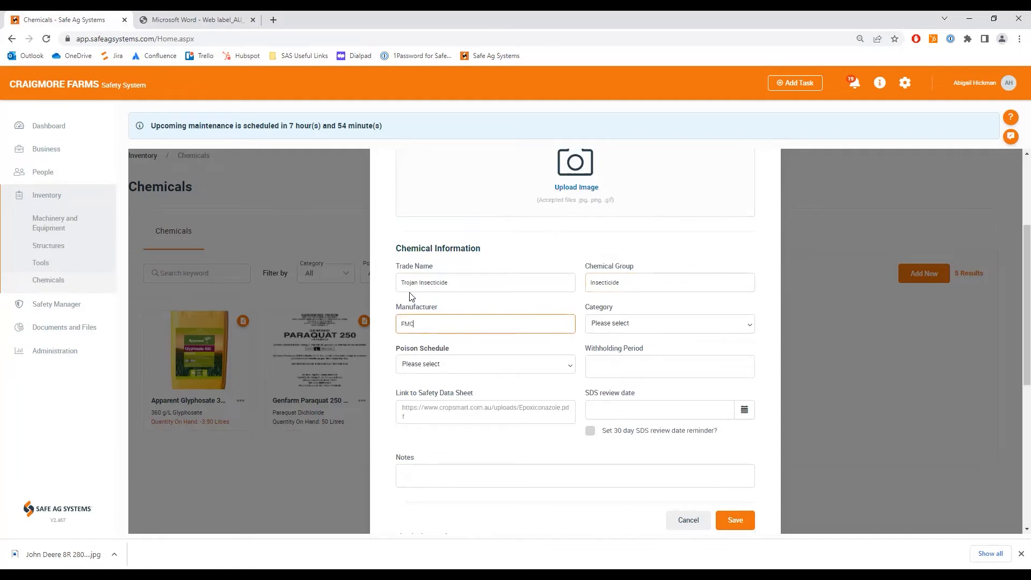
- Set the chemical's category to Pest, disease and/or weed control for plants, and bring up the Trojan label document
left_click(673, 327)
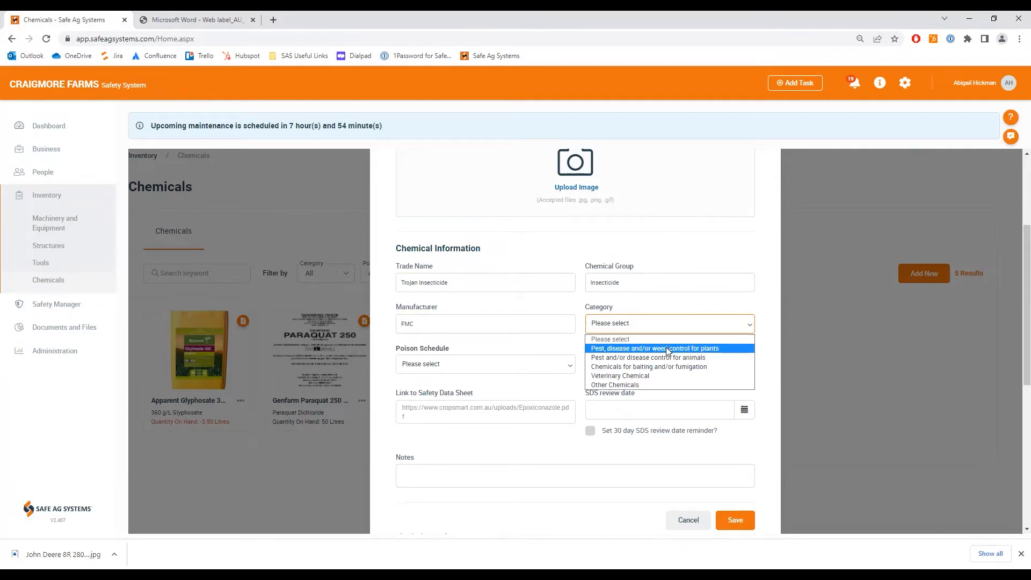
left_click(666, 348)
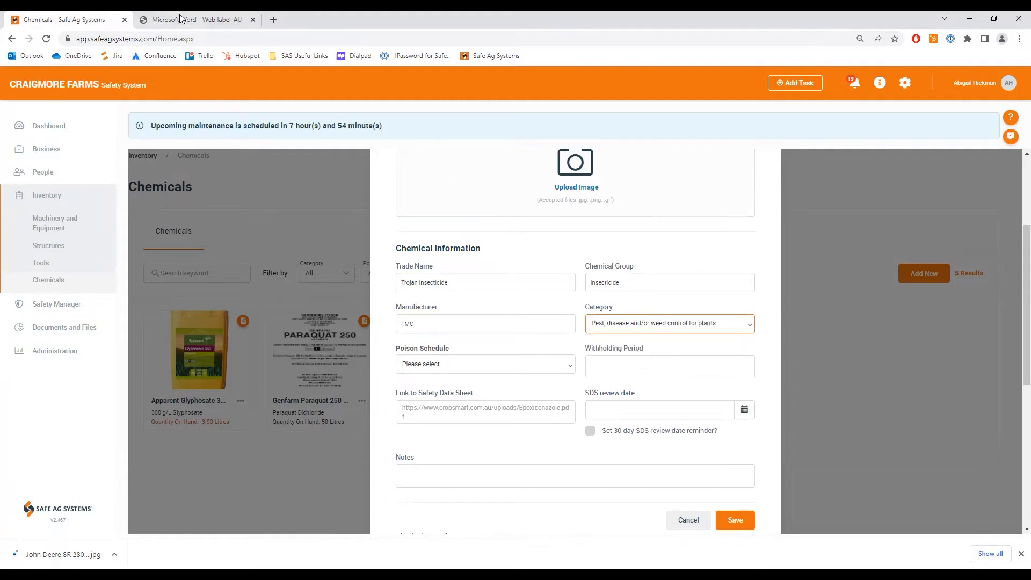
left_click(180, 19)
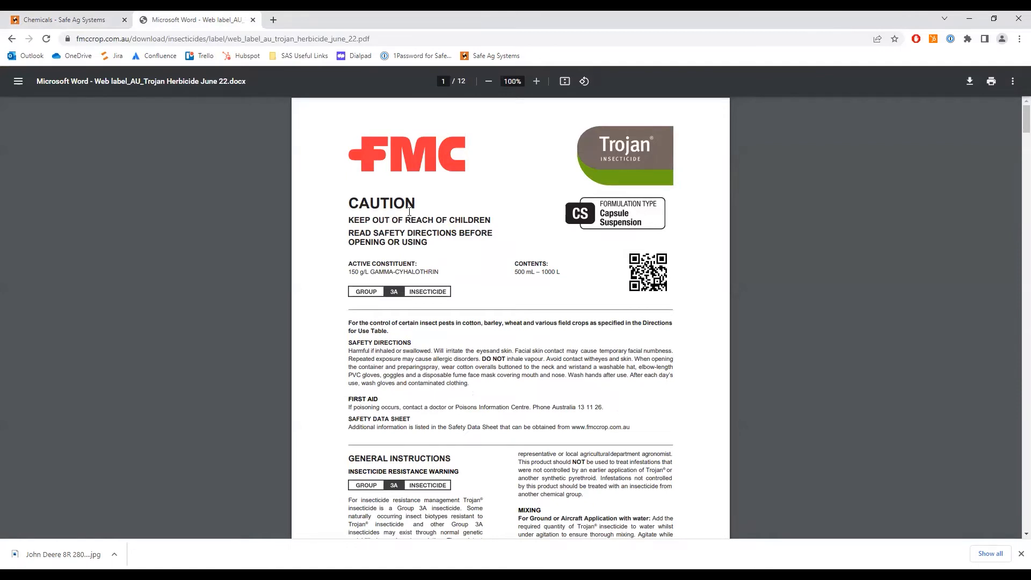
- Return to the chemical entry and set its poison schedule to S5 Caution
left_click(96, 22)
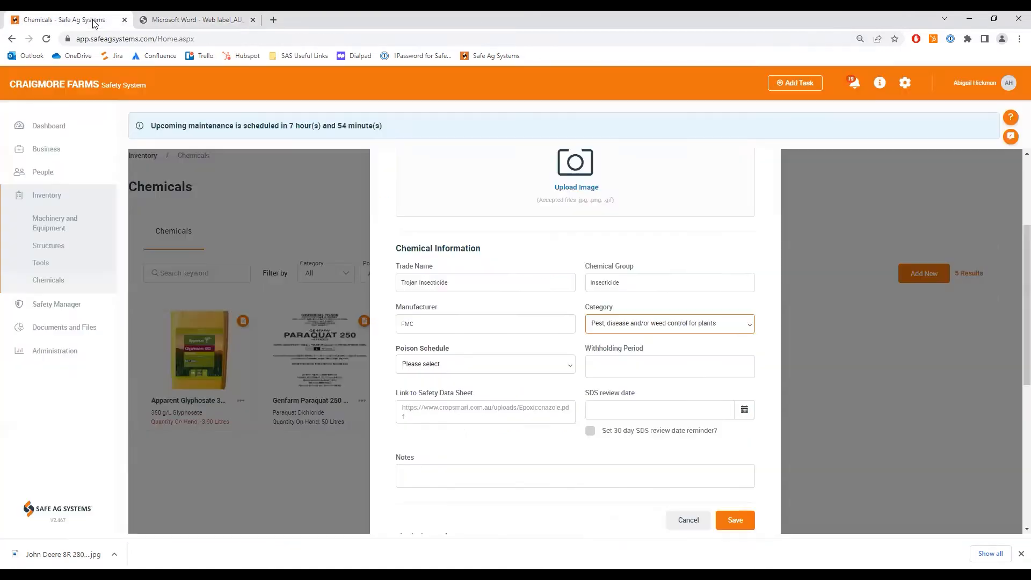
left_click(436, 365)
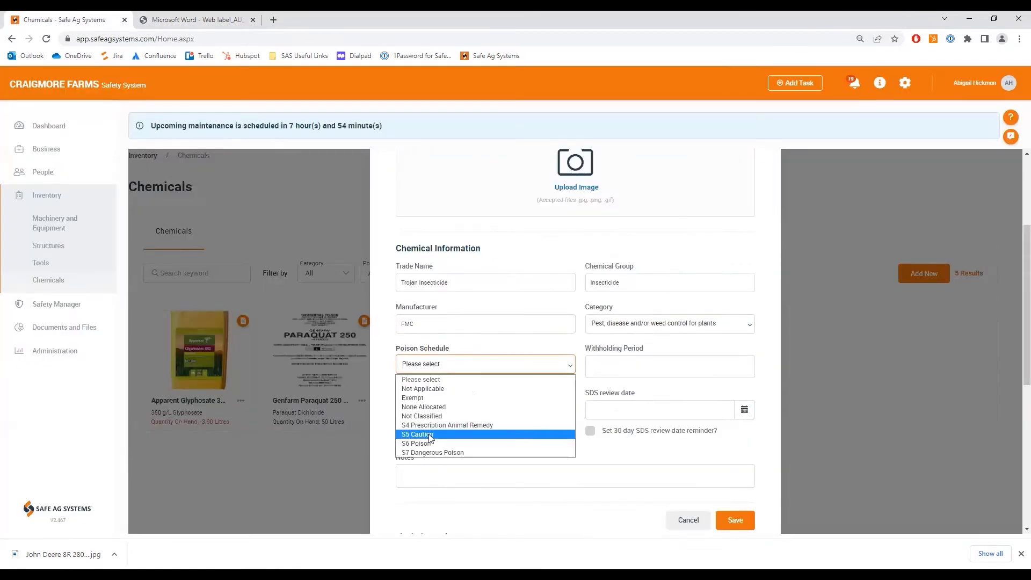
left_click(431, 435)
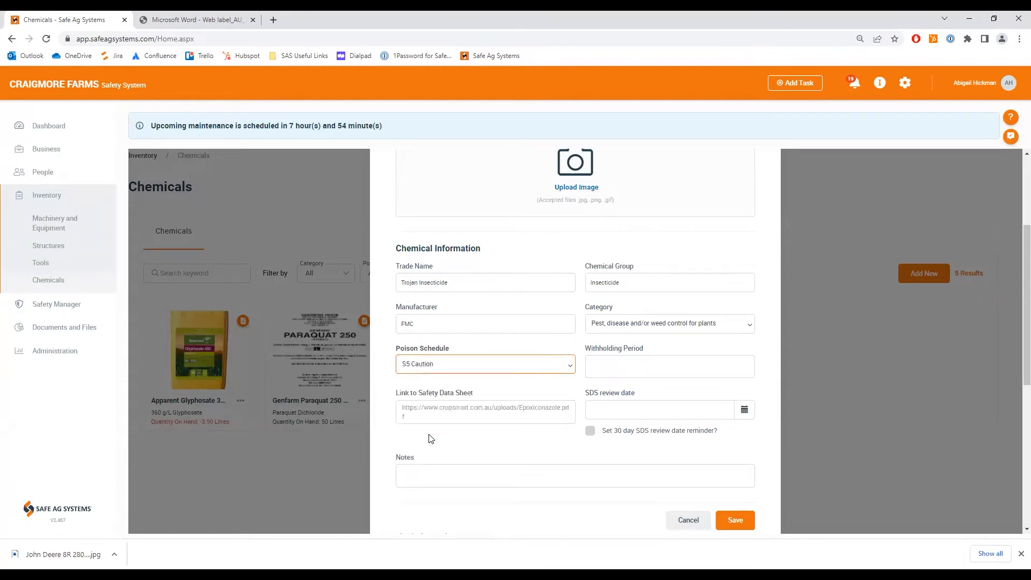
- Copy the harvesting and the grazing and cutting withholding periods from page 10 of the Trojan label into the chemical's Withholding Period
left_click(213, 22)
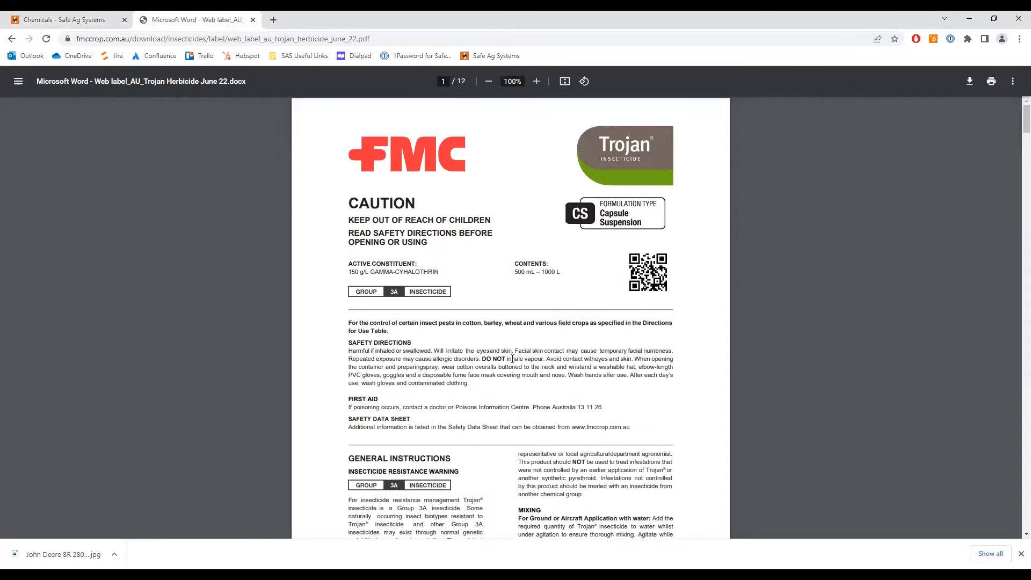
scroll(512, 359, "down", 20)
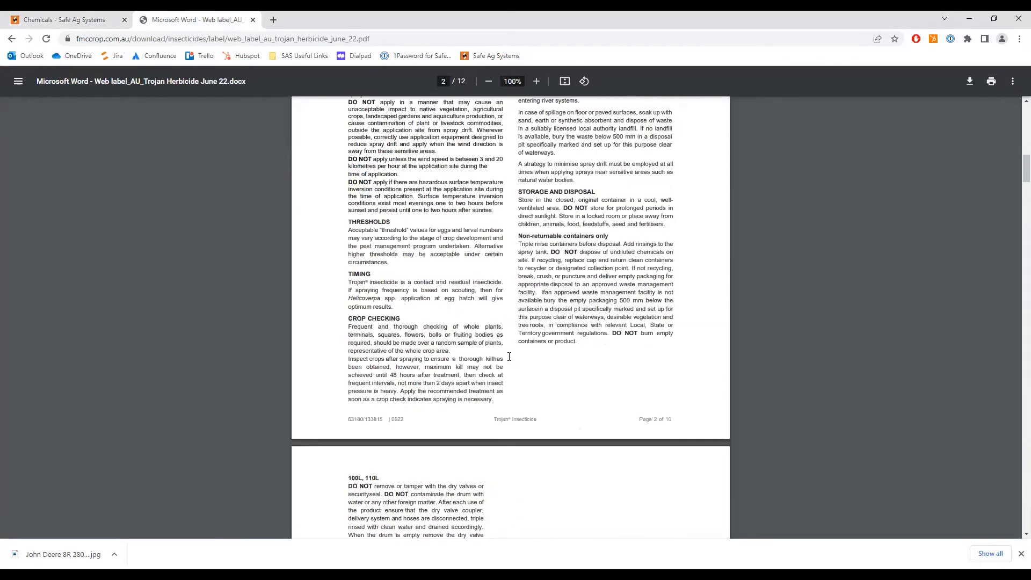
scroll(509, 356, "down", 20)
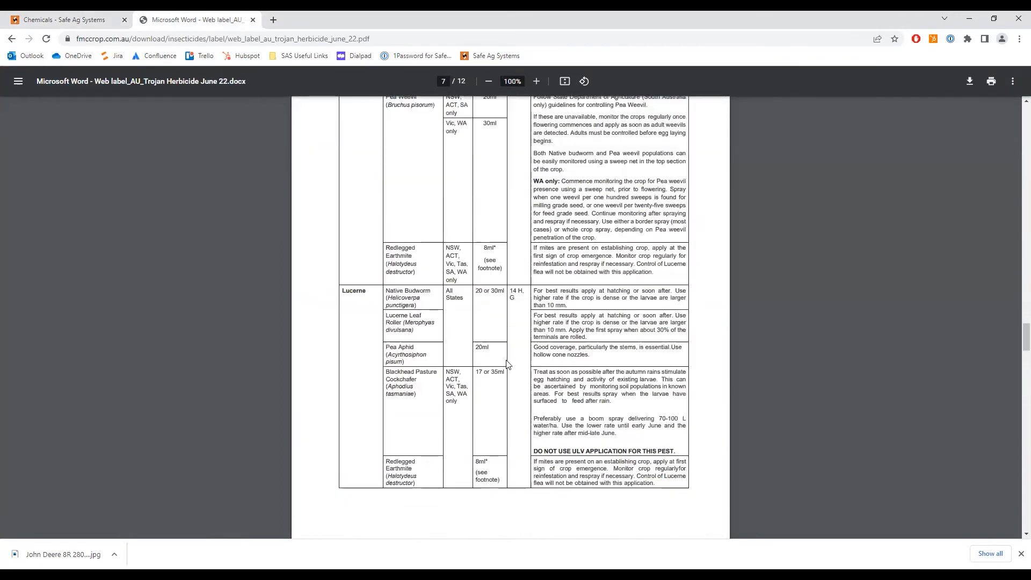
scroll(508, 364, "down", 20)
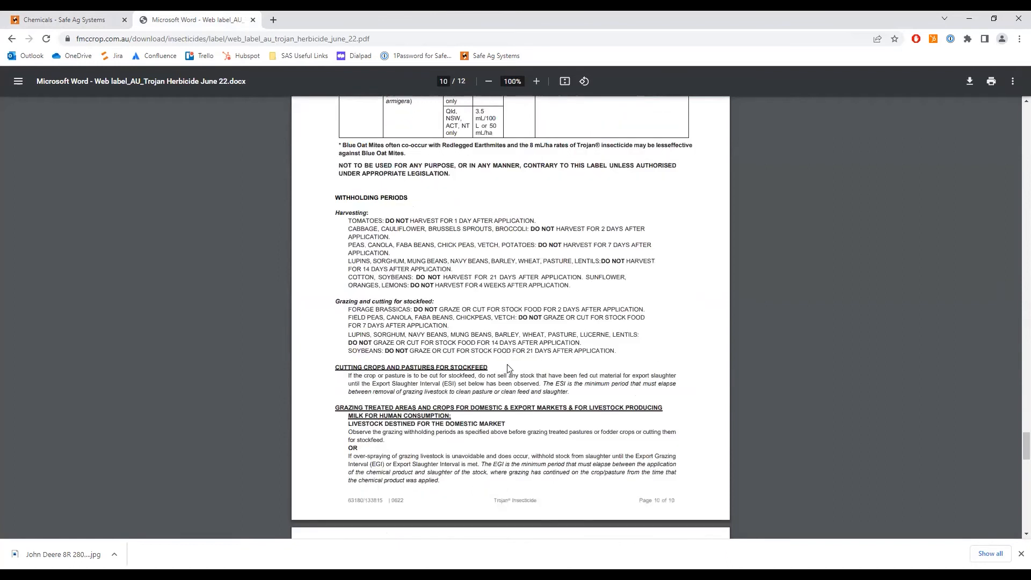
scroll(508, 368, "down", 1)
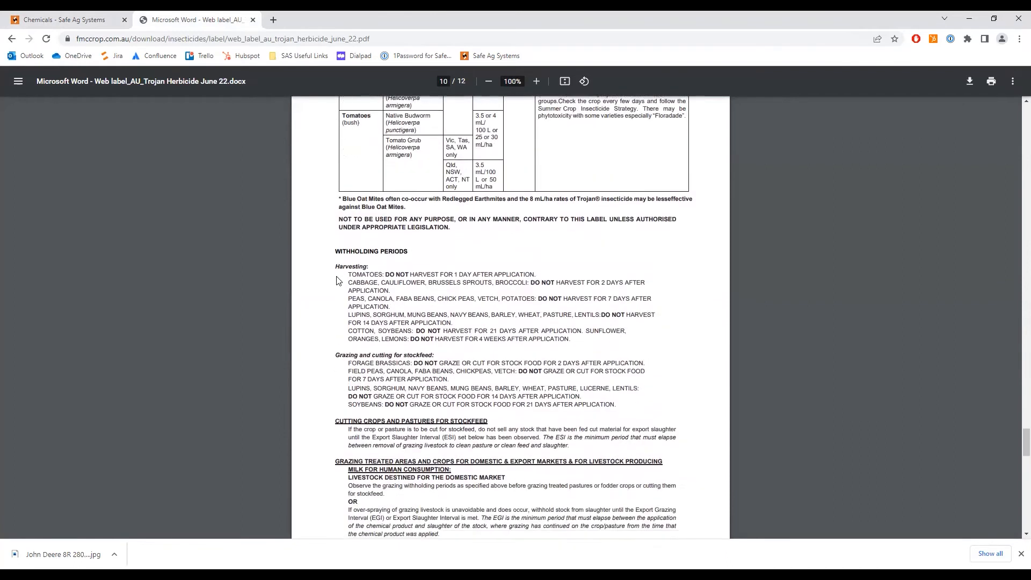
left_click_drag(335, 267, 623, 410)
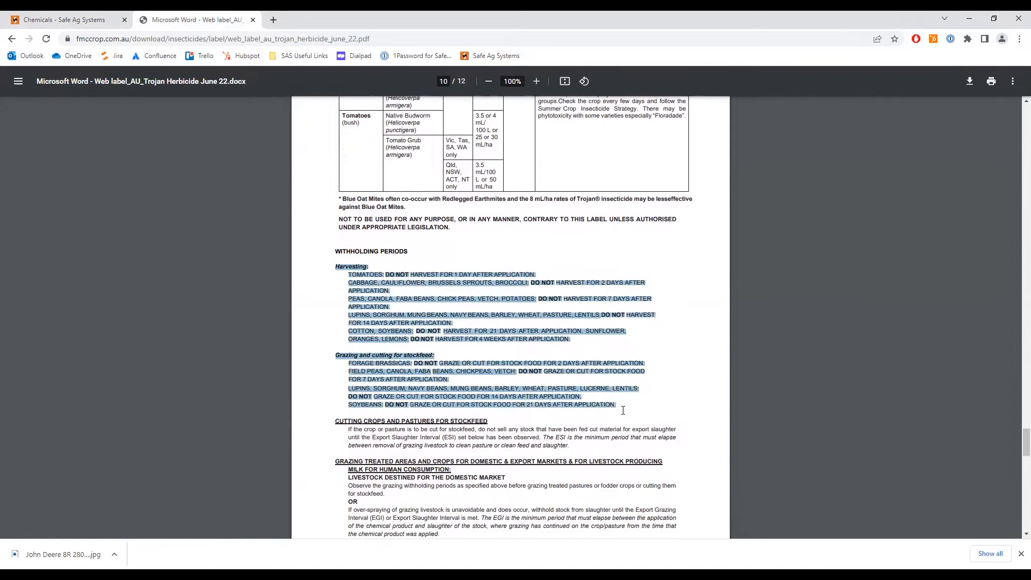
right_click(531, 375)
left_click(562, 380)
left_click(80, 19)
left_click(603, 372)
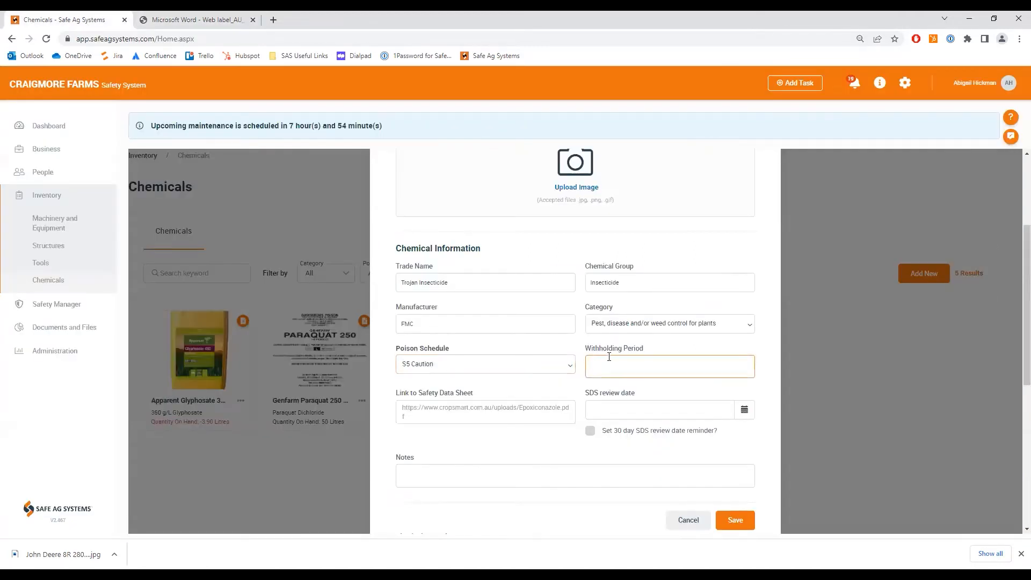
key("ctrl+v")
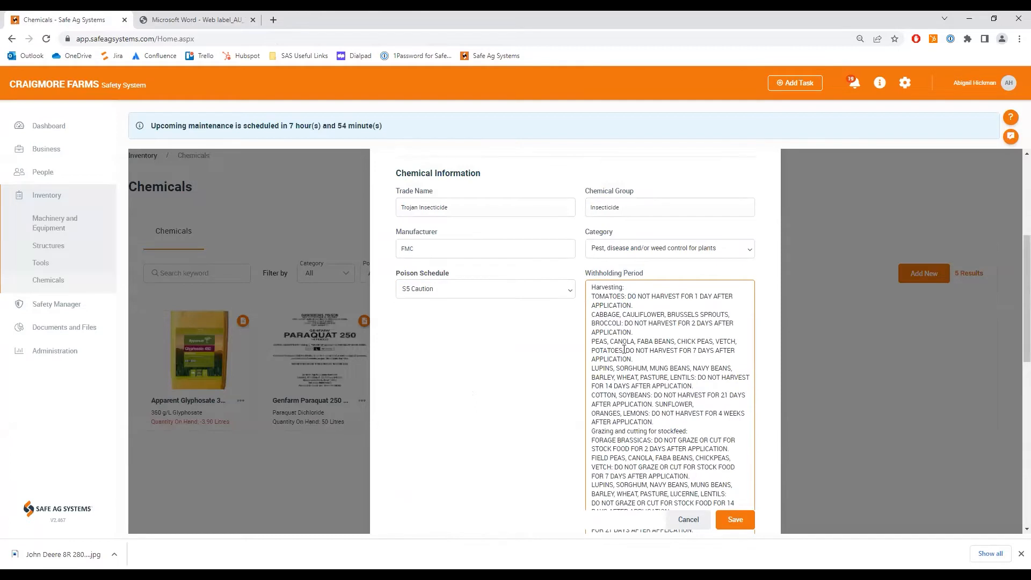
- Insert a blank line after the tomatoes entry in the Withholding Period text
left_click(655, 308)
key("Return")
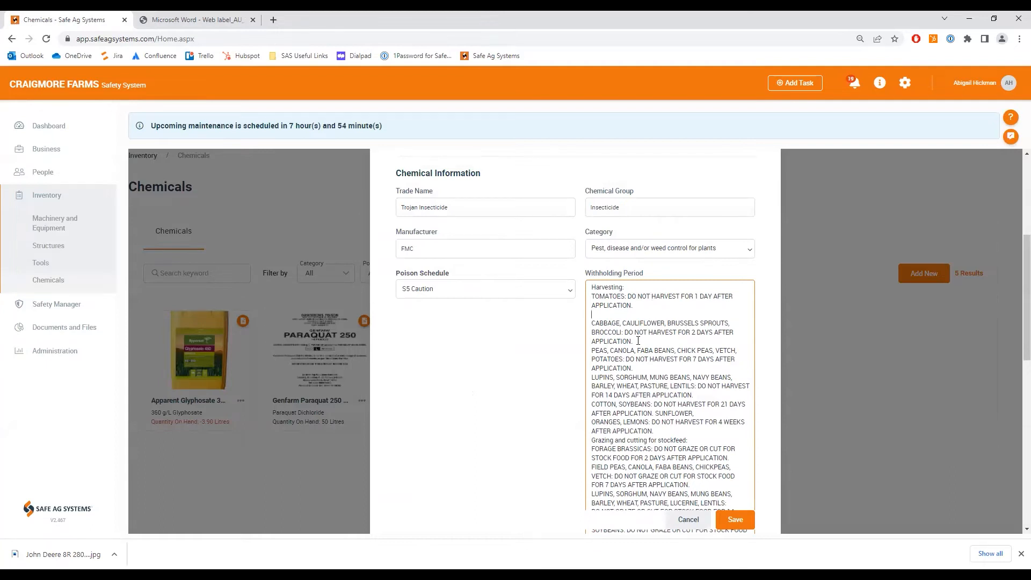
scroll(687, 411, "down", 4)
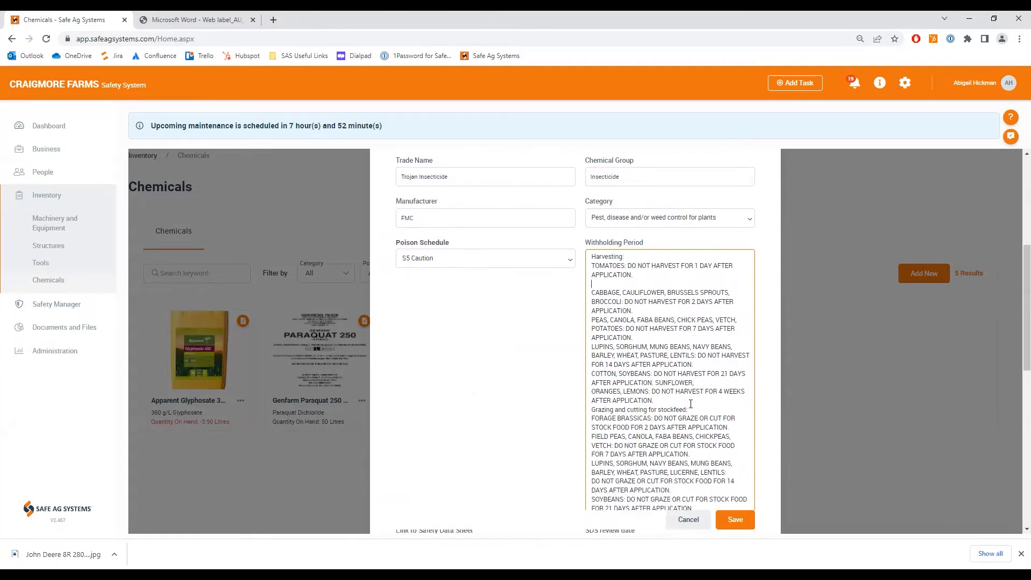
- Copy the web address of the FMC Trojan product page into the chemical's Link to Safety Data Sheet
scroll(691, 407, "down", 1)
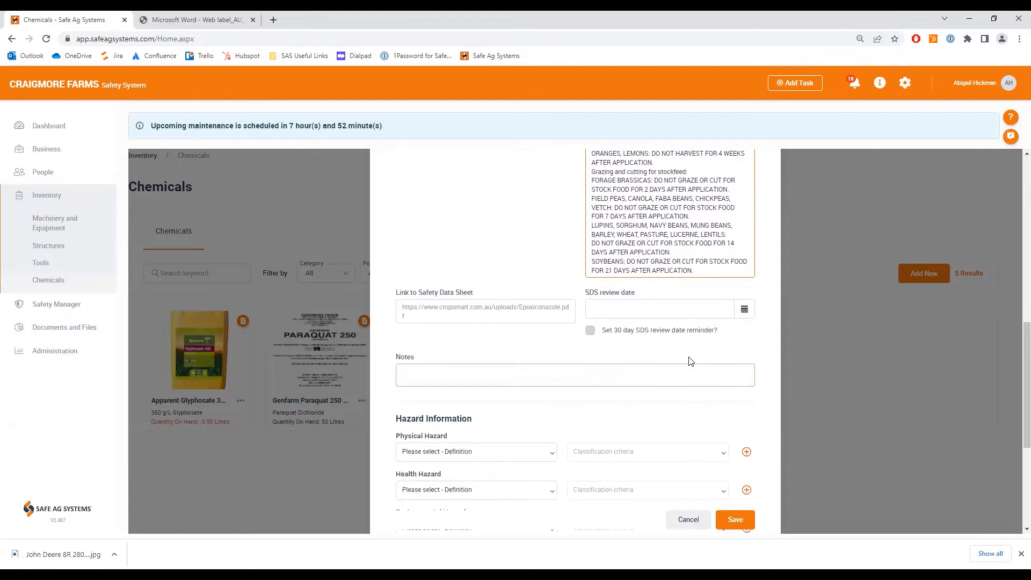
left_click(227, 21)
left_click(13, 39)
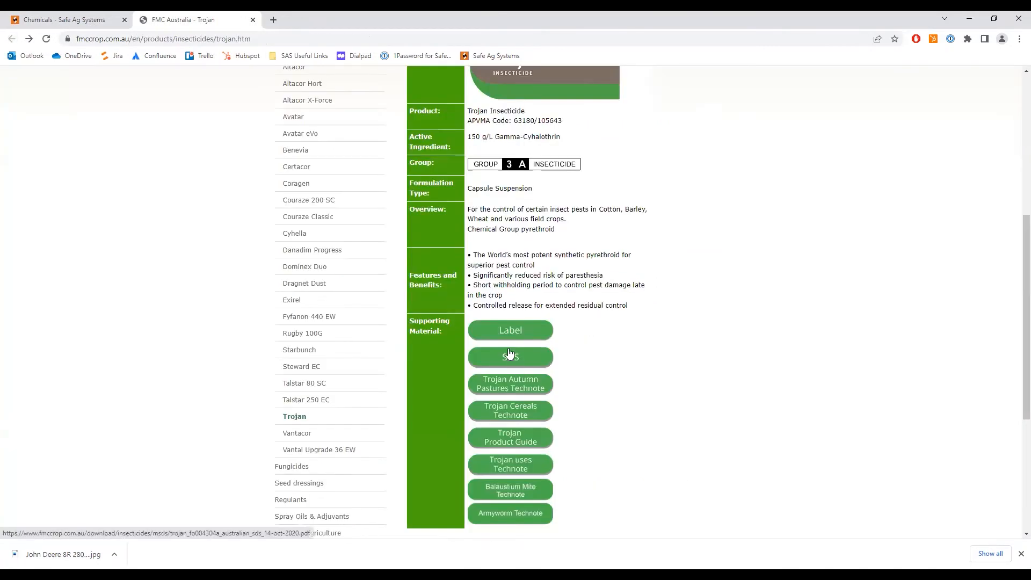
left_click(268, 39)
right_click(268, 41)
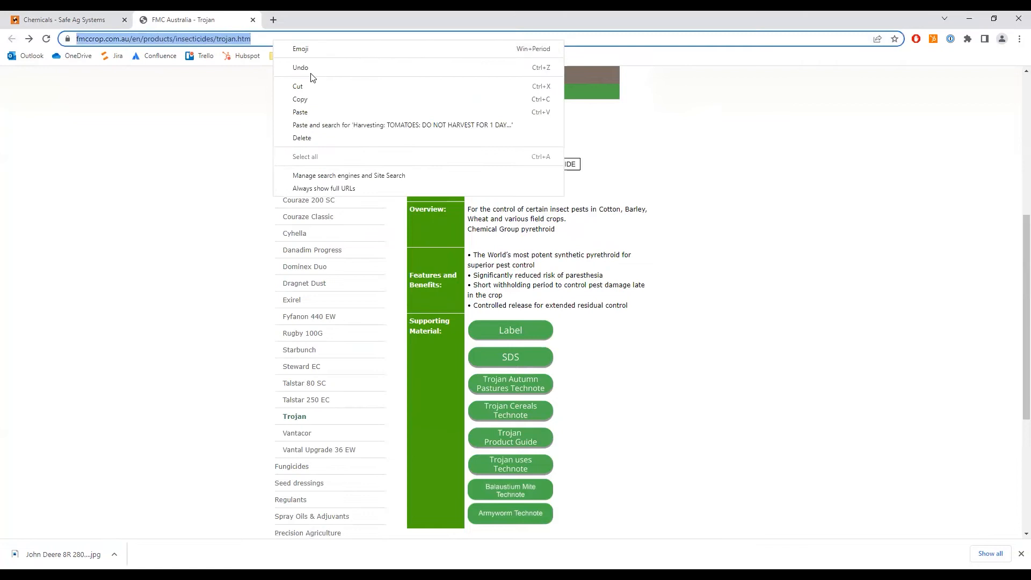
left_click(299, 100)
left_click(65, 20)
left_click(413, 310)
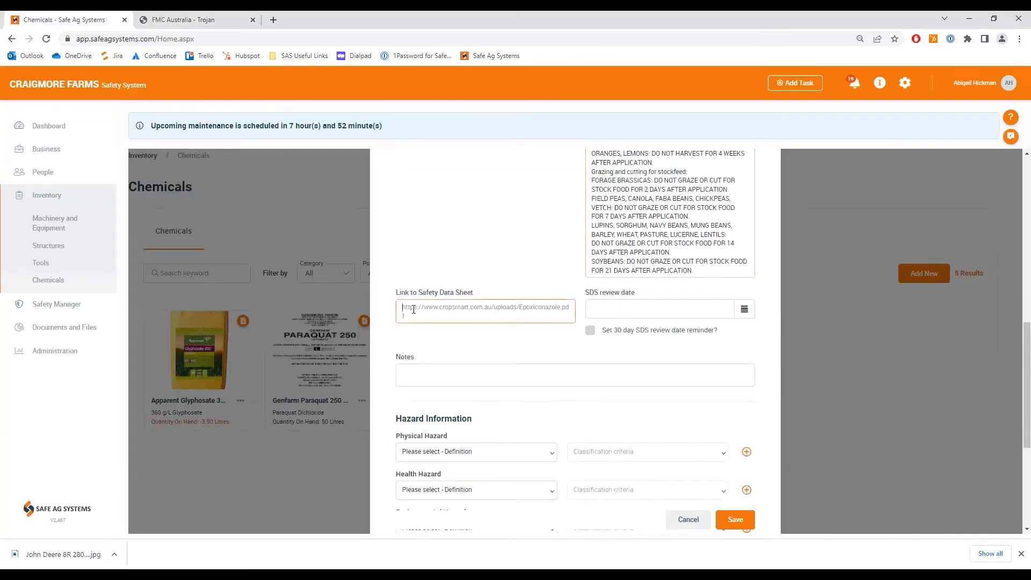
key("ctrl+v")
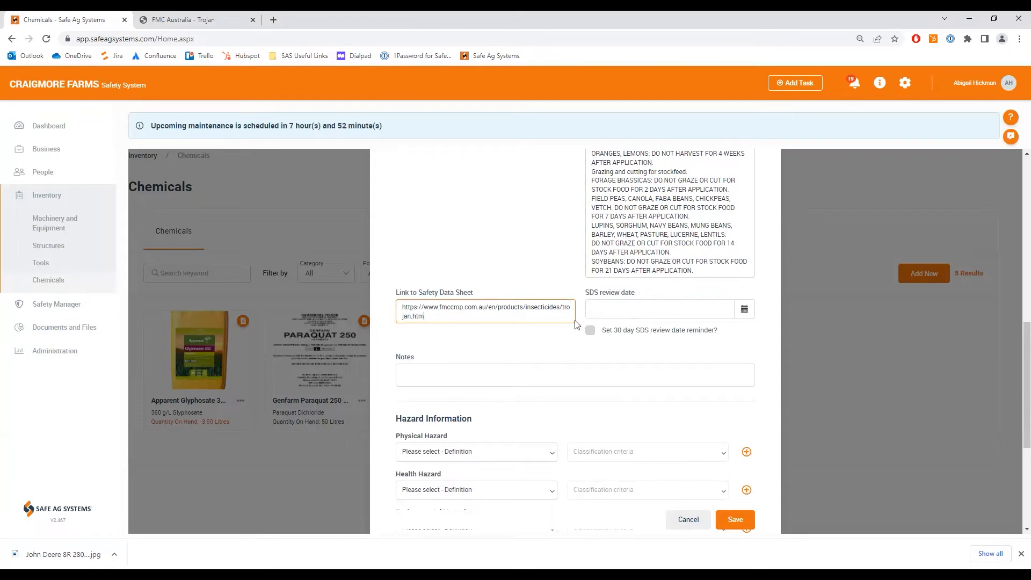
- Open the Trojan SDS to check its revision date, then set the SDS review date to 14/10/2025 with the 30 day reminder enabled
left_click(206, 22)
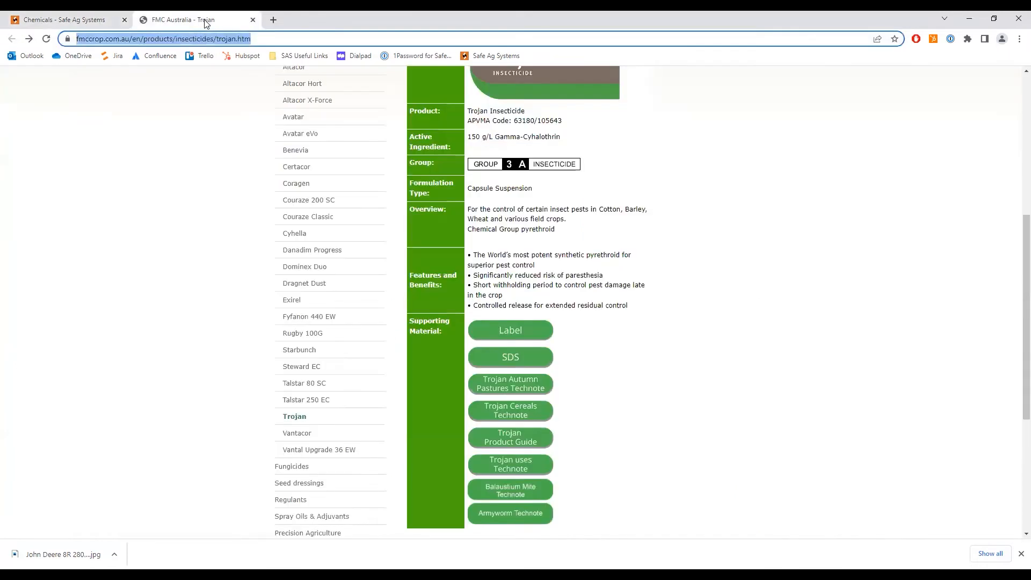
left_click(511, 359)
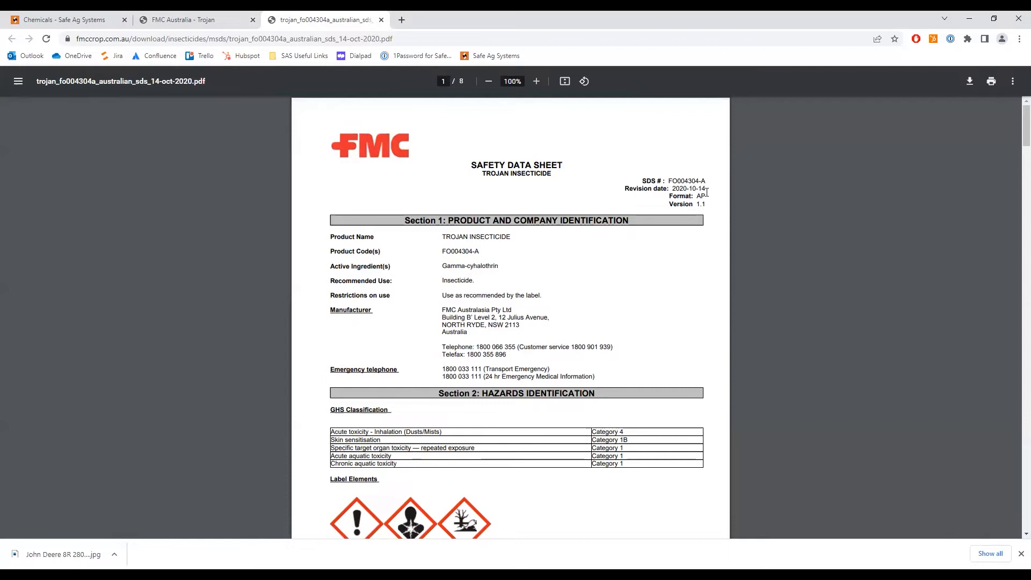
left_click(93, 21)
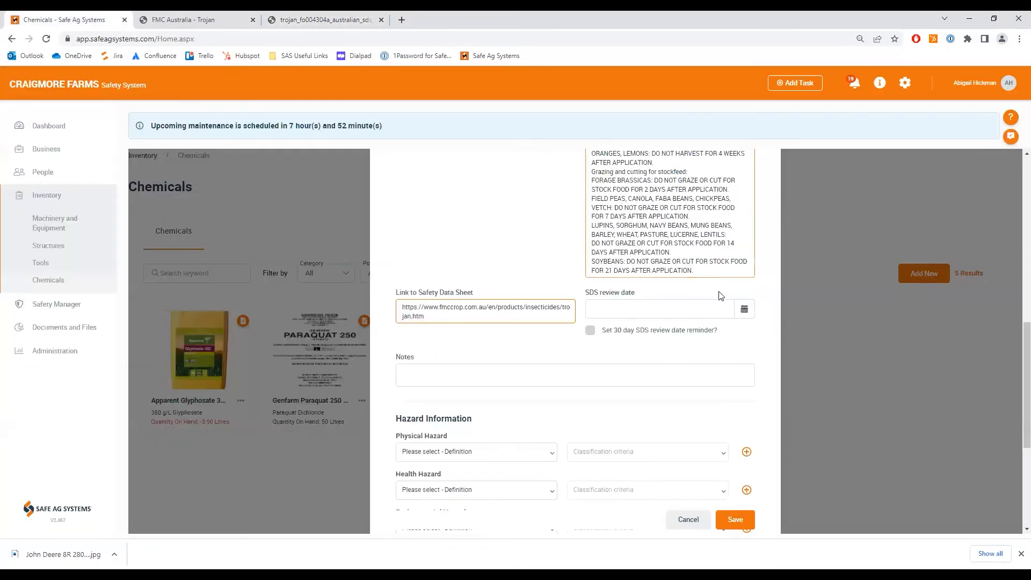
left_click(744, 308)
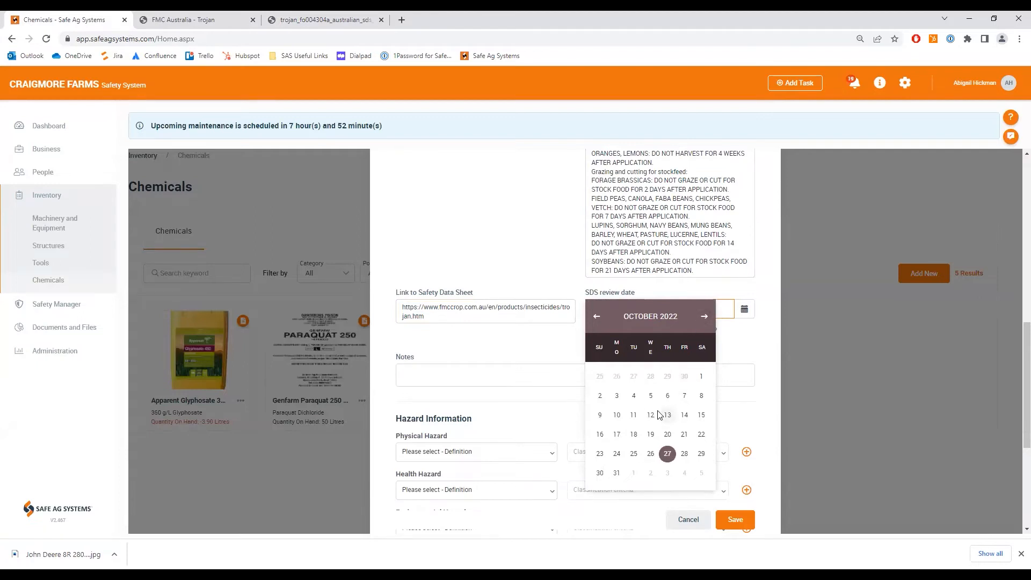
left_click(684, 414)
left_click(635, 308)
key("BackSpace")
type("5")
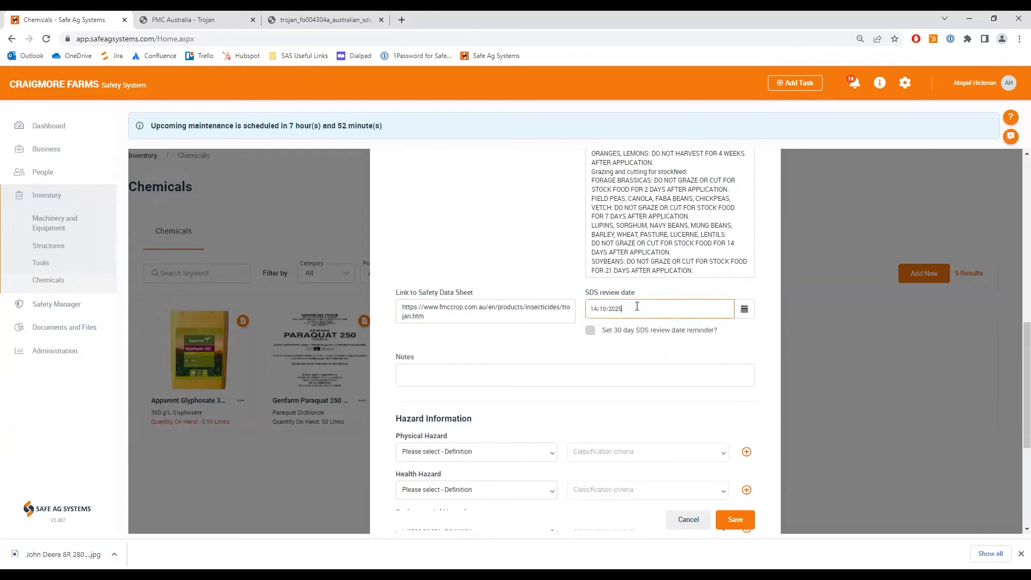
left_click(590, 331)
- Check the GHS classification in the Trojan SDS and set the chemical's health hazard to Acute Toxicity, Category 4
scroll(609, 362, "down", 4)
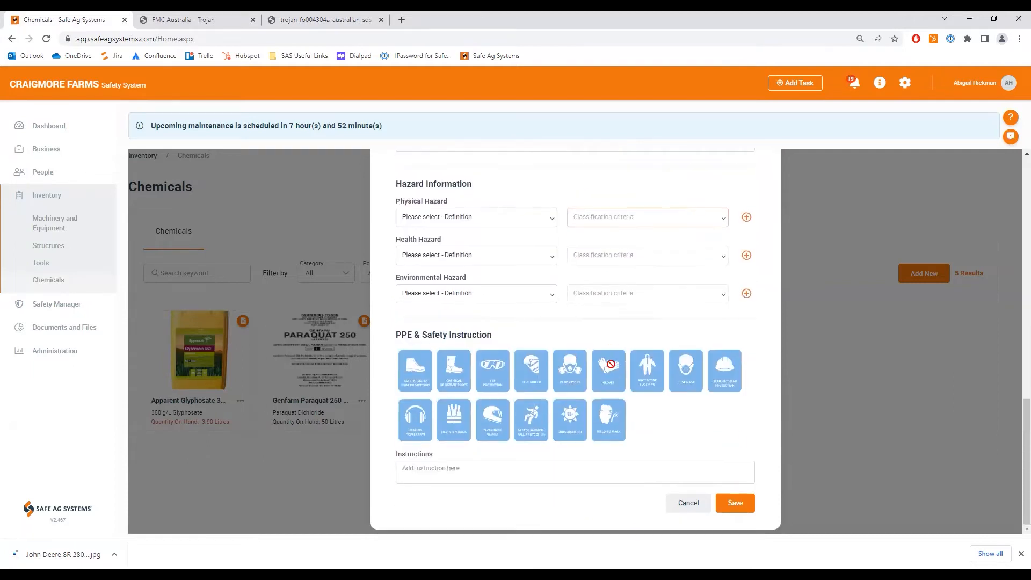
scroll(612, 367, "up", 1)
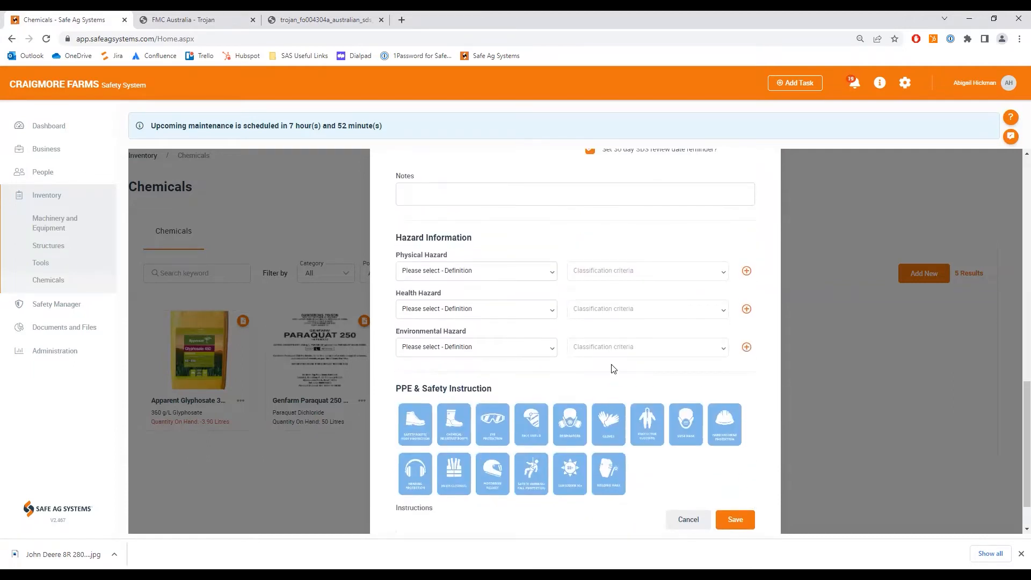
left_click(451, 269)
left_click(302, 21)
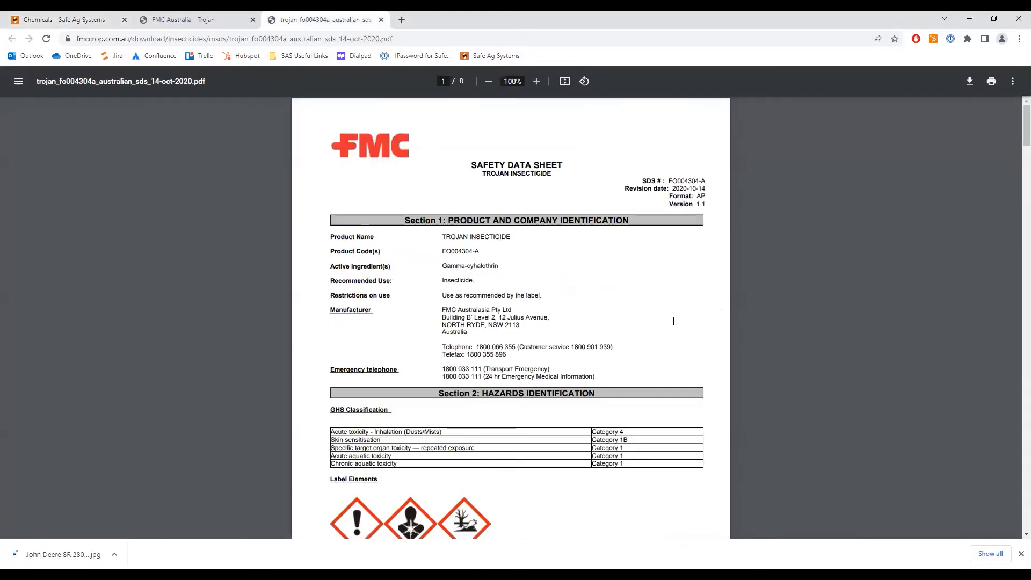
scroll(673, 316, "down", 5)
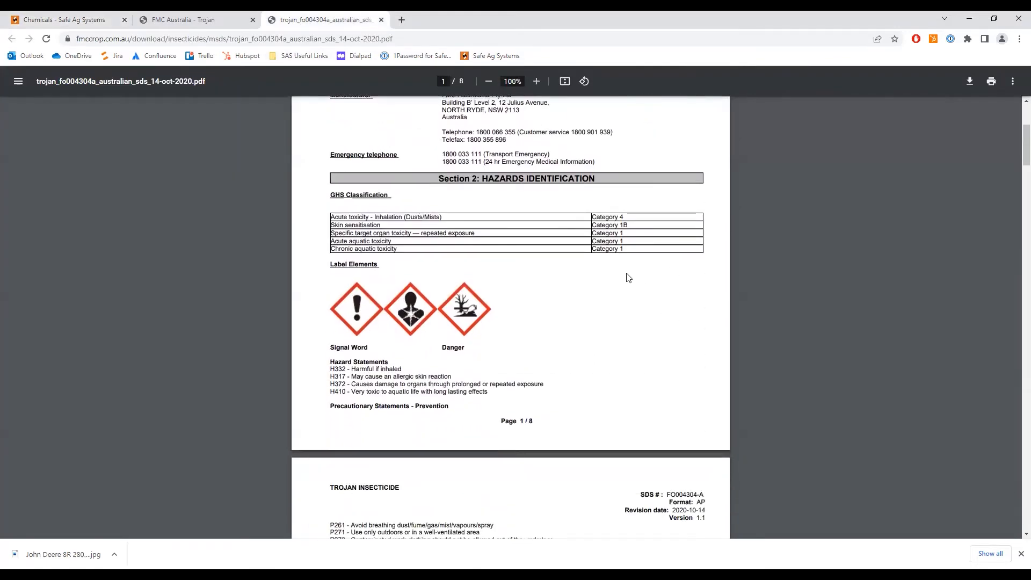
scroll(631, 302, "down", 1)
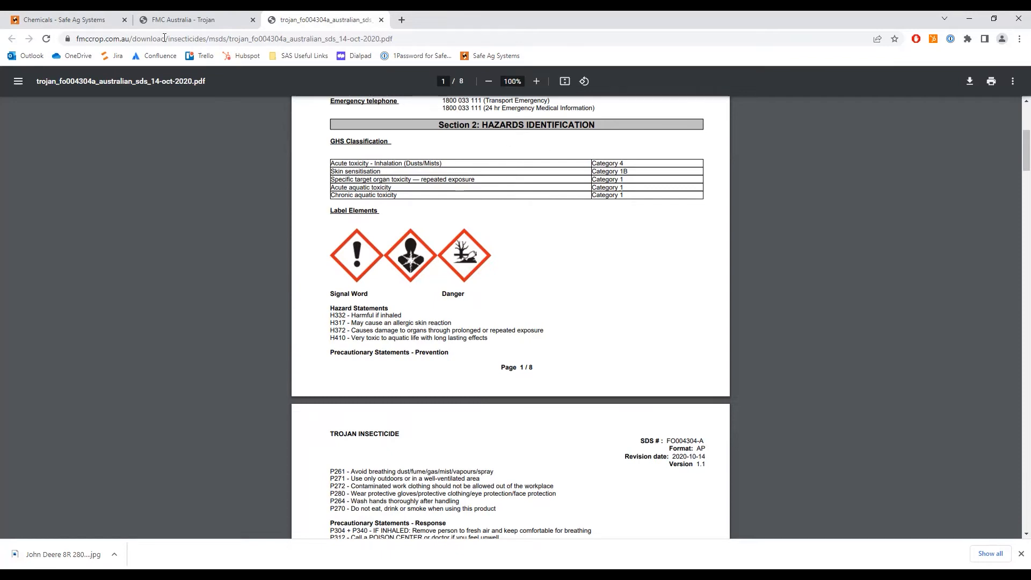
left_click(91, 21)
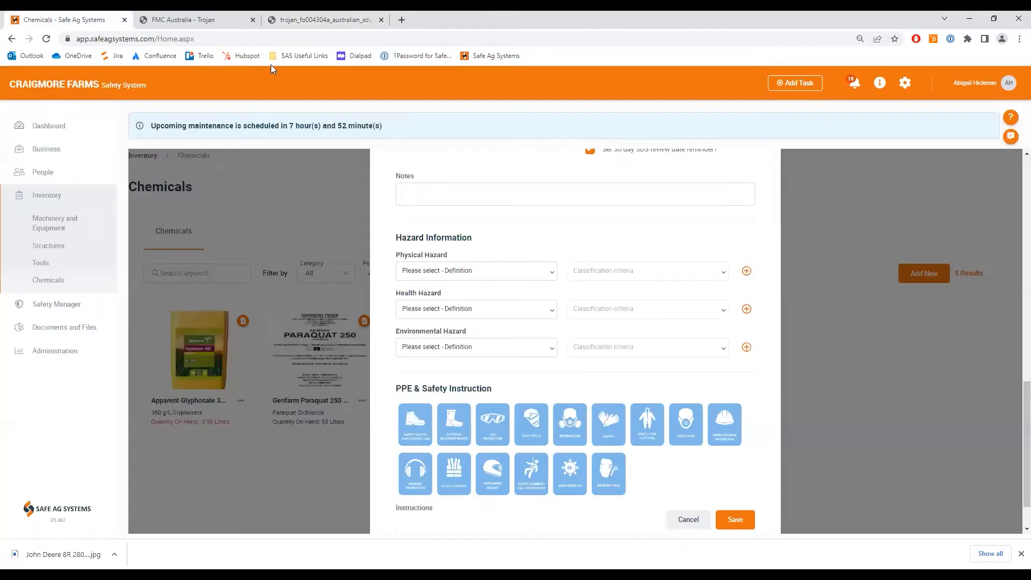
left_click(454, 312)
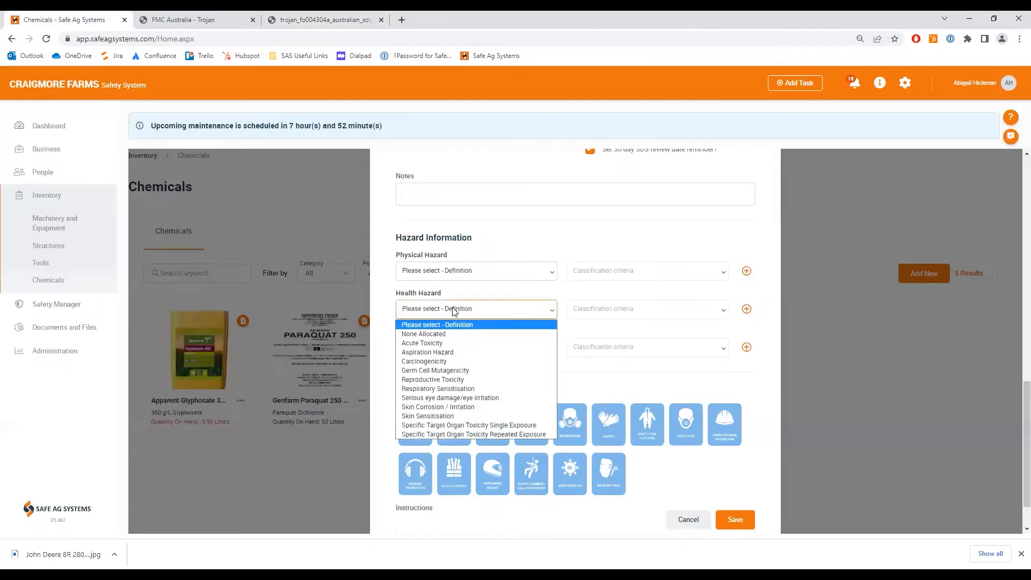
left_click(446, 344)
left_click(661, 314)
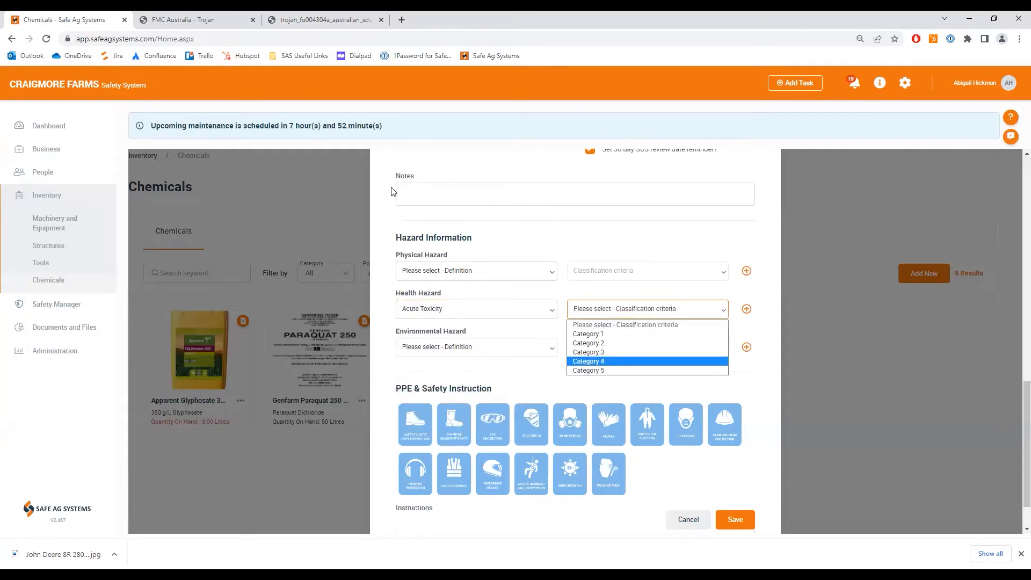
left_click(633, 361)
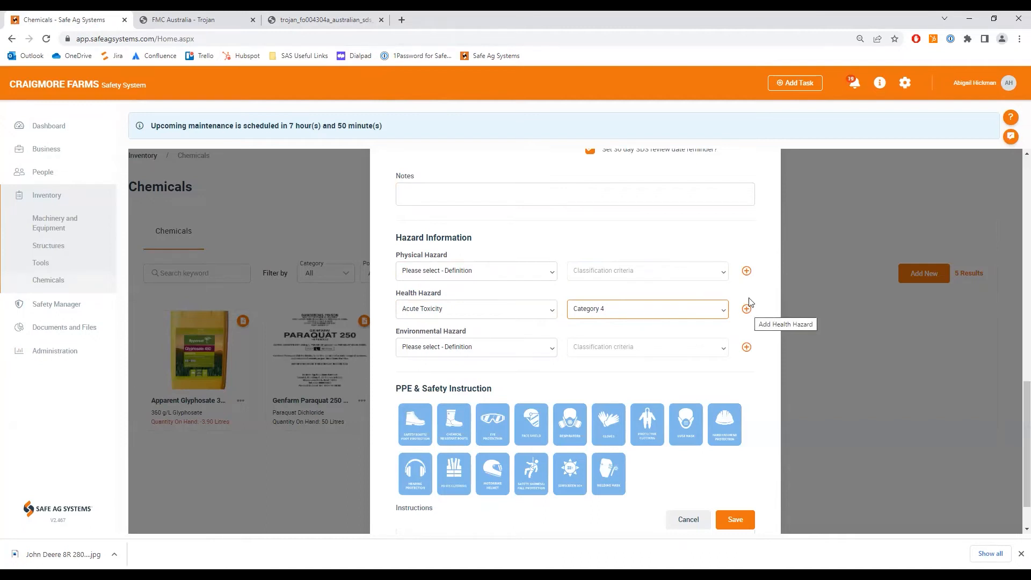
- Check the GHS classification in the Trojan SDS and add a second health hazard of Skin Sensitisation, Category 1 - 1B
left_click(322, 20)
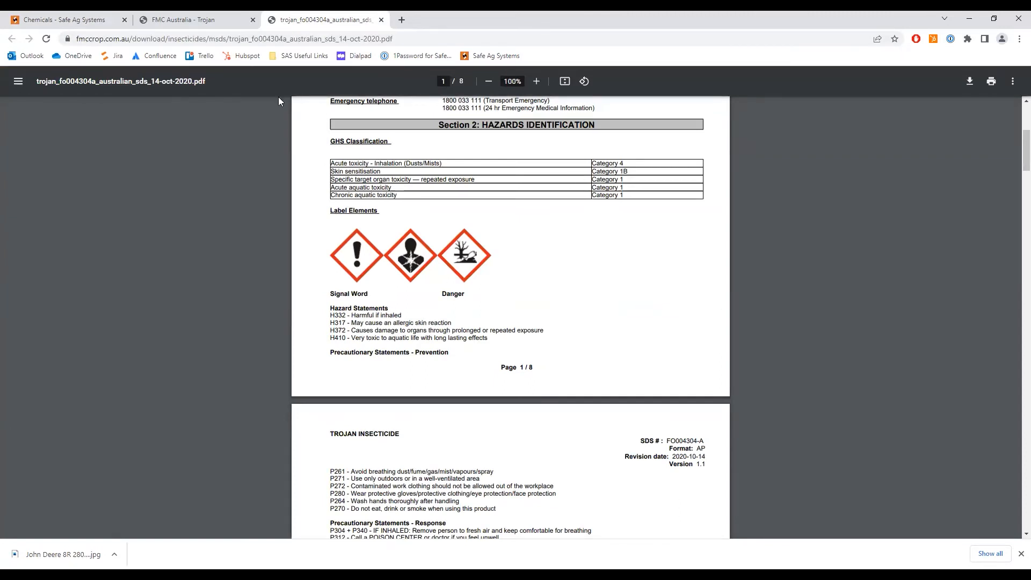
left_click(81, 20)
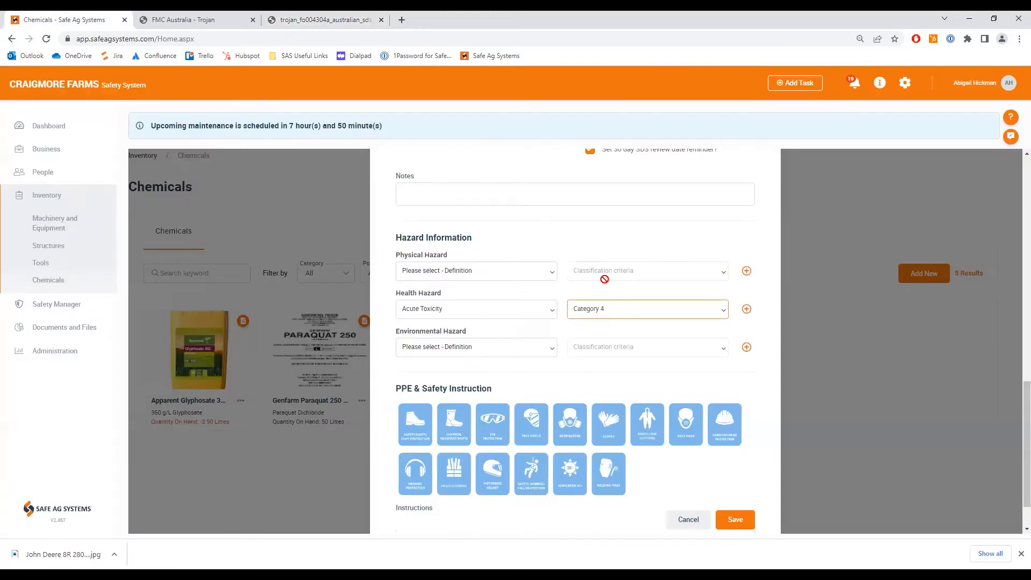
left_click(746, 308)
left_click(483, 347)
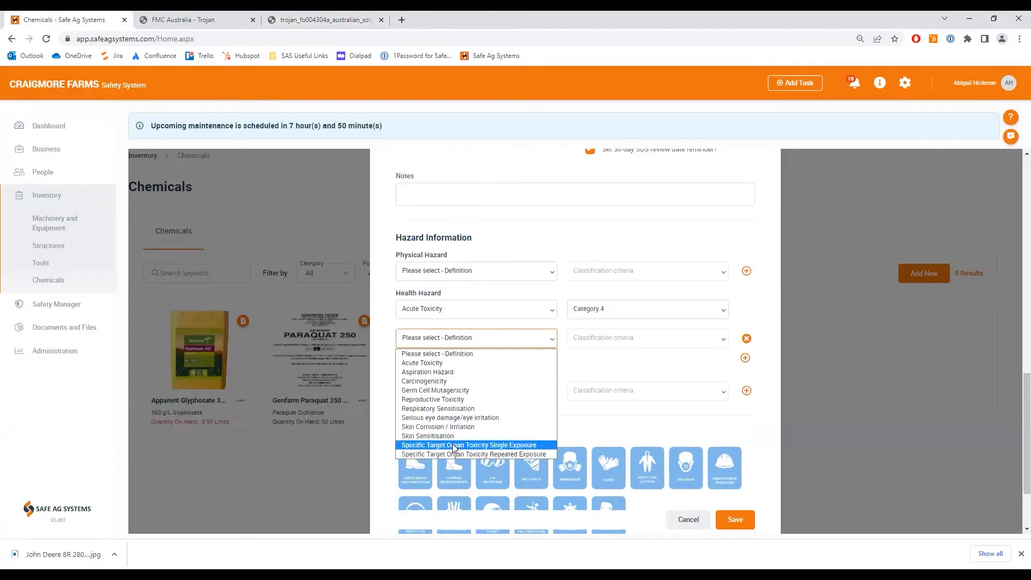
left_click(472, 434)
left_click(633, 337)
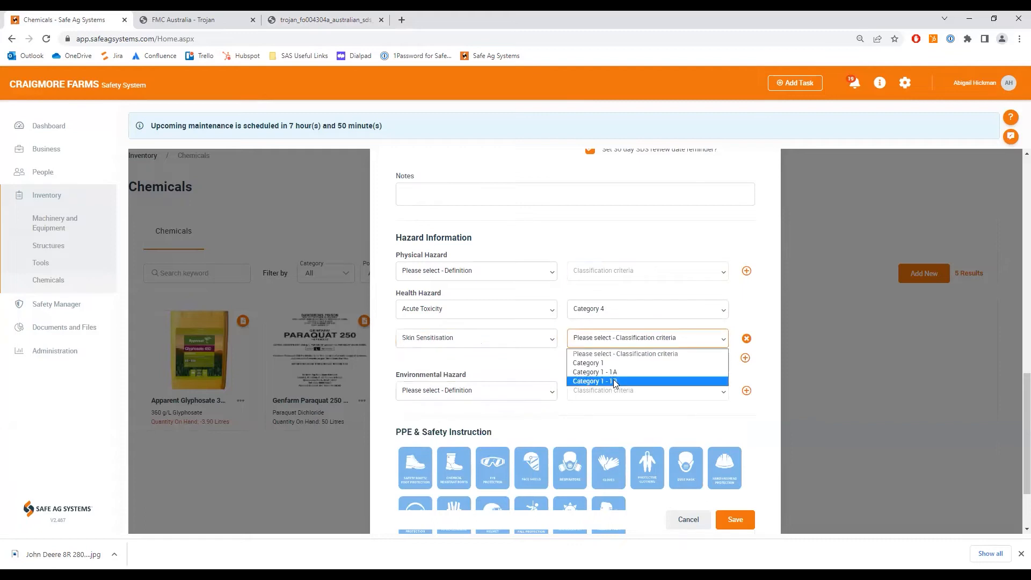
left_click(616, 384)
- Consult the SDS classification again and add a third health hazard of Specific Target Organ Toxicity Repeated Exposure, Category 1
left_click(297, 17)
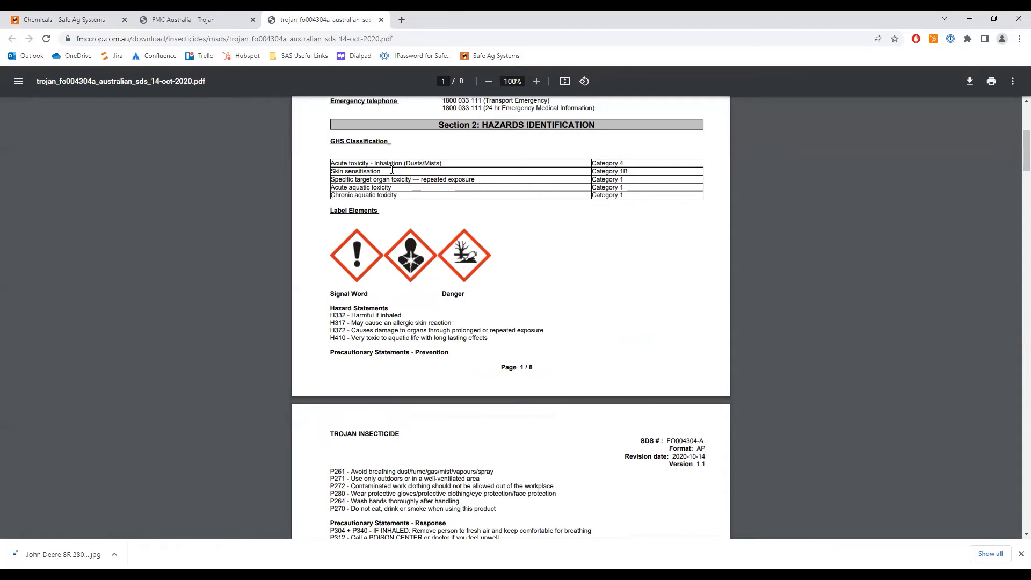
left_click(60, 19)
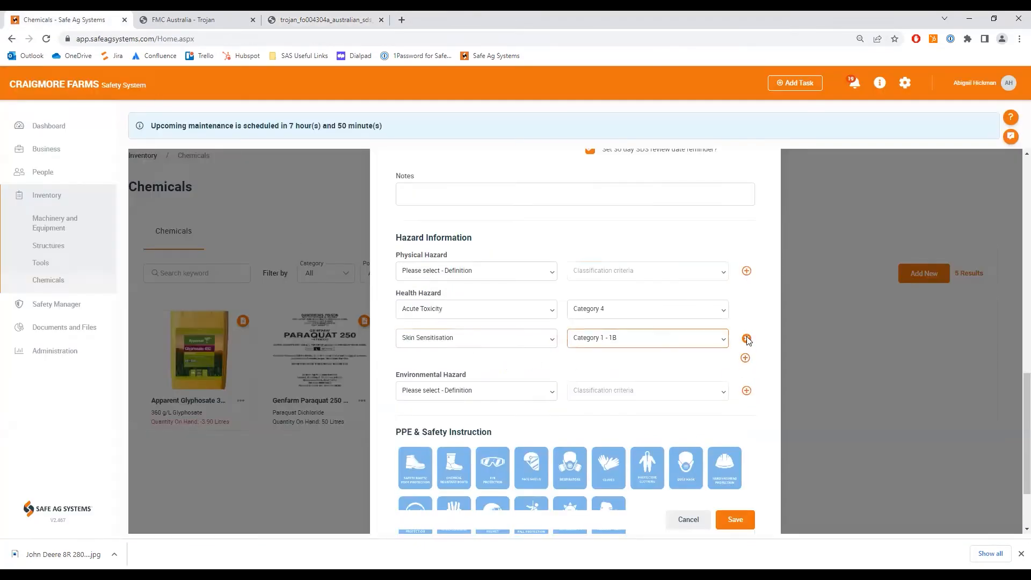
left_click(745, 357)
left_click(499, 366)
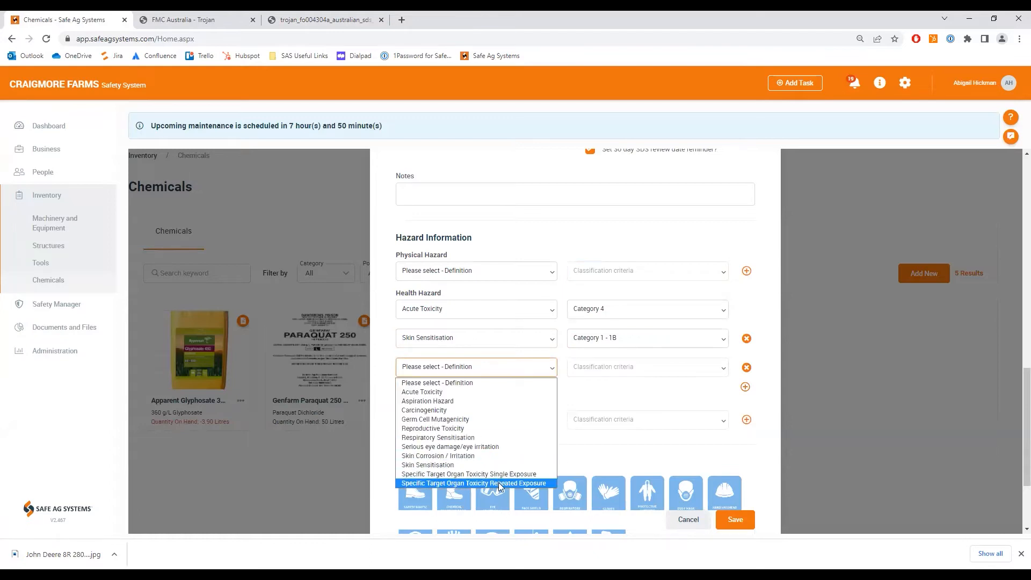
left_click(498, 482)
left_click(647, 367)
left_click(590, 391)
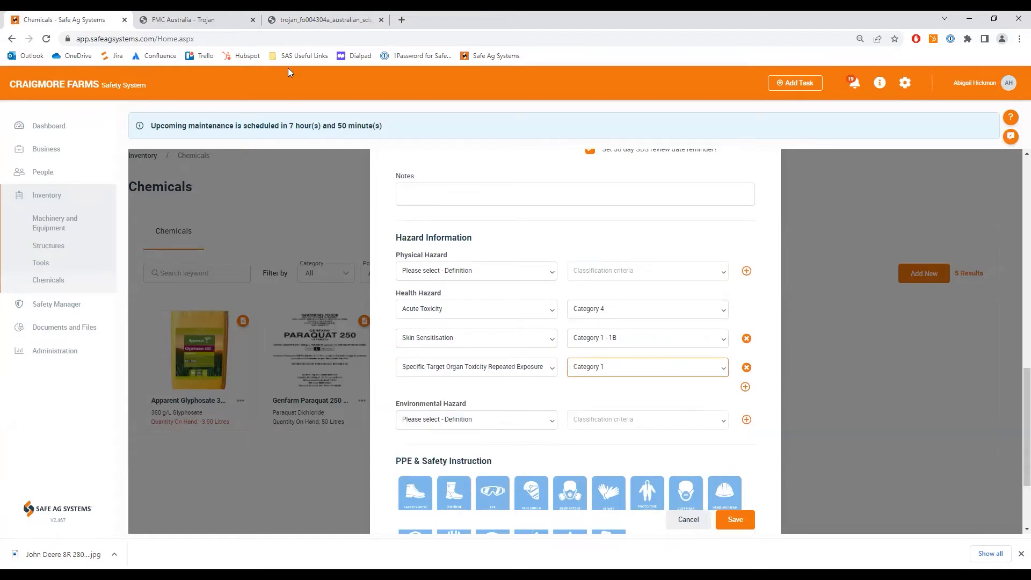
- Check the aquatic toxicity entries in the SDS and set the environmental hazard to Hazardous To Aquatic Environment - Acute, Category 1
left_click(295, 22)
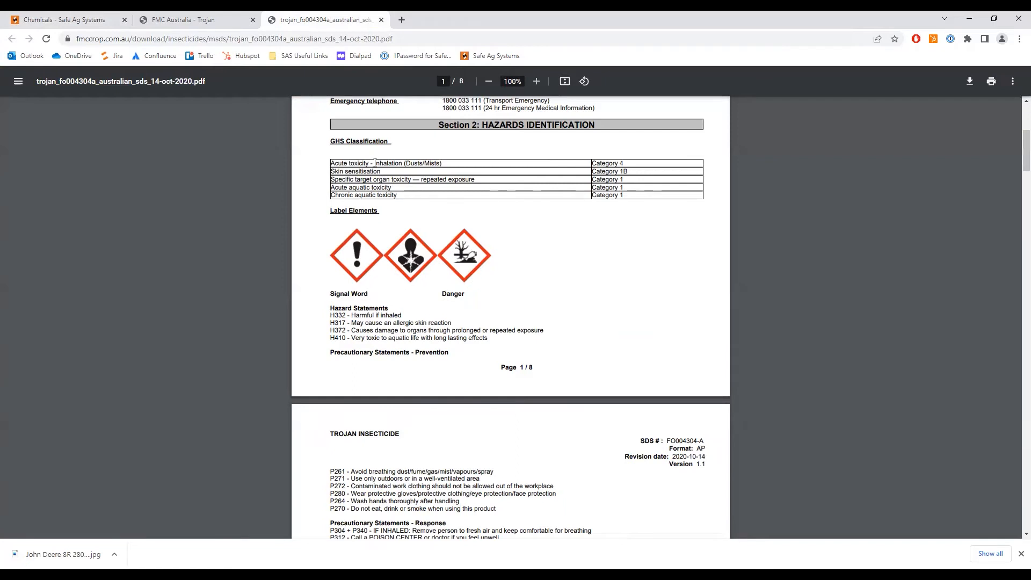
left_click(64, 20)
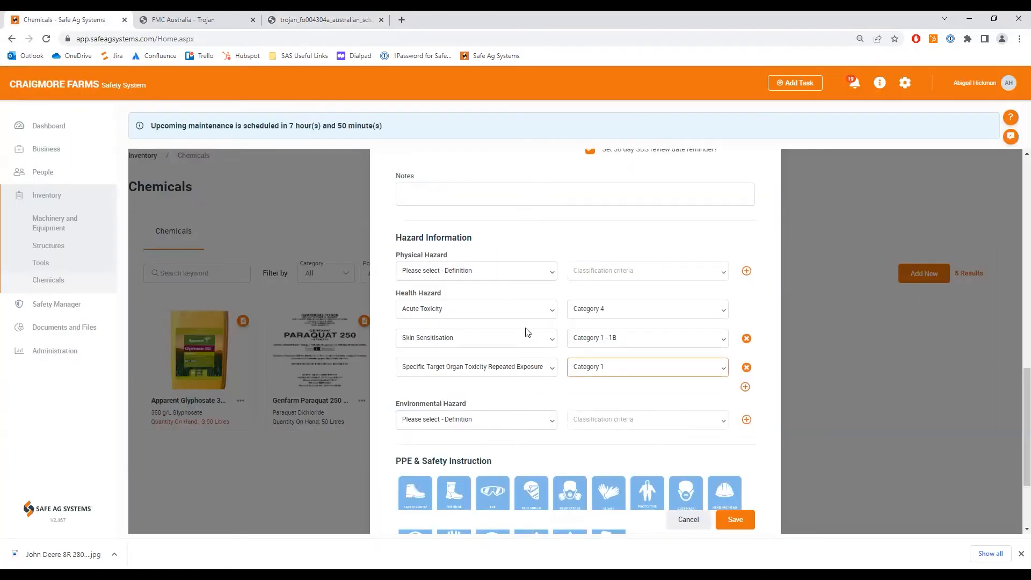
left_click(479, 422)
left_click(488, 457)
left_click(644, 421)
- Recheck the SDS classification and add a second environmental hazard of Hazardous To Aquatic Environment - Chronic, Category 1
left_click(350, 20)
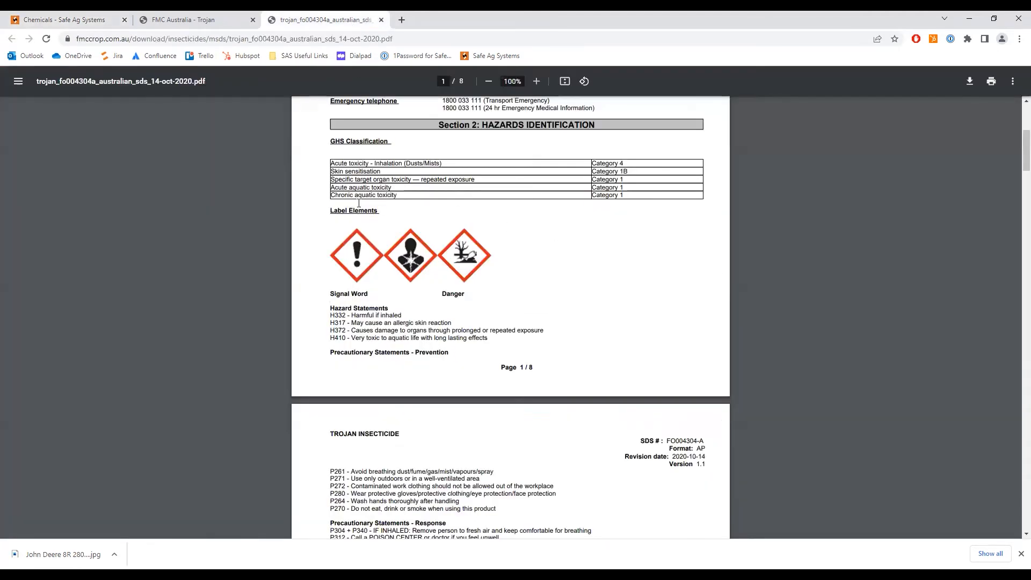
left_click(72, 20)
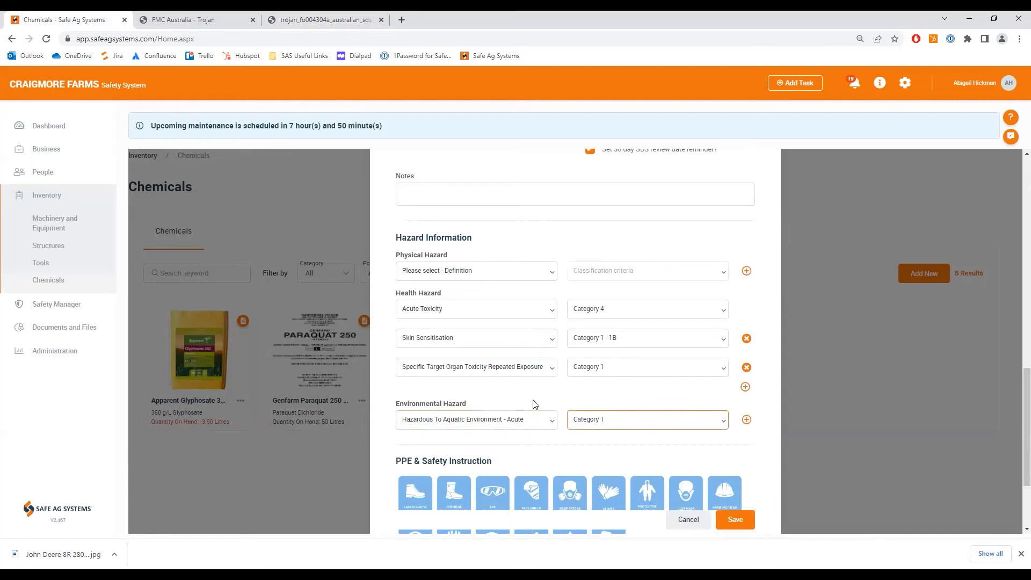
left_click(747, 420)
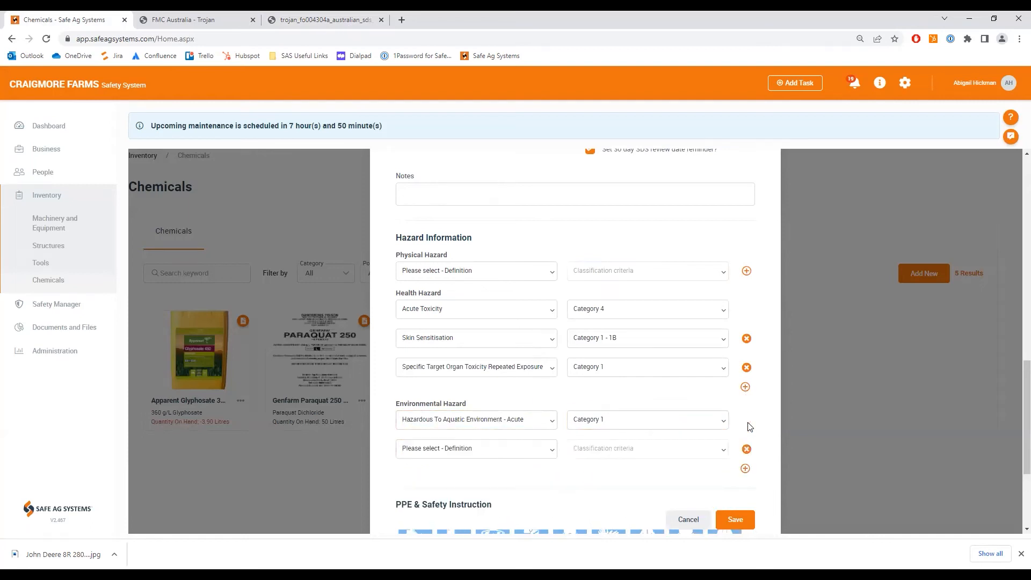
scroll(649, 462, "down", 3)
left_click(547, 291)
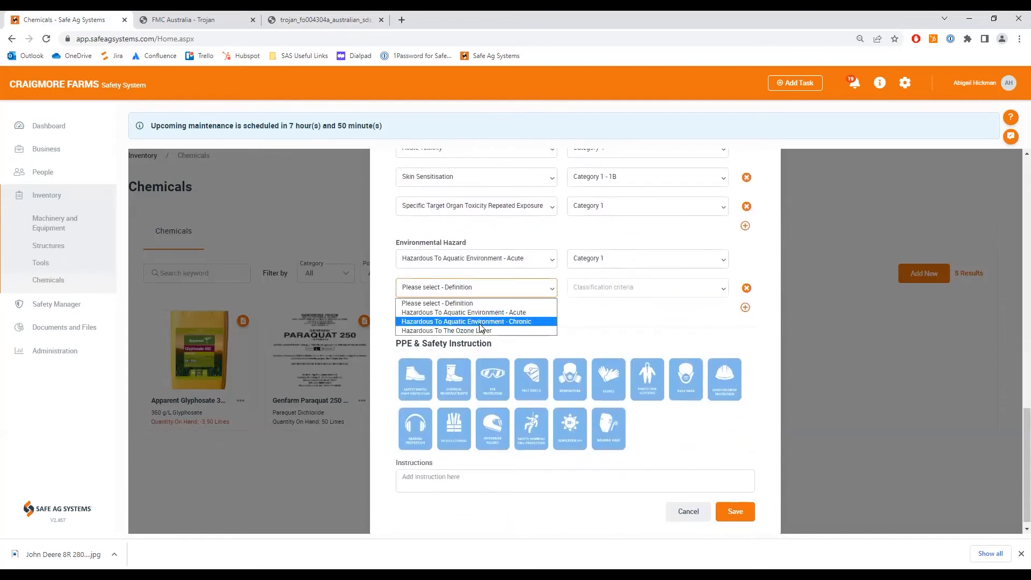
left_click(479, 324)
left_click(626, 292)
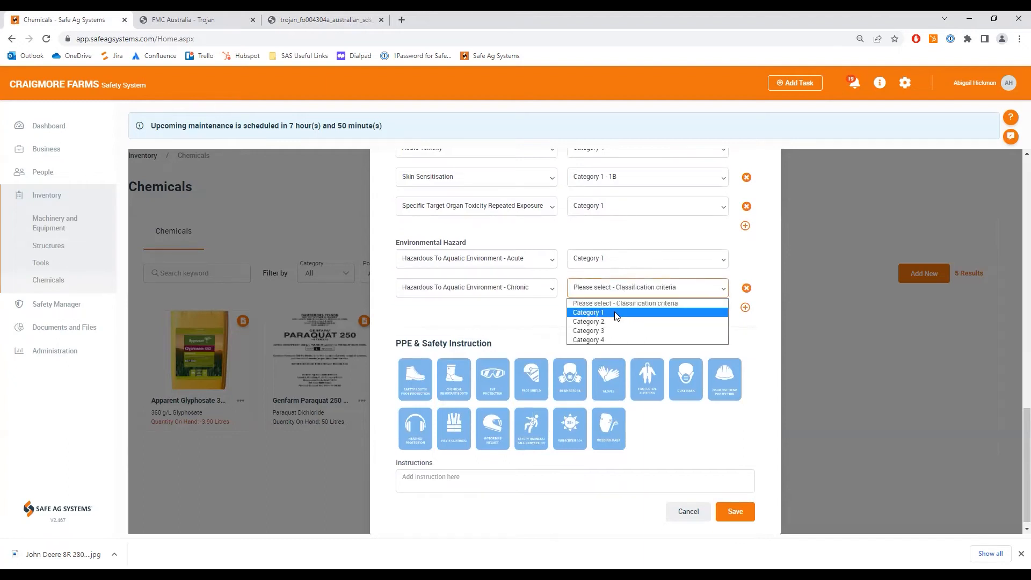
left_click(616, 313)
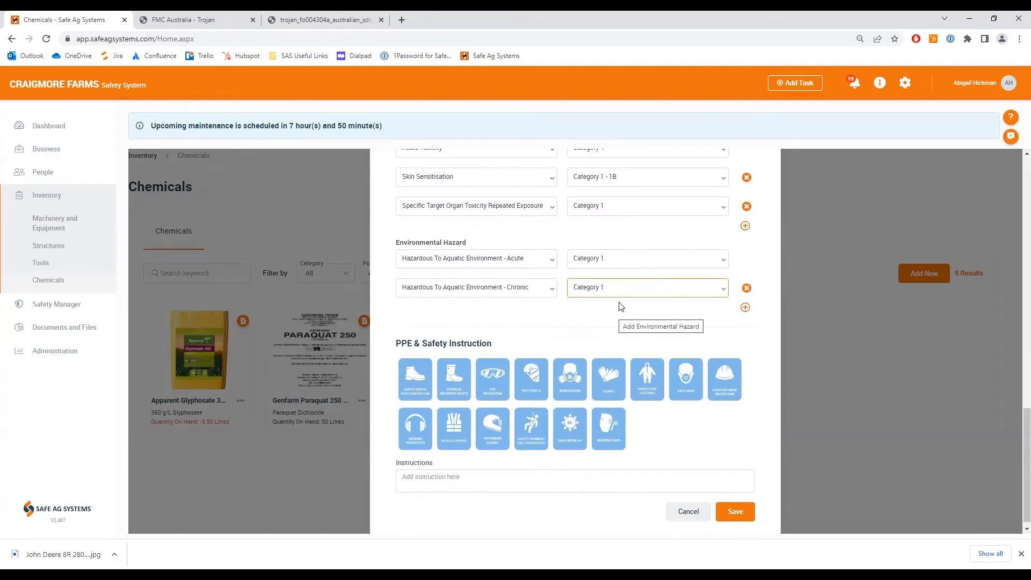
- Following the SDS personal protection section, select chemical resistant boots, eye protection, respirator, gloves and protective clothing as PPE, and save the chemical
left_click(319, 20)
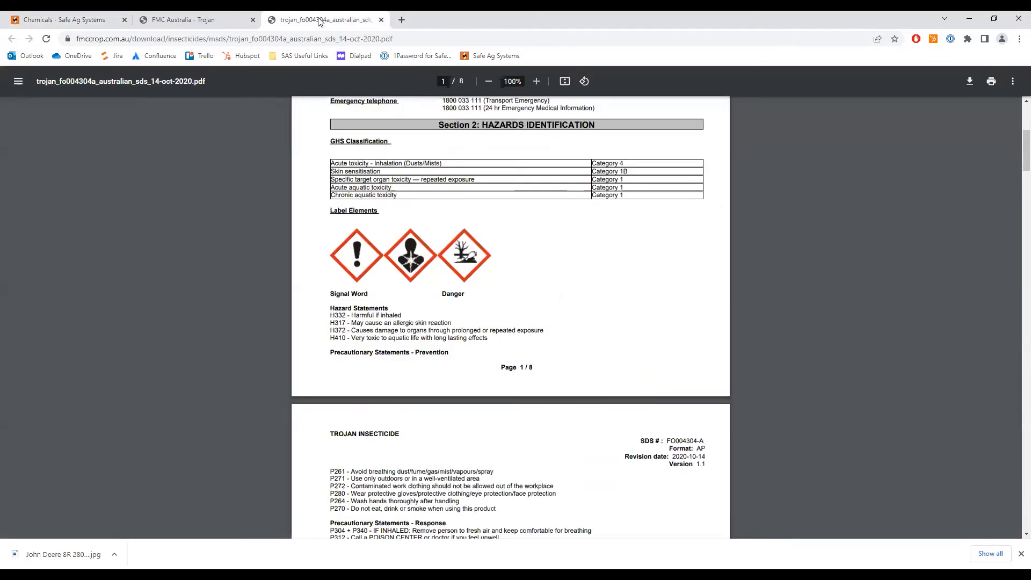
left_click(67, 22)
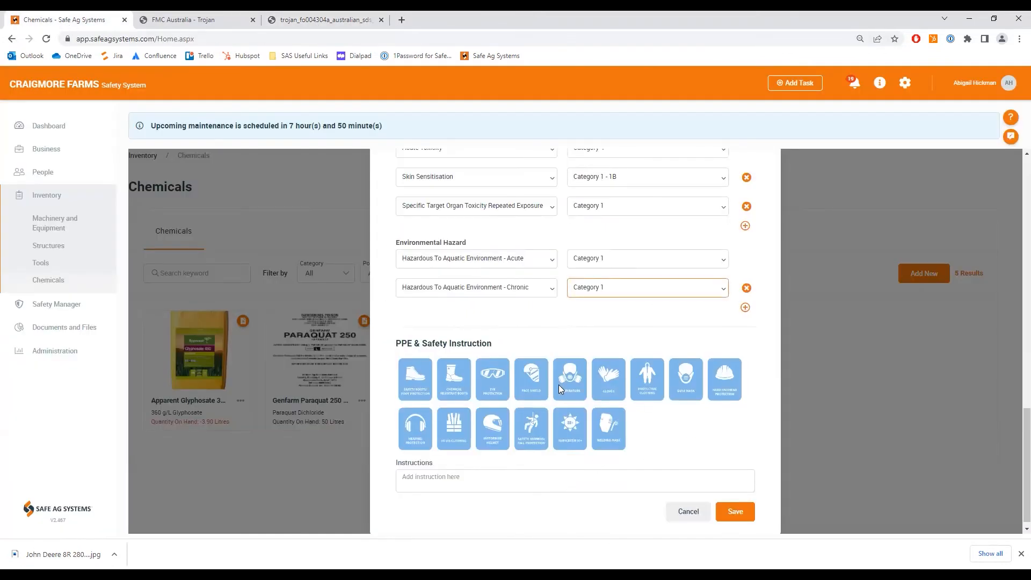
left_click(322, 20)
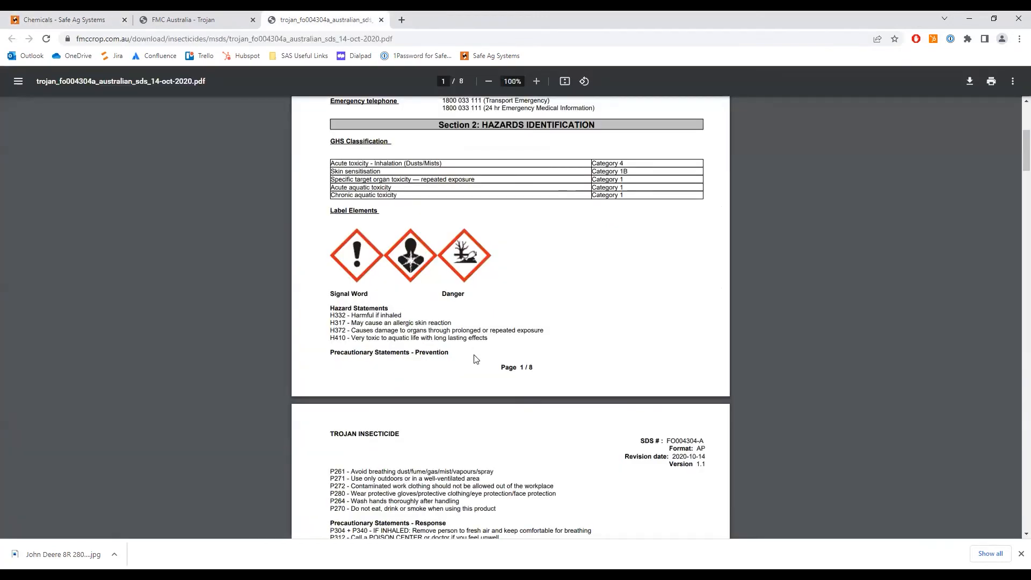
scroll(476, 357, "down", 3)
scroll(482, 339, "down", 10)
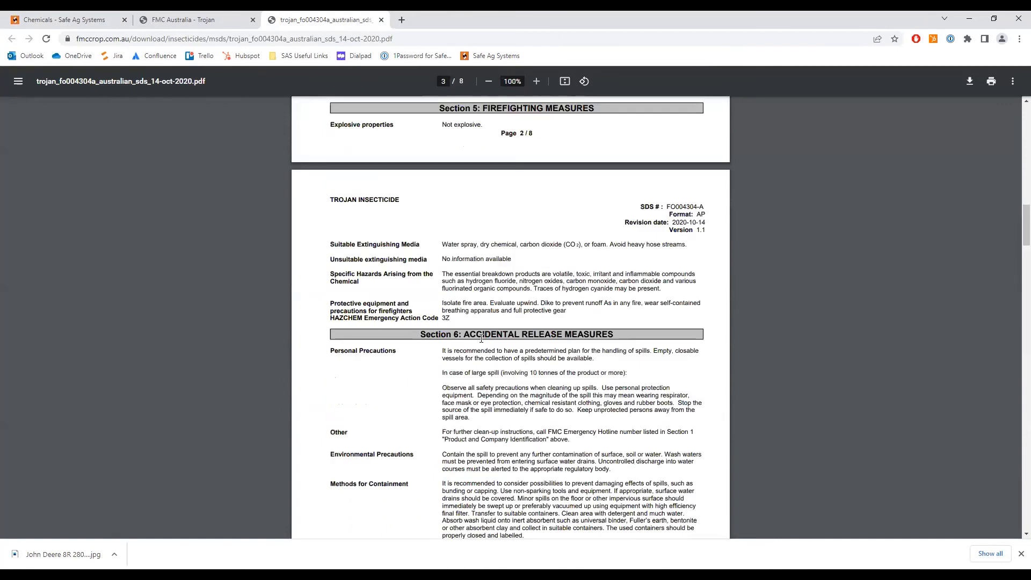
scroll(481, 339, "down", 7)
scroll(481, 338, "down", 4)
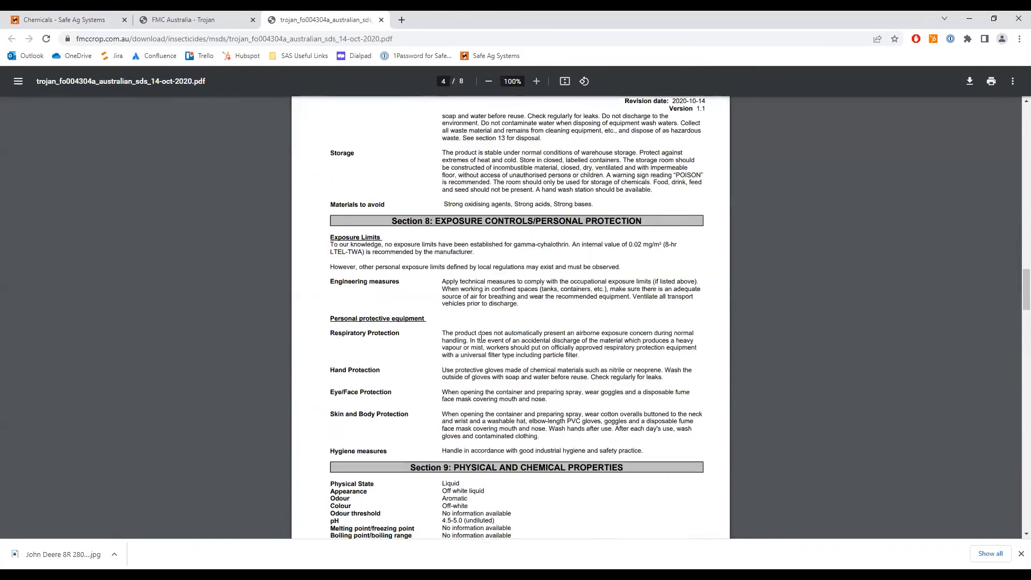
scroll(482, 338, "down", 1)
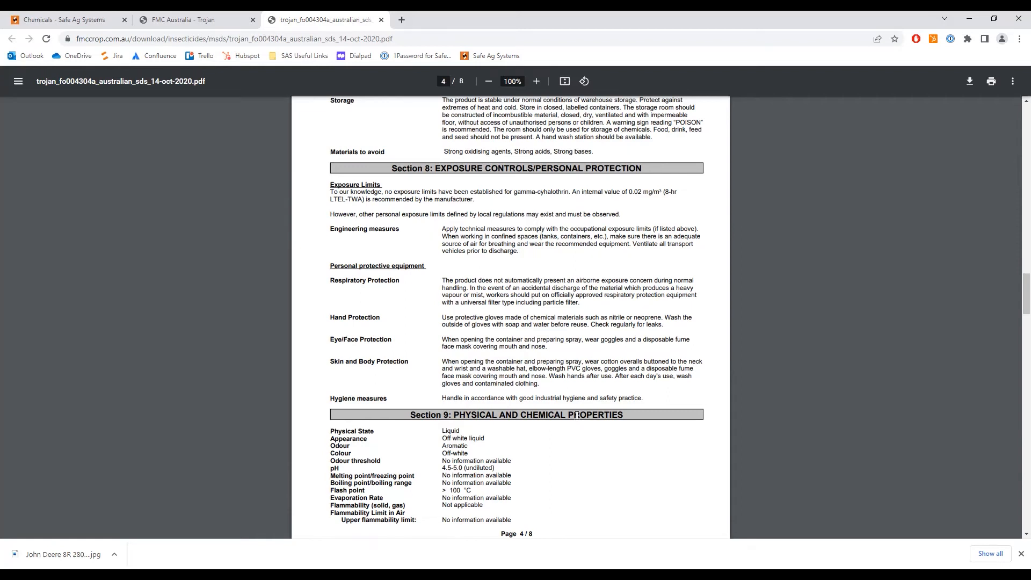
left_click(85, 20)
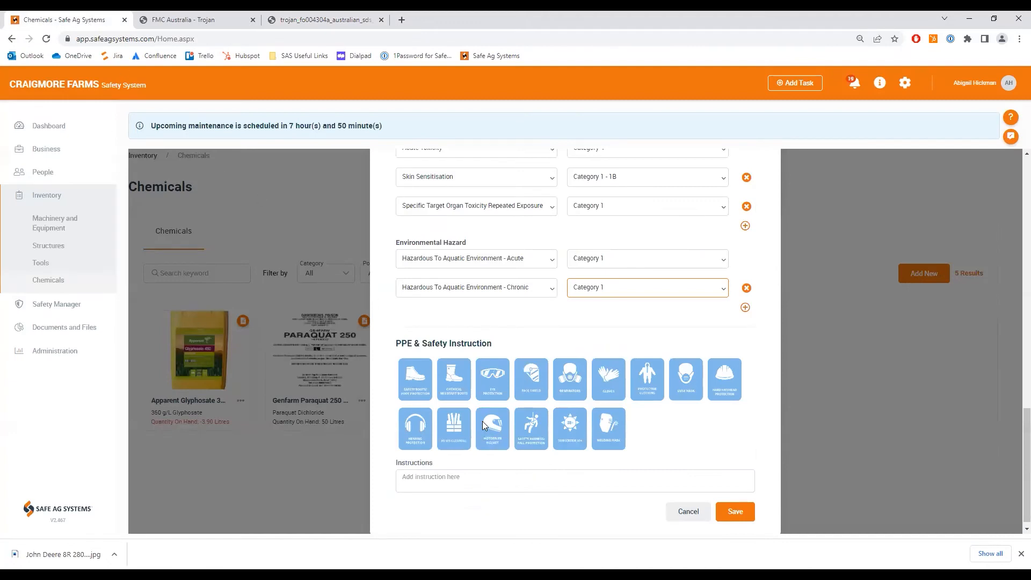
left_click(604, 380)
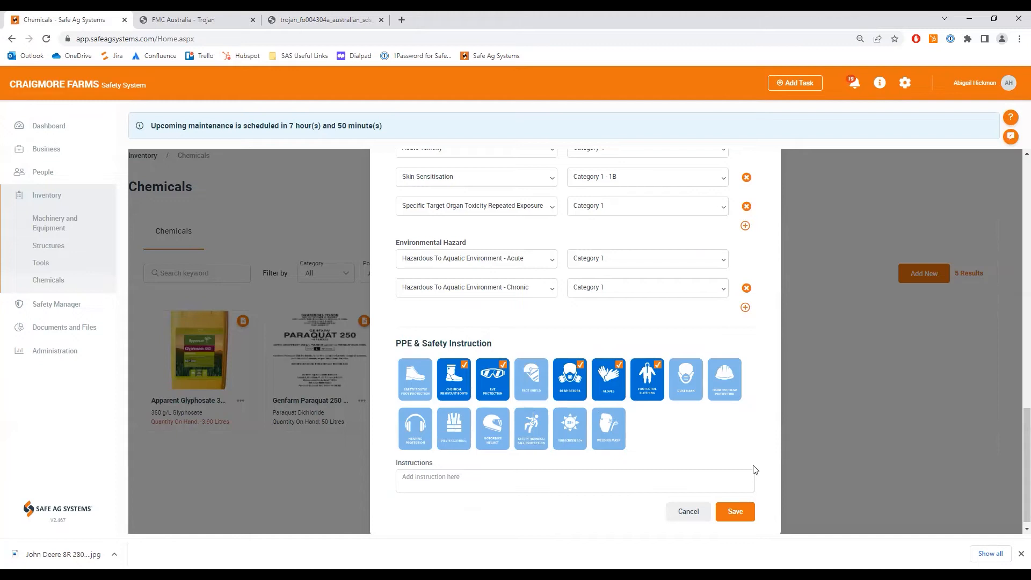
left_click(726, 508)
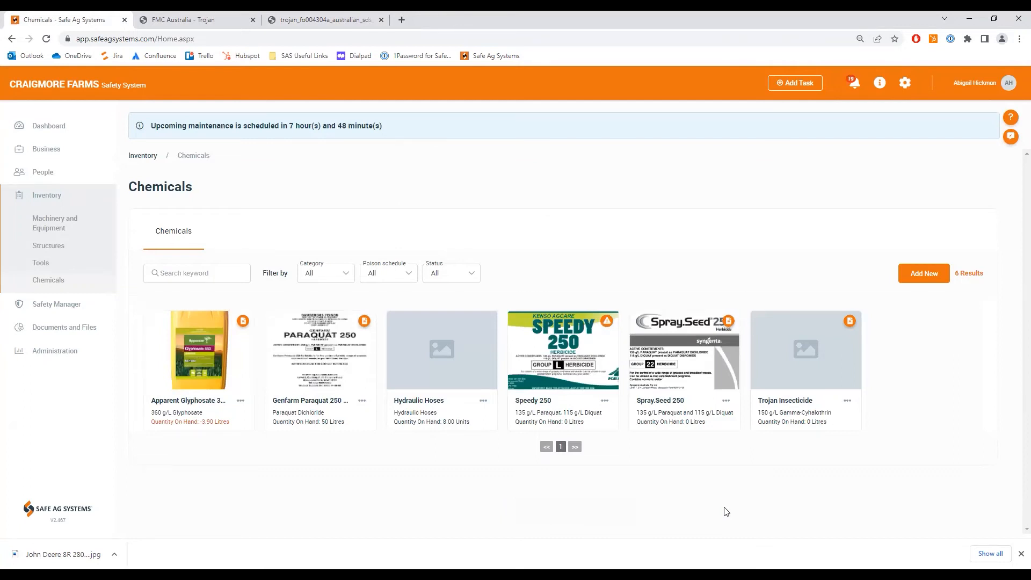
- Open the Trojan Insecticide record for editing and review its details, withholding period, hazards and PPE selections
left_click(843, 401)
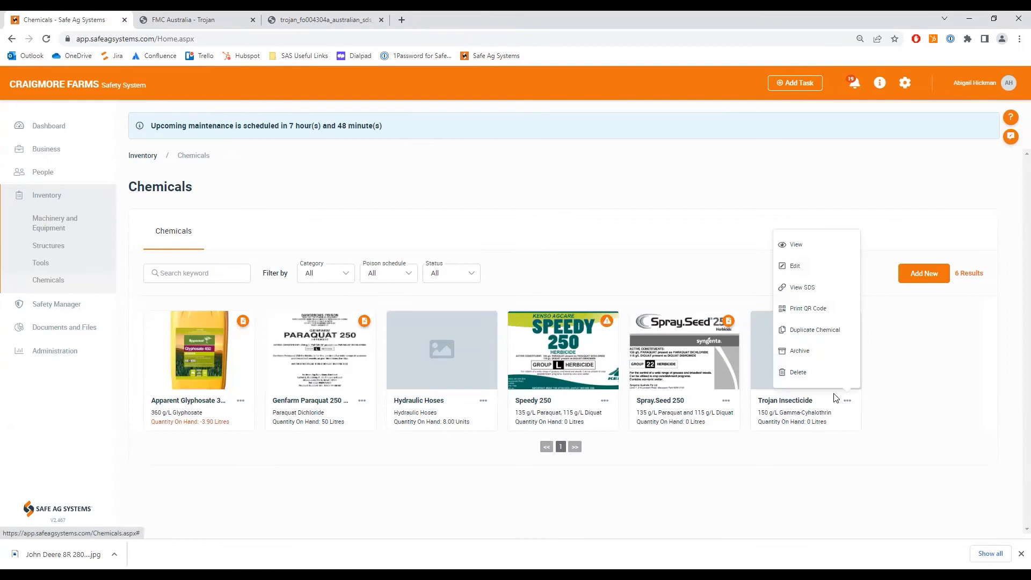
left_click(795, 265)
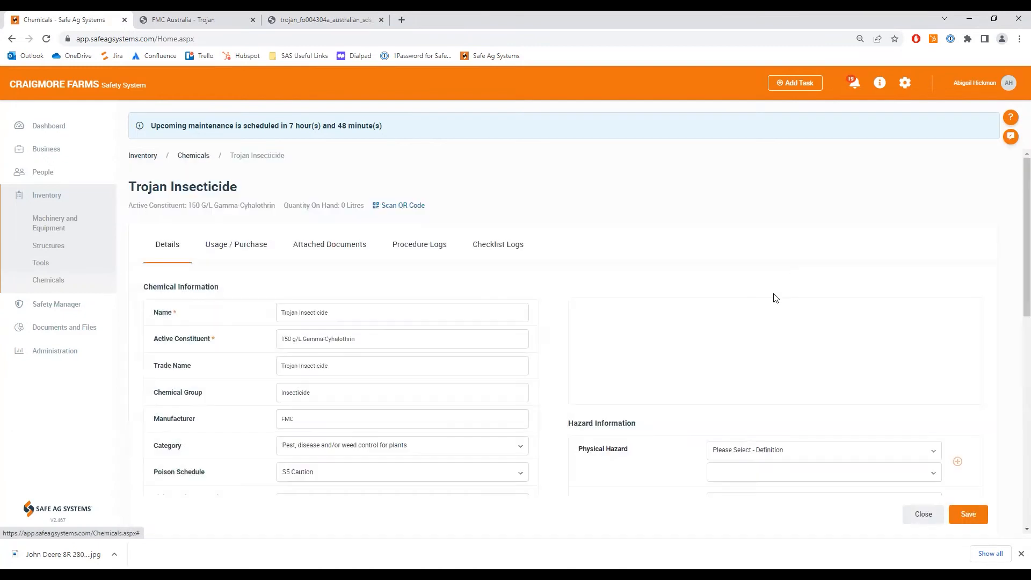
scroll(603, 485, "down", 4)
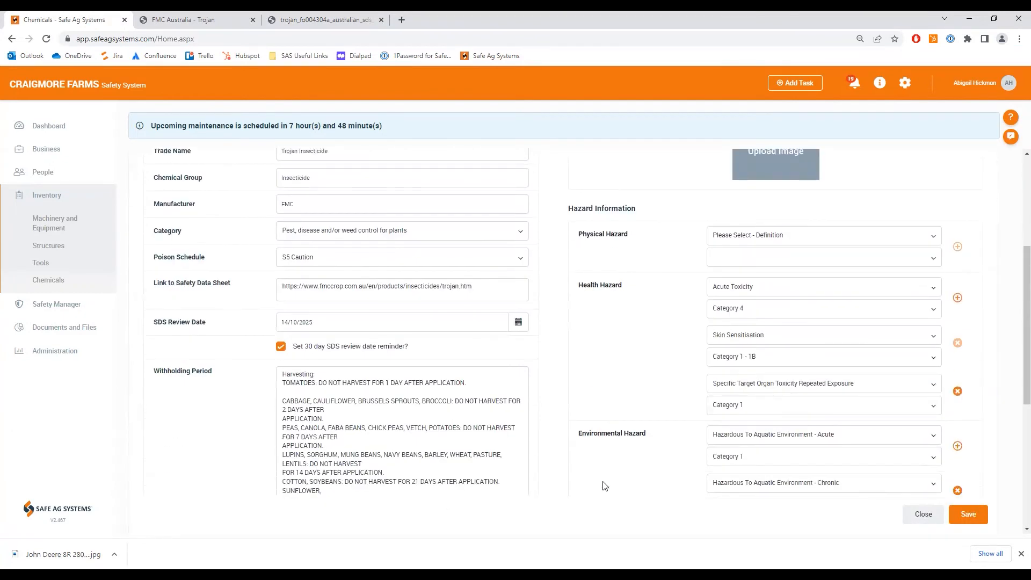
scroll(602, 485, "down", 5)
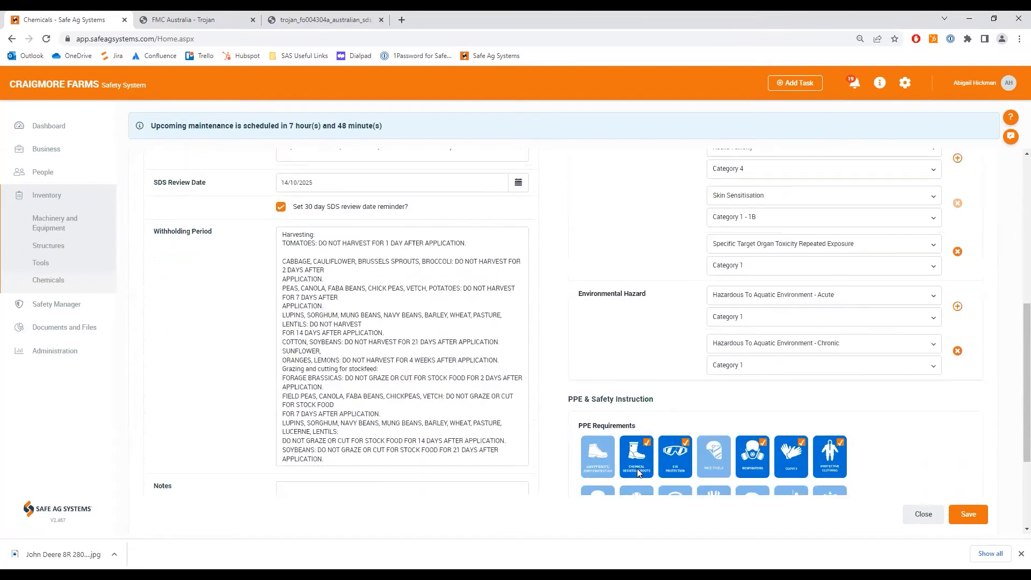
scroll(638, 469, "up", 10)
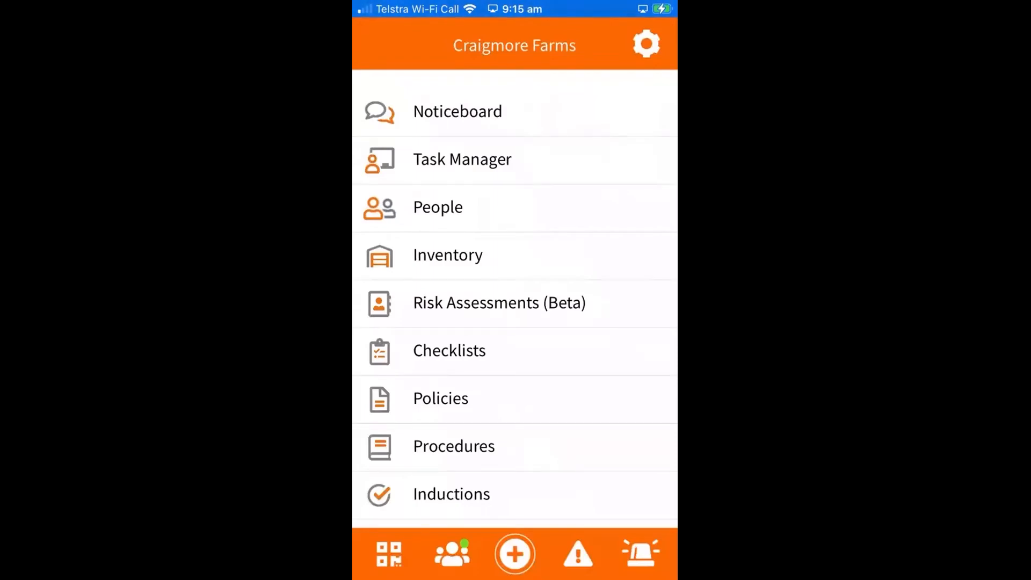
- Open the Trojan Insecticide chemical from the inventory for editing
left_click(448, 256)
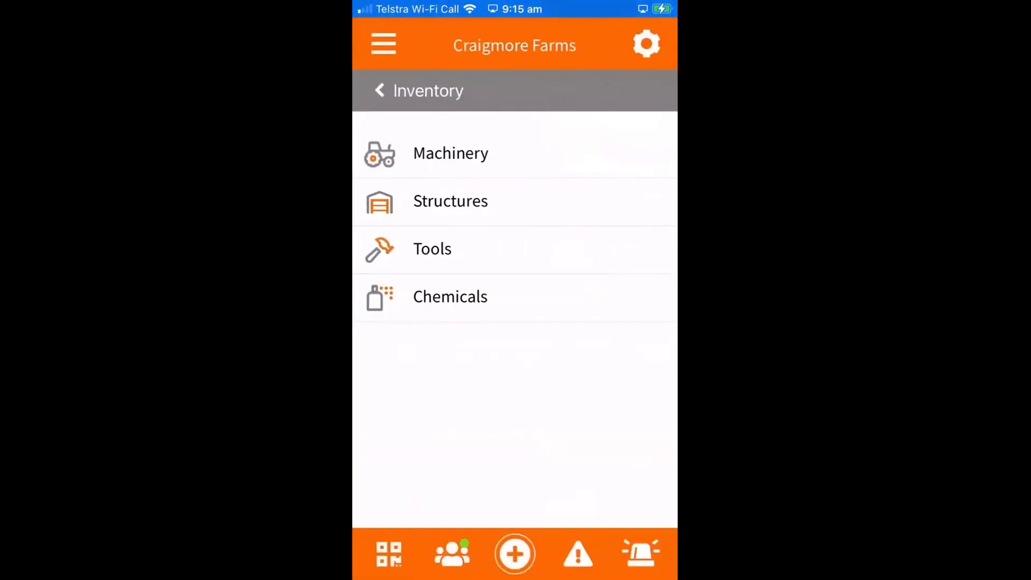
left_click(450, 296)
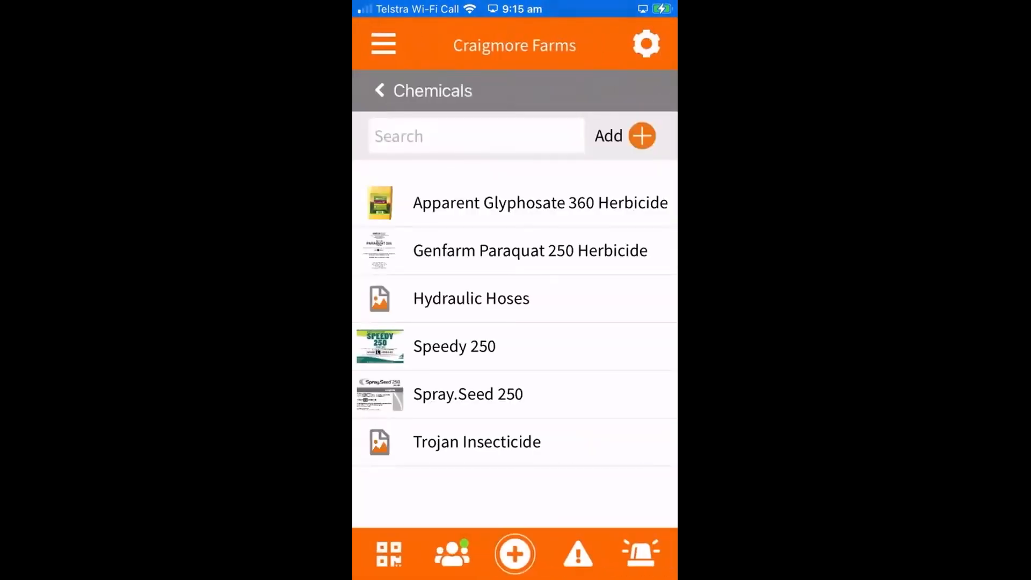
left_click(476, 441)
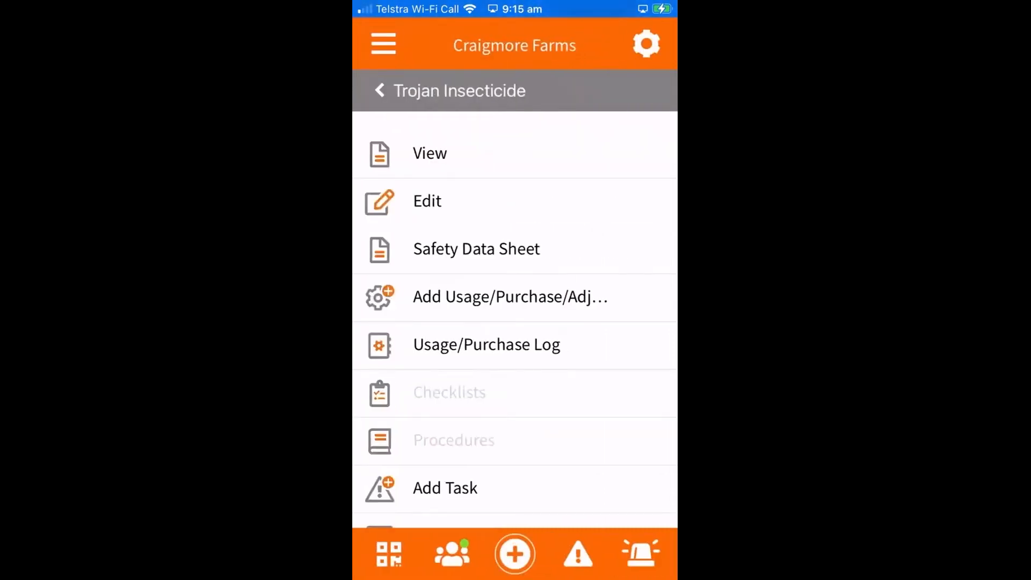
left_click(427, 201)
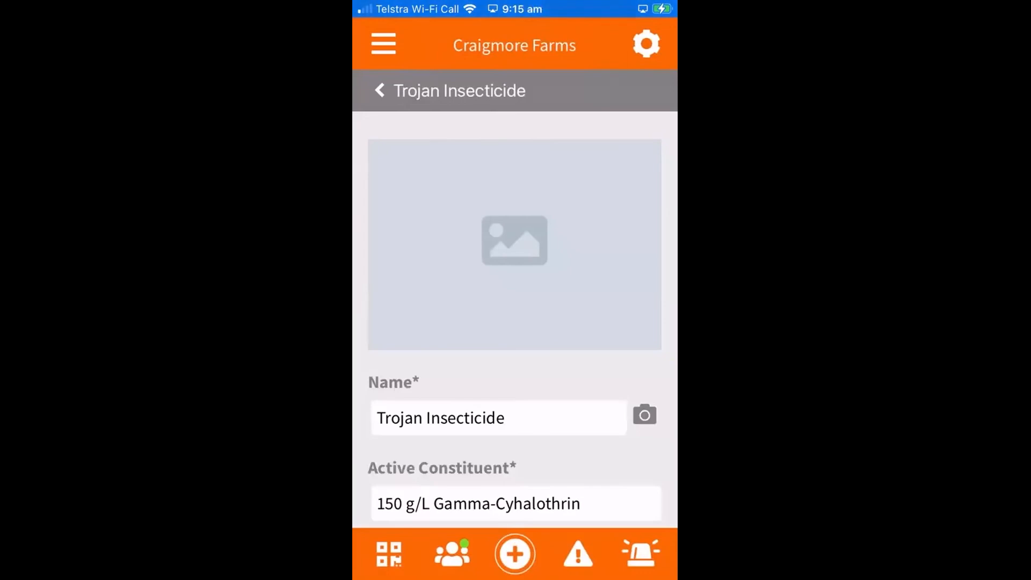
- Take a new photo of the Trojan label, use it as the chemical's image and save the record
left_click(644, 414)
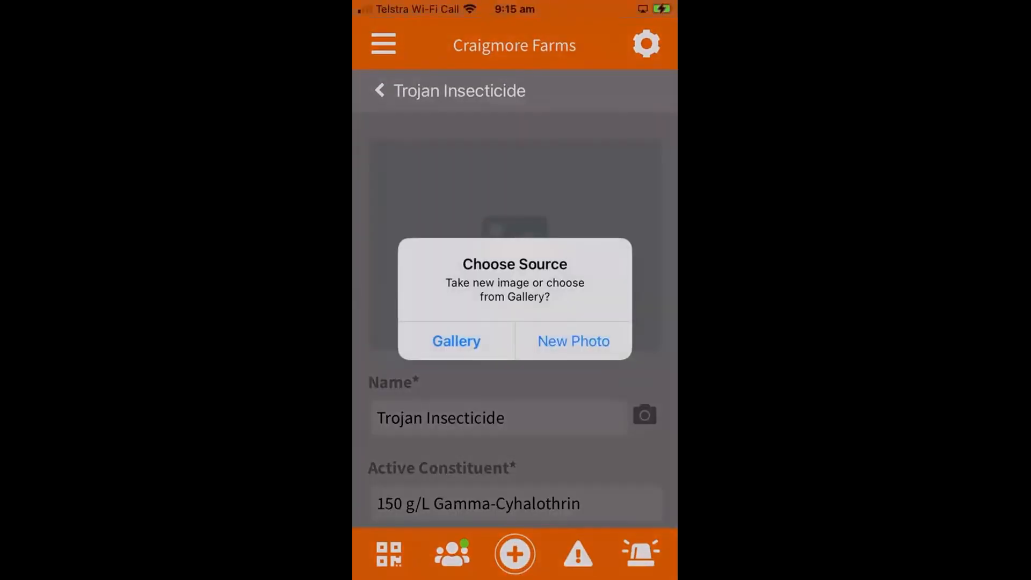
left_click(574, 341)
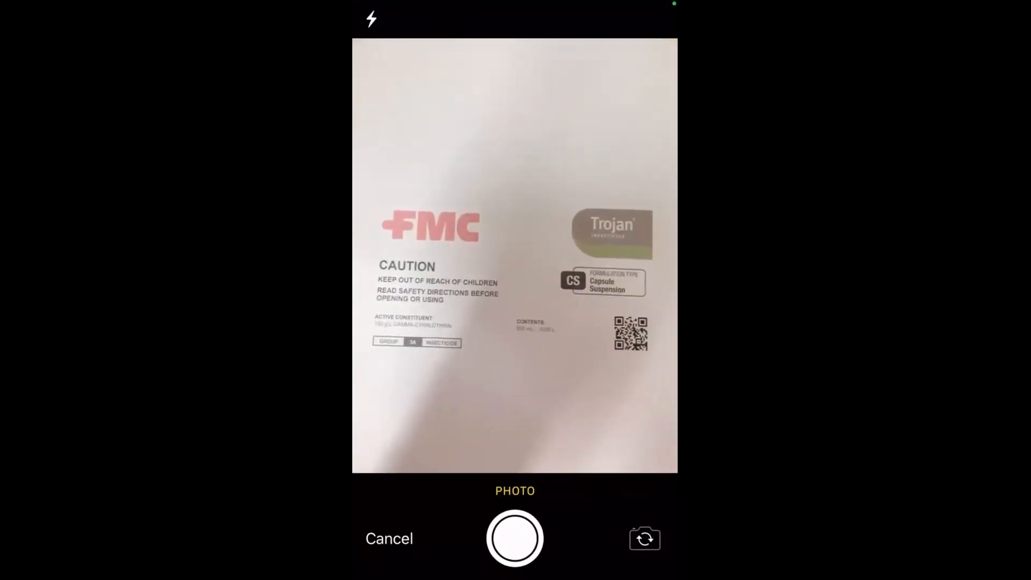
left_click(514, 537)
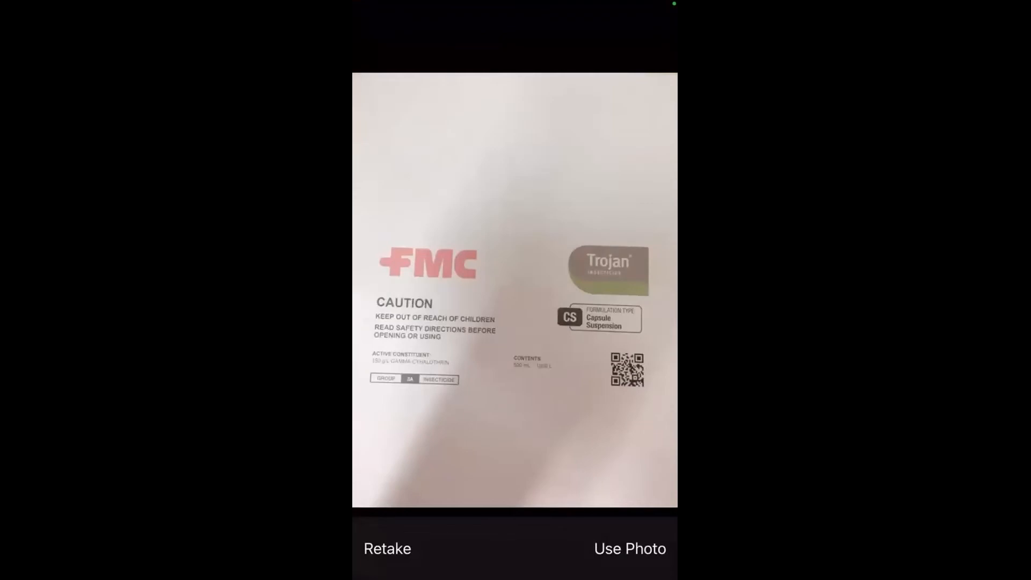
left_click(629, 549)
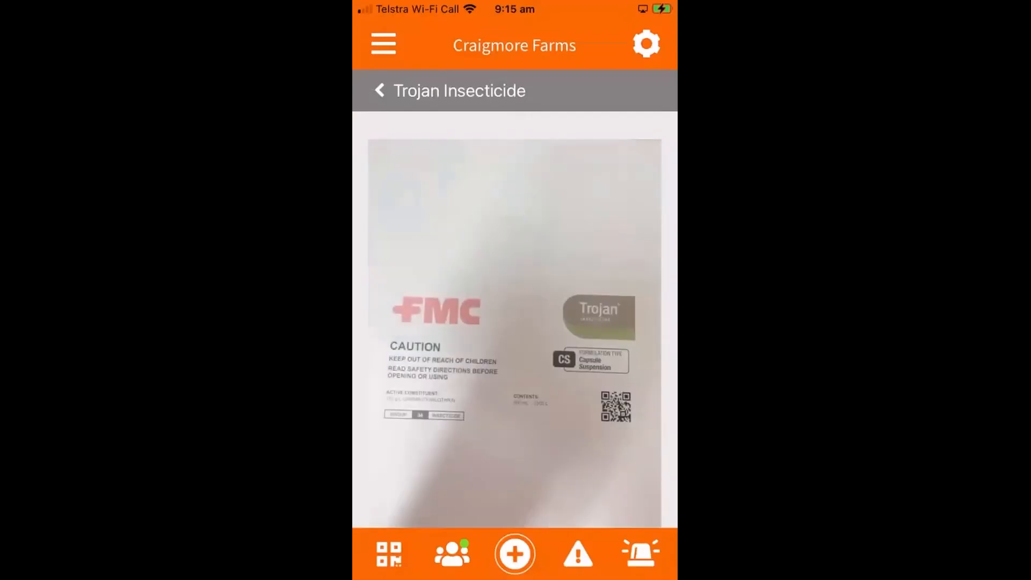
scroll(515, 320, "down", 15)
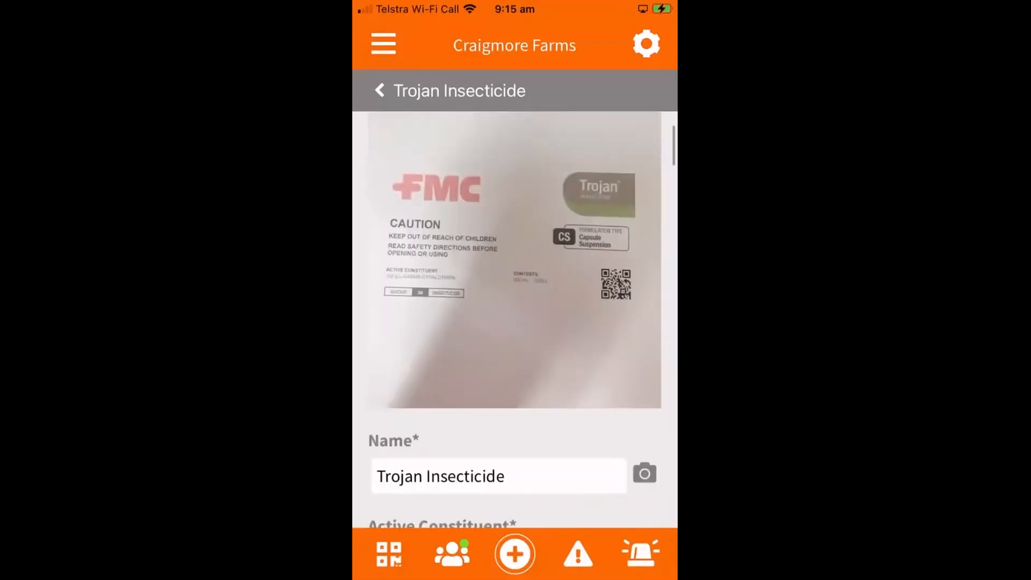
scroll(514, 319, "down", 20)
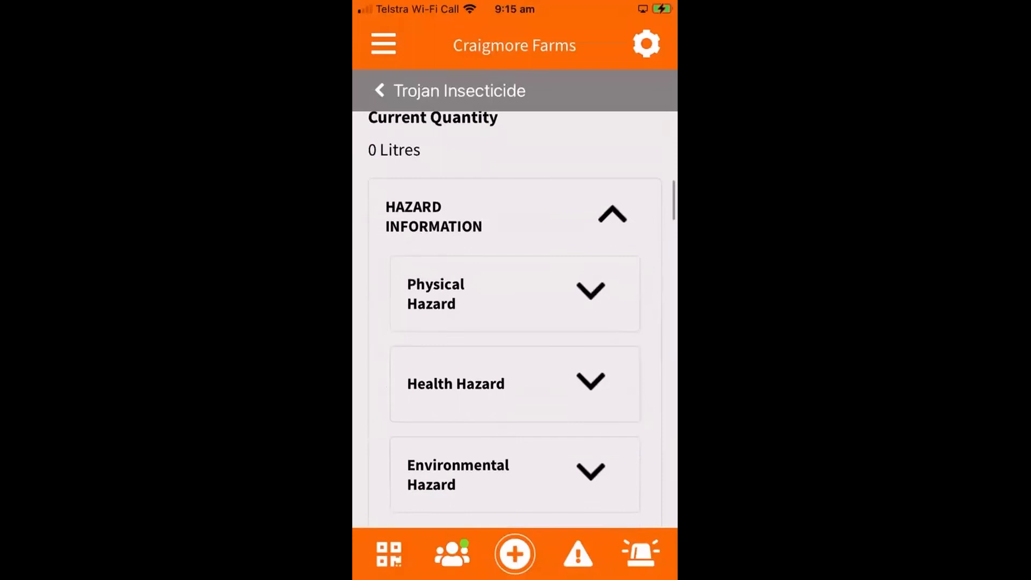
scroll(514, 320, "down", 20)
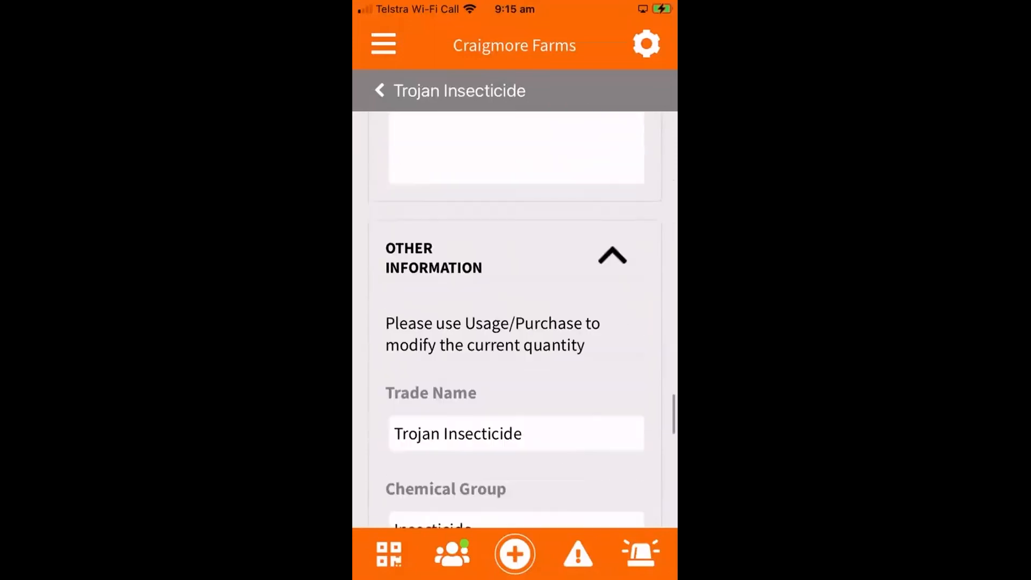
left_click(582, 463)
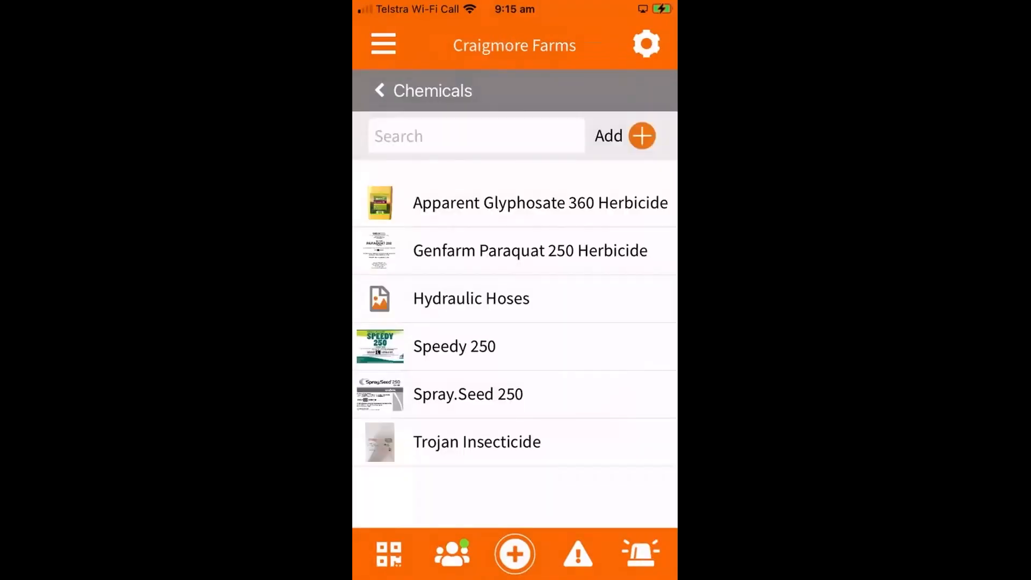
- Start a new usage/purchase/adjustment entry for Trojan Insecticide and set its type to Adjustment
left_click(379, 90)
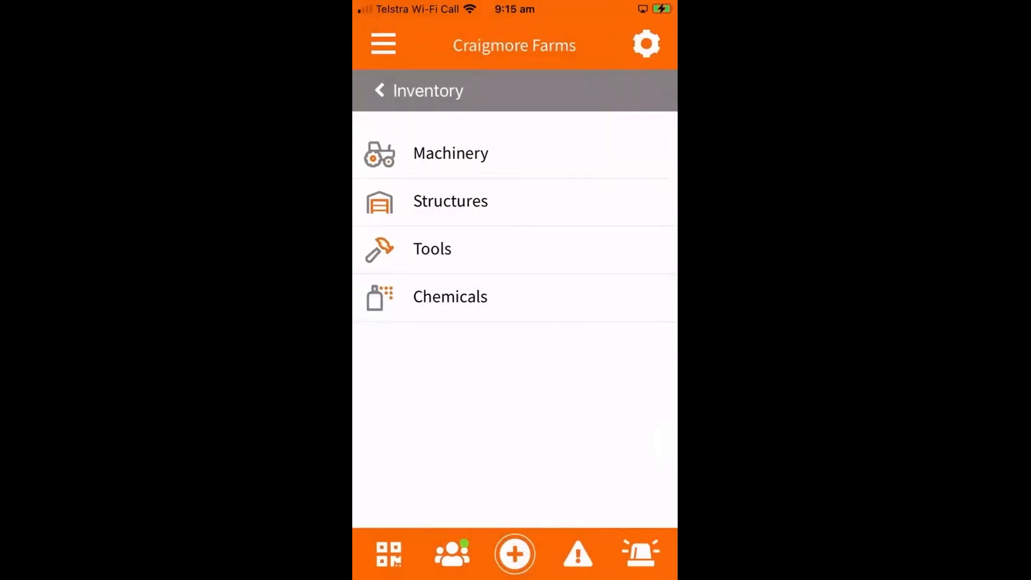
left_click(451, 297)
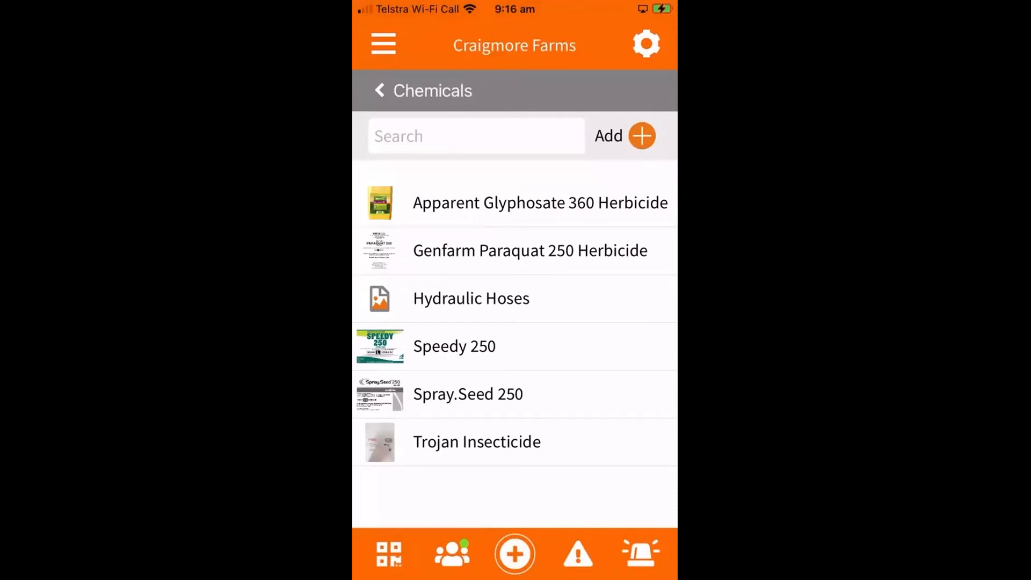
left_click(476, 441)
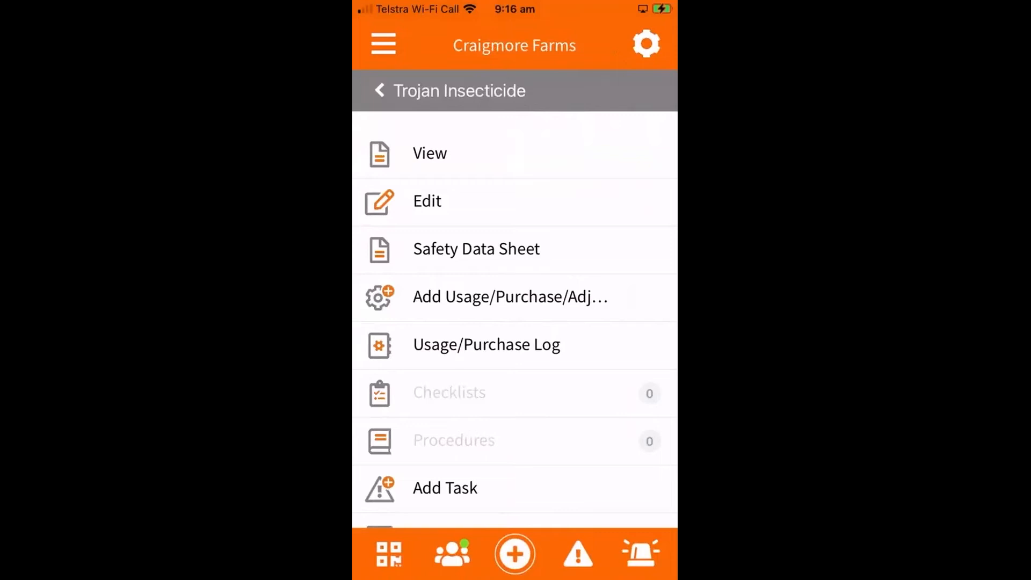
left_click(510, 296)
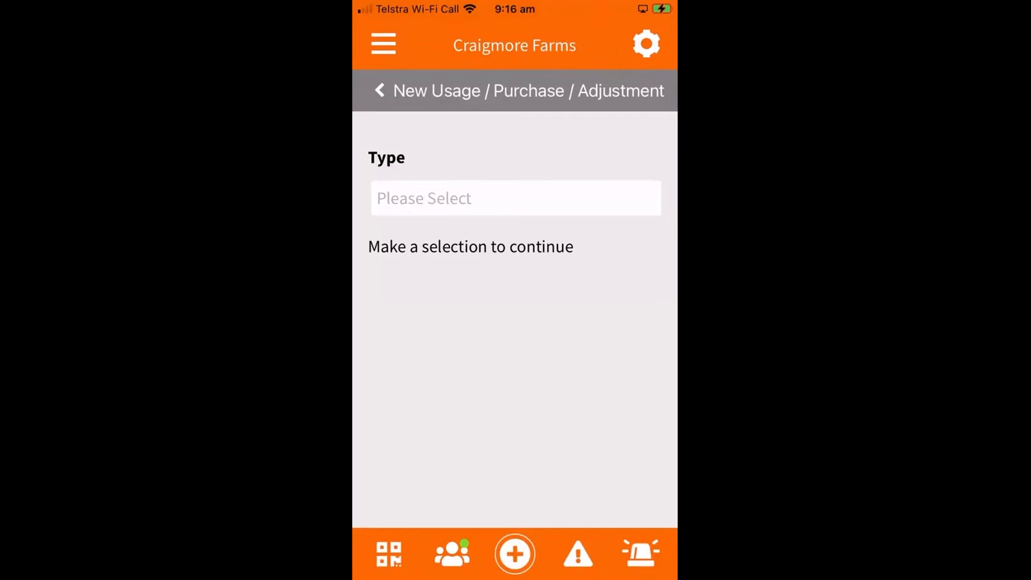
left_click(515, 198)
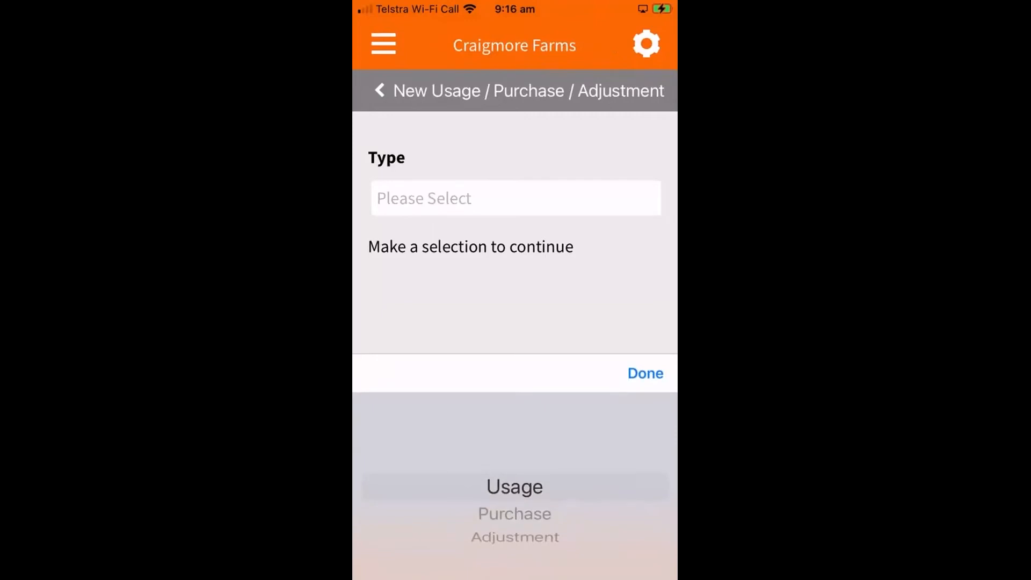
scroll(515, 499, "down", 1)
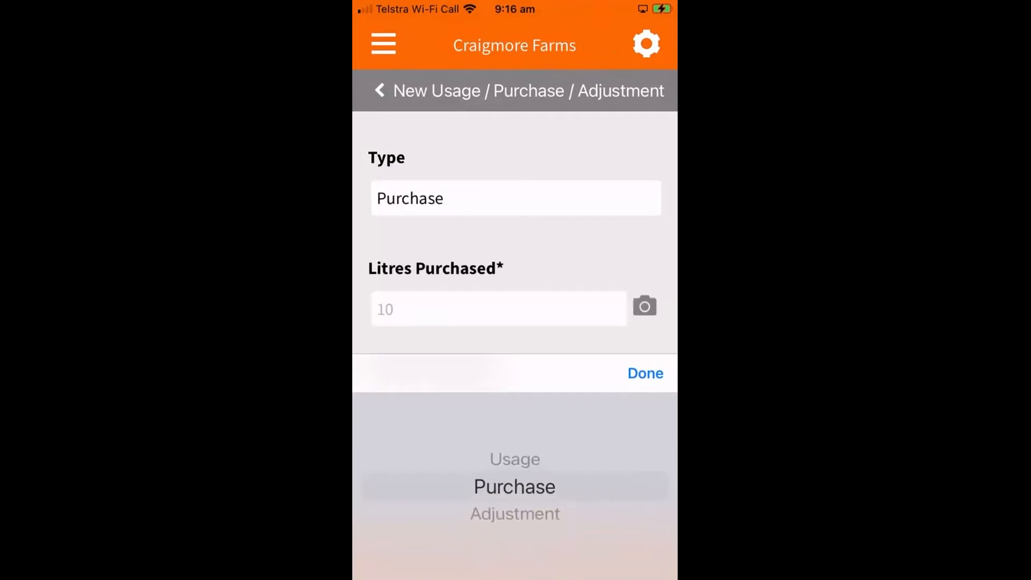
scroll(514, 486, "down", 1)
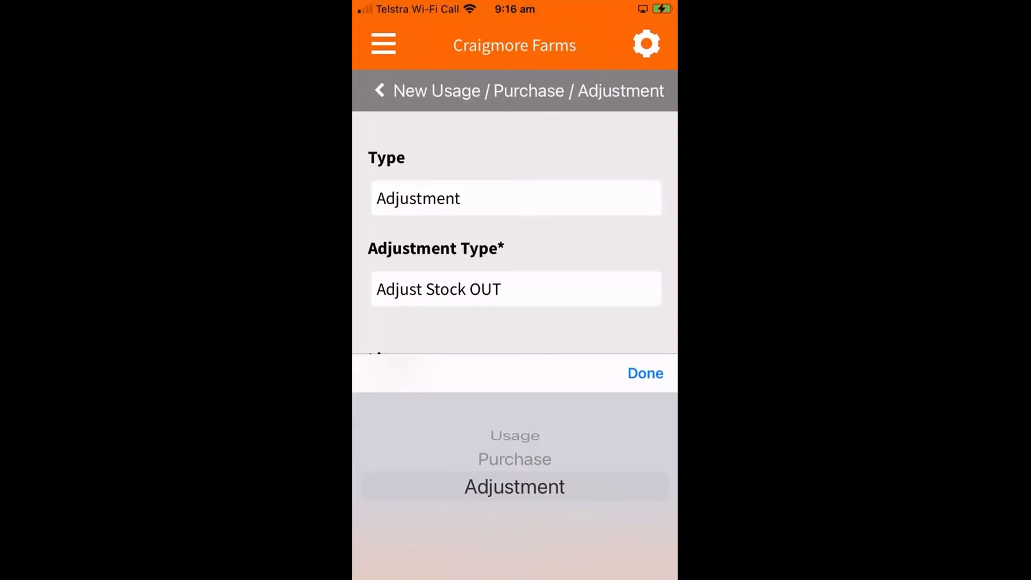
left_click(645, 373)
- Set the adjustment quantity to 15 litres
left_click(515, 400)
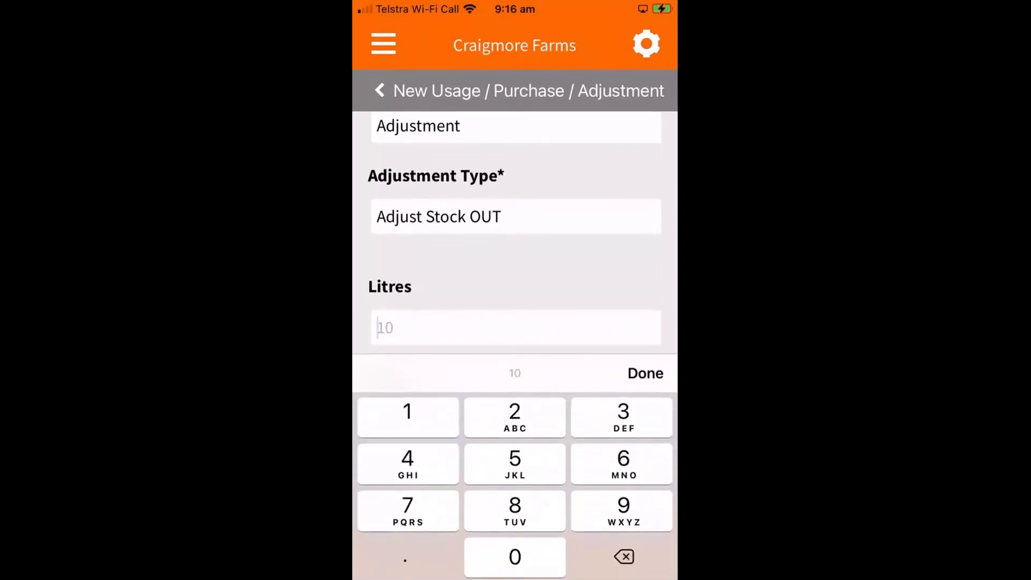
type("15")
scroll(514, 226, "down", 1)
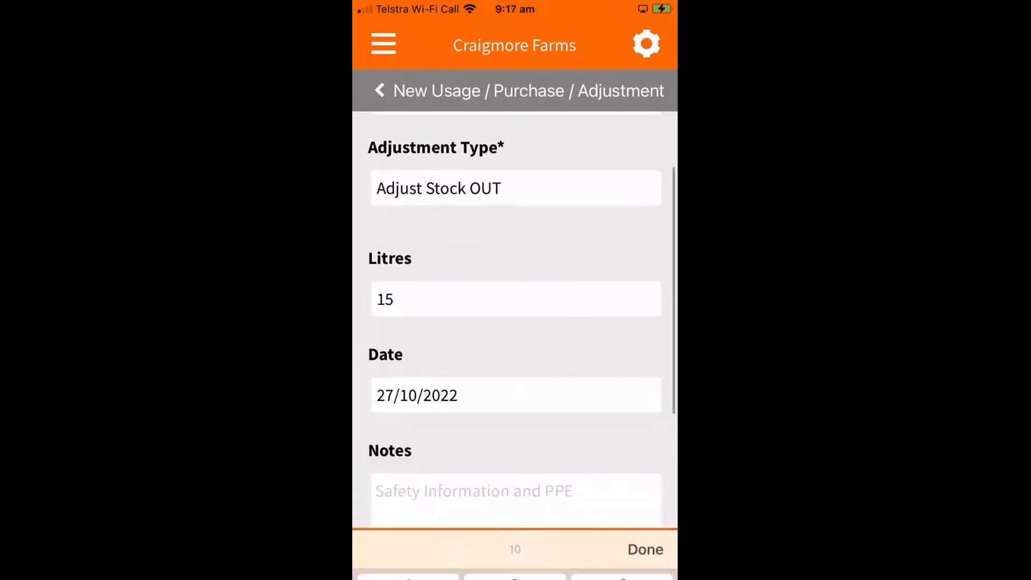
scroll(514, 319, "down", 2)
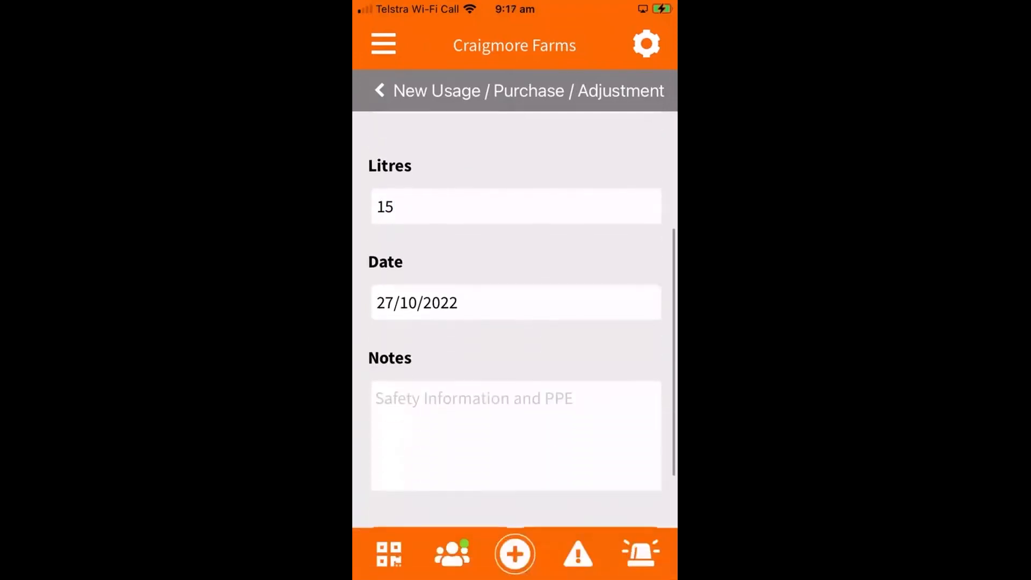
- Enter the note "Adding amount on hand" and save the stock adjustment
left_click(515, 435)
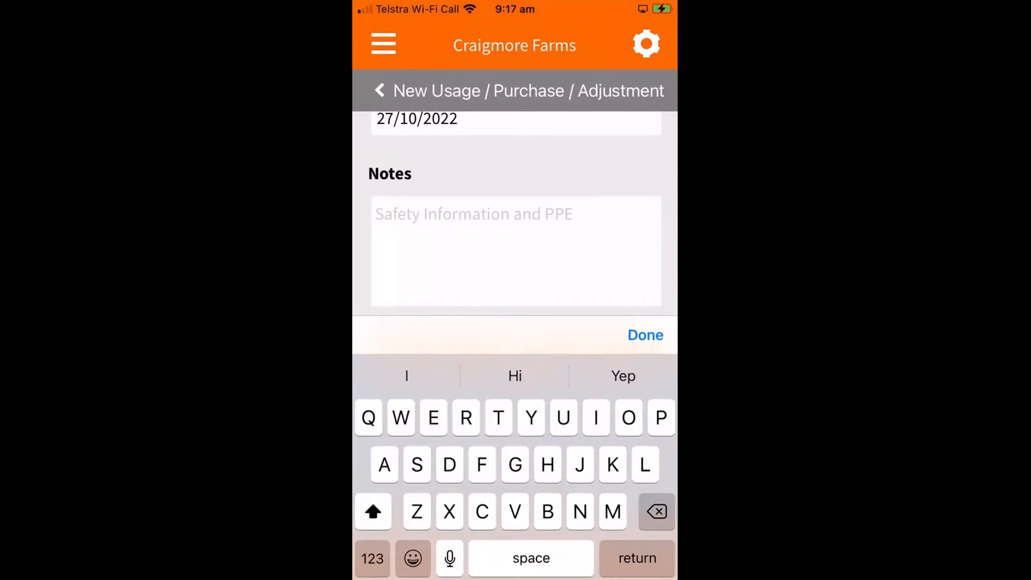
type("Adding")
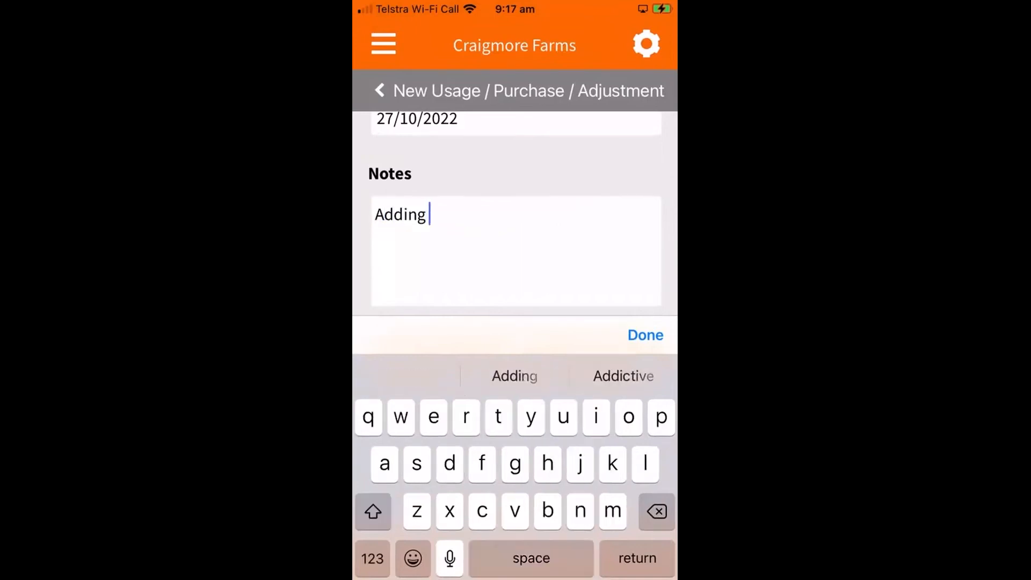
type(" amount on ha")
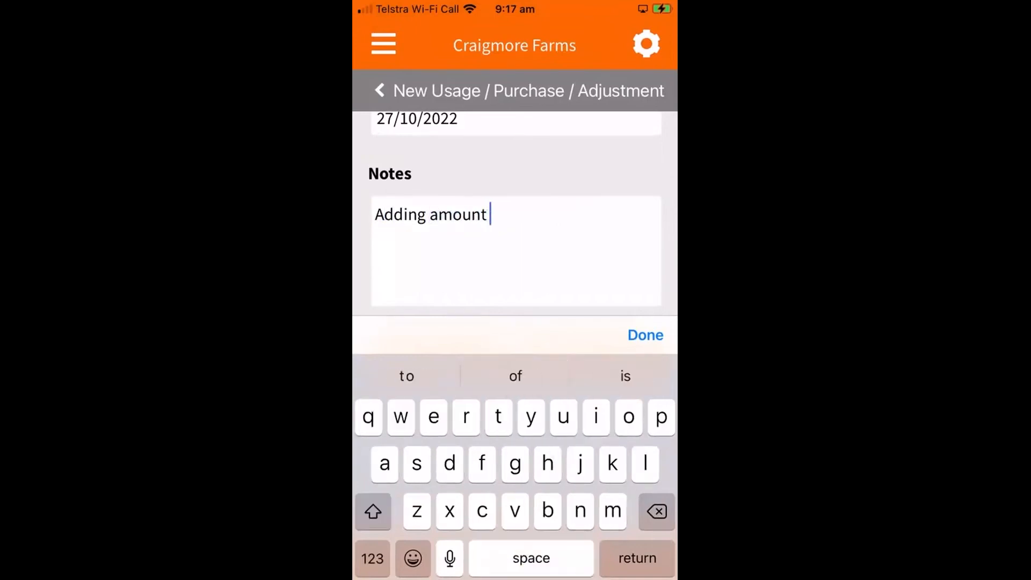
left_click(515, 376)
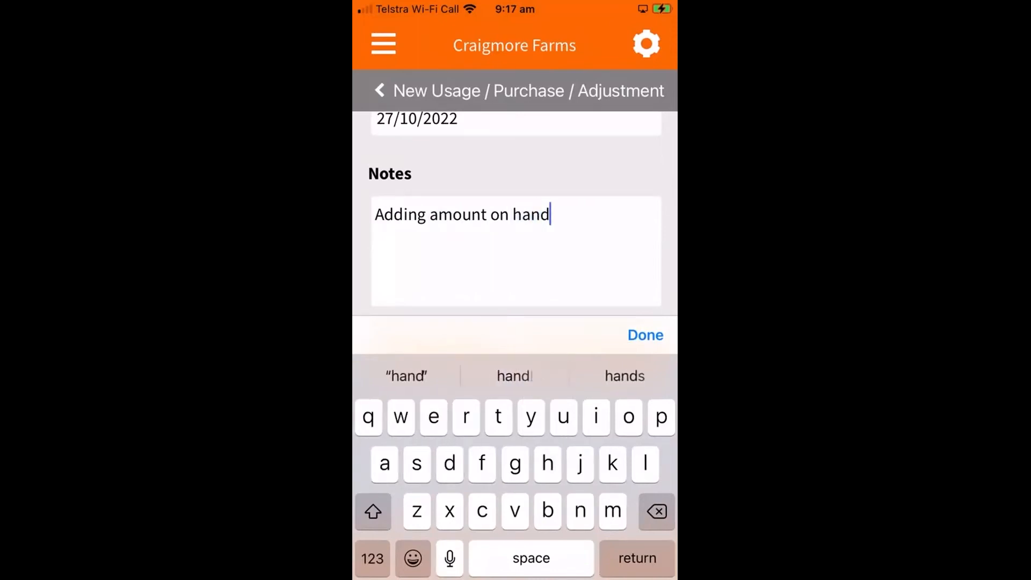
left_click(646, 334)
left_click(590, 463)
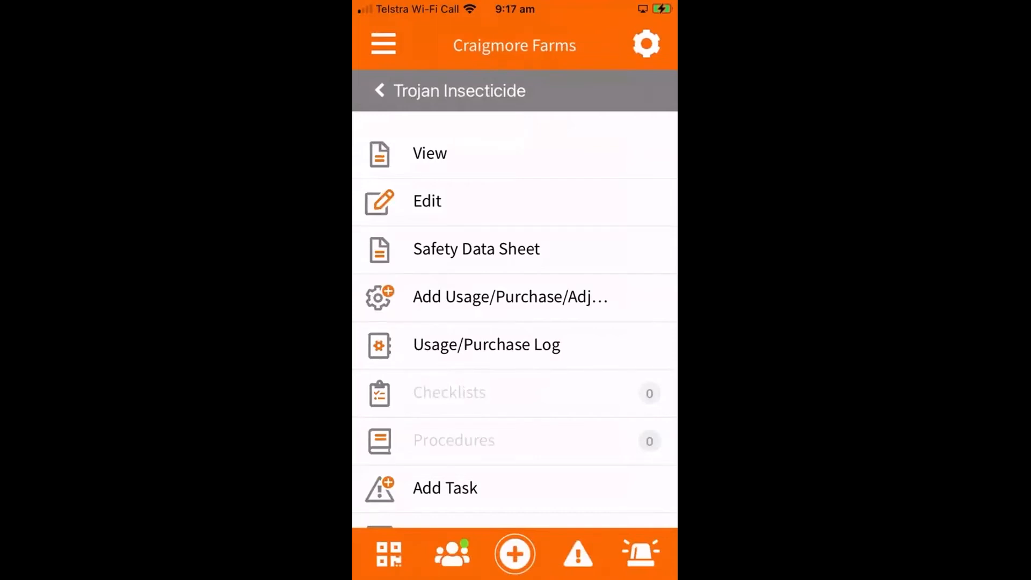
- Check the Usage/Purchase Log of Trojan Insecticide, then return to the inventory categories
left_click(486, 345)
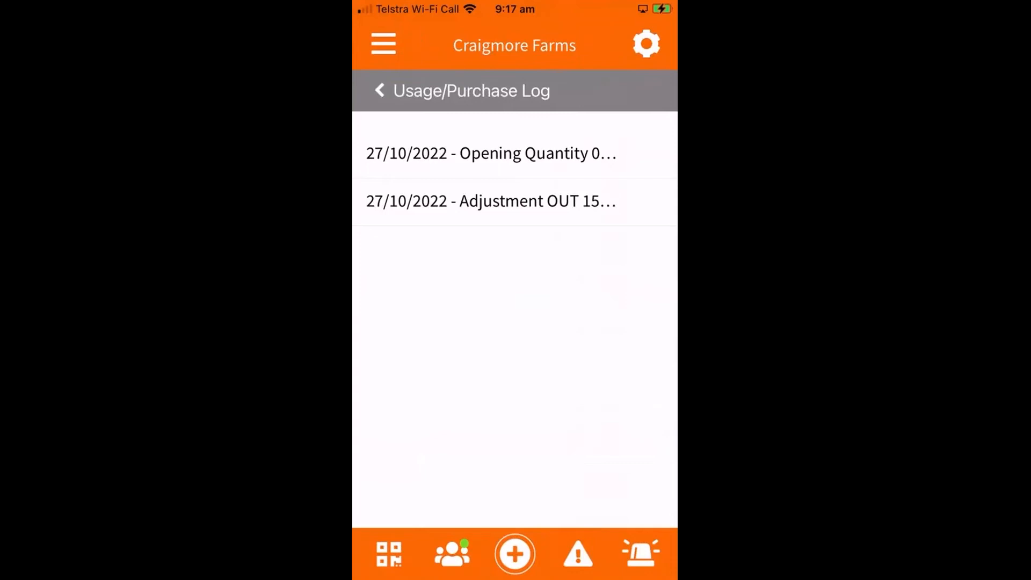
left_click(380, 90)
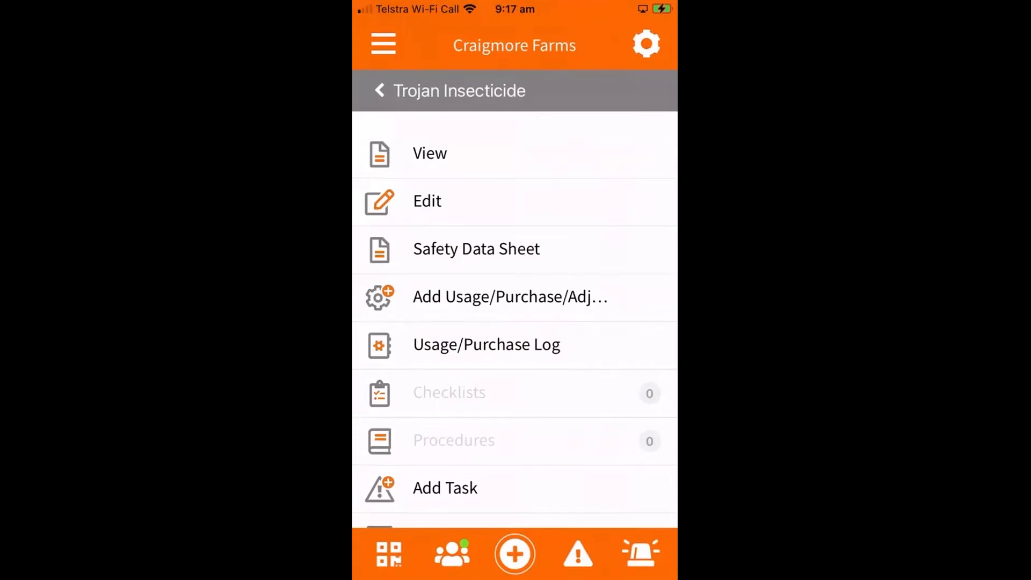
left_click(379, 90)
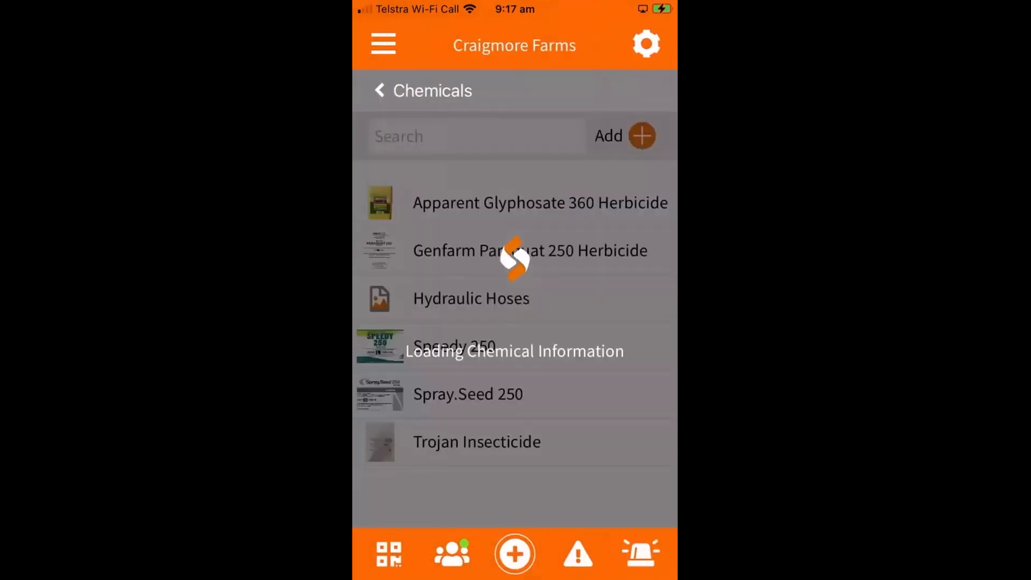
left_click(379, 90)
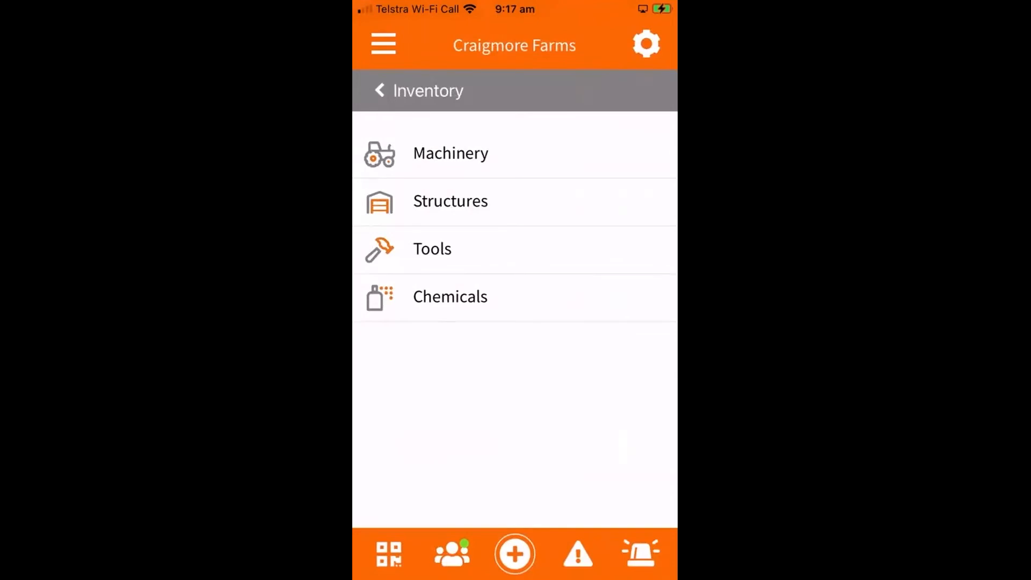
- Reopen Trojan Insecticide from the chemicals list, view its linked Safety Data Sheet page and return to the chemical's options
left_click(450, 296)
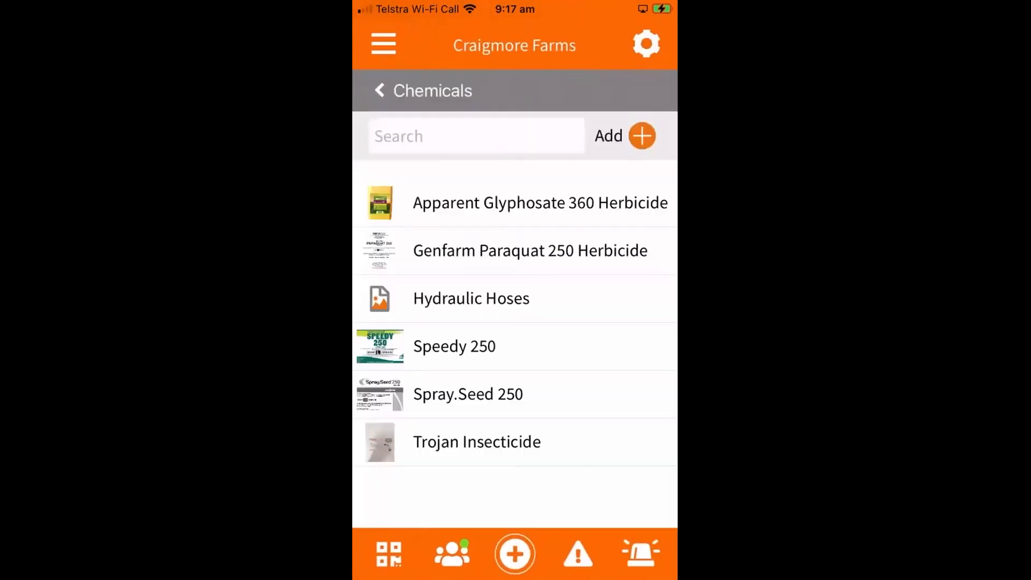
left_click(477, 442)
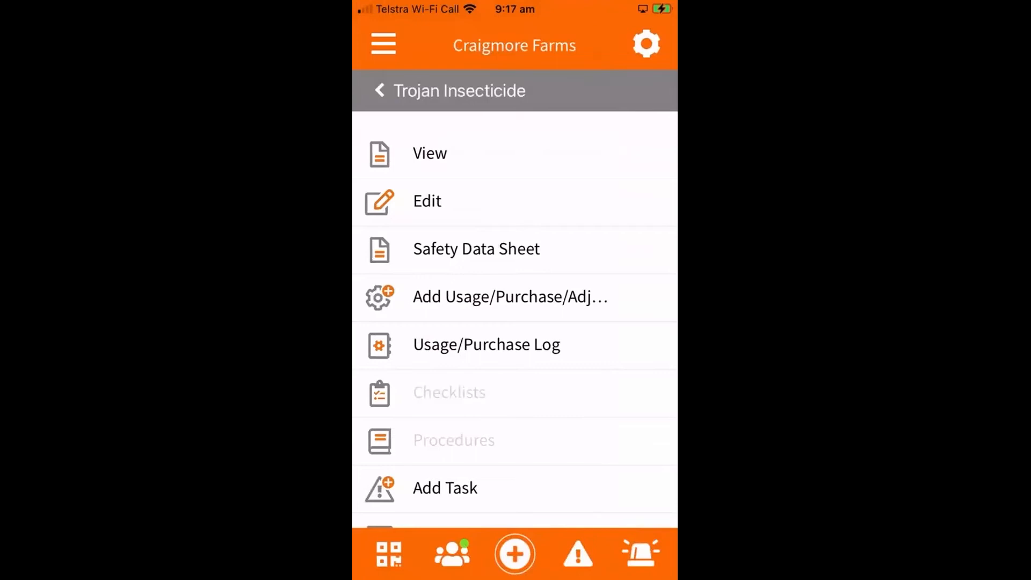
left_click(476, 249)
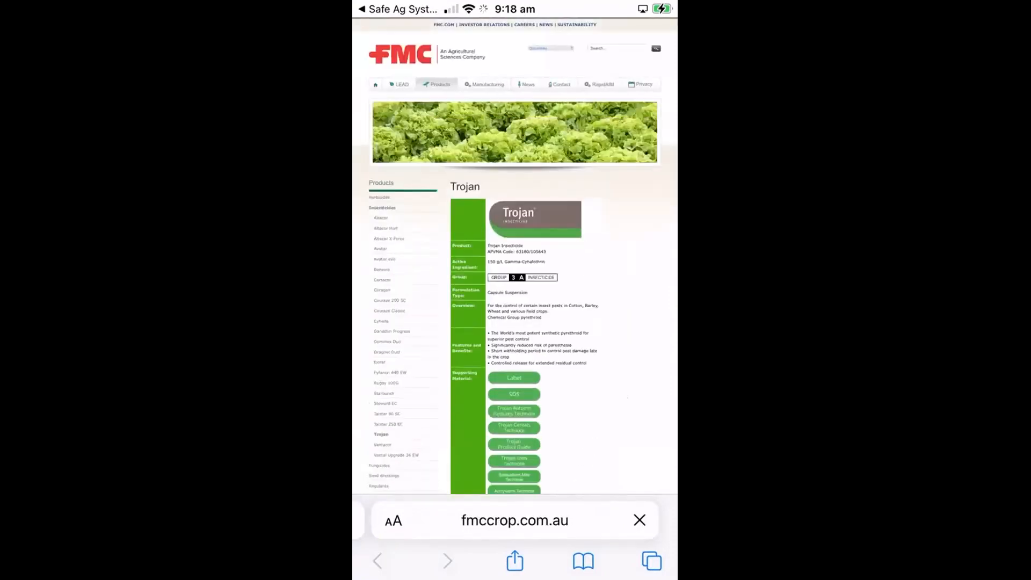
scroll(537, 419, "up", 4)
scroll(538, 419, "up", 3)
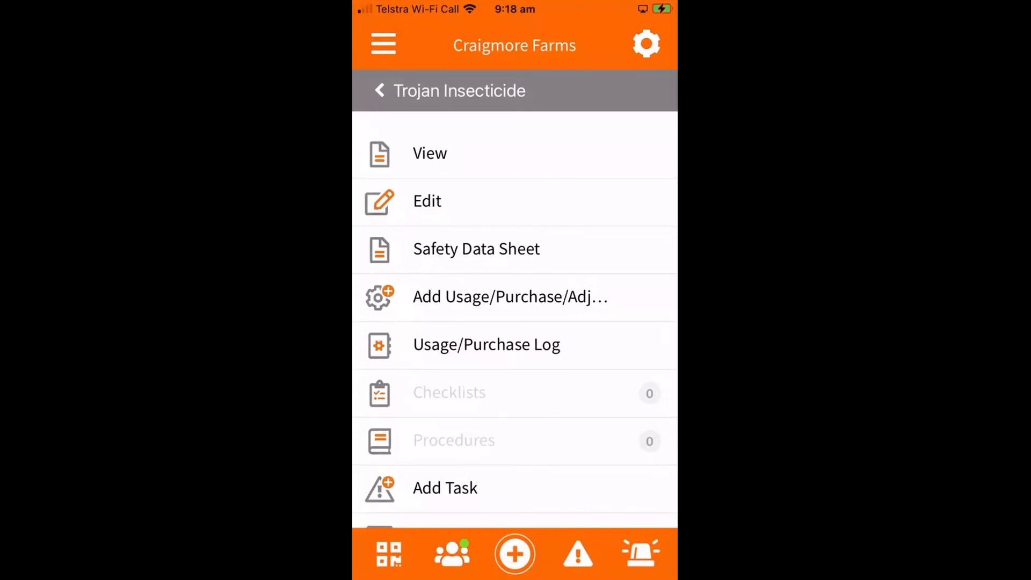
- Open the Emergency Page and view its Safety Data Sheets entry
left_click(640, 553)
scroll(514, 414, "down", 1)
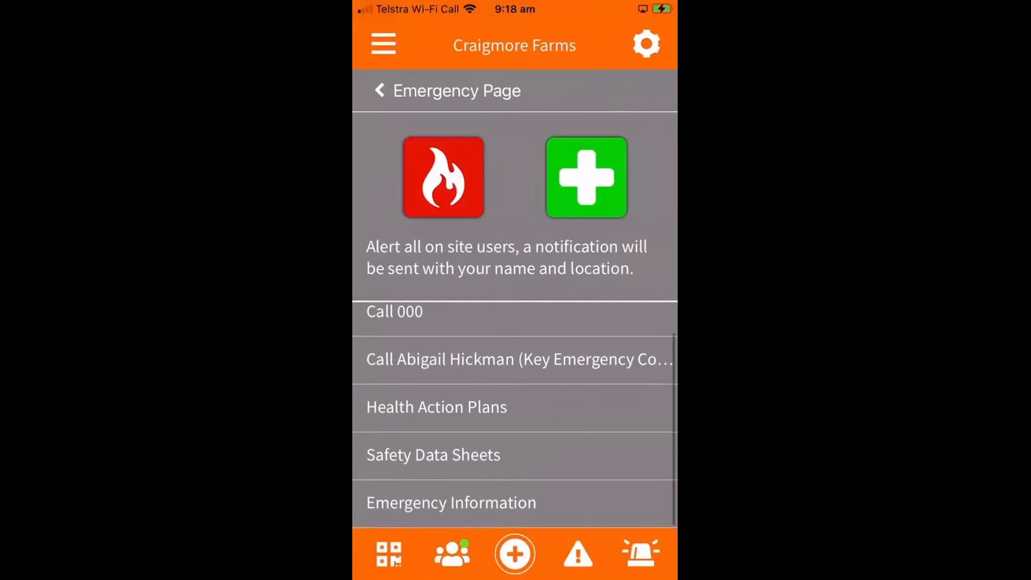
left_click(433, 454)
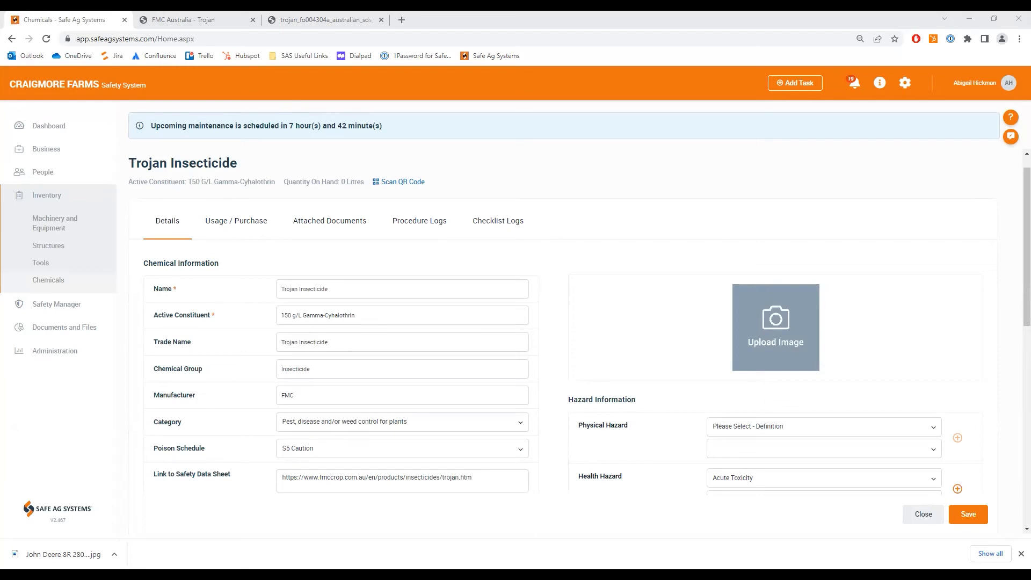
- In the web version, open the John Deere 8R 280tractor machinery record and attach the checklist "Tractor Checklist V3"
left_click(47, 229)
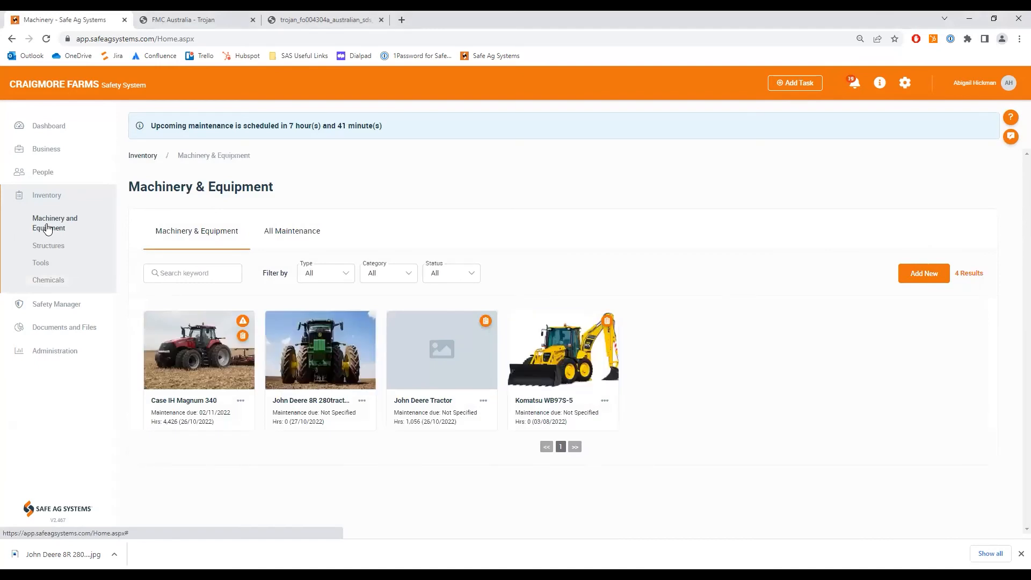
left_click(331, 367)
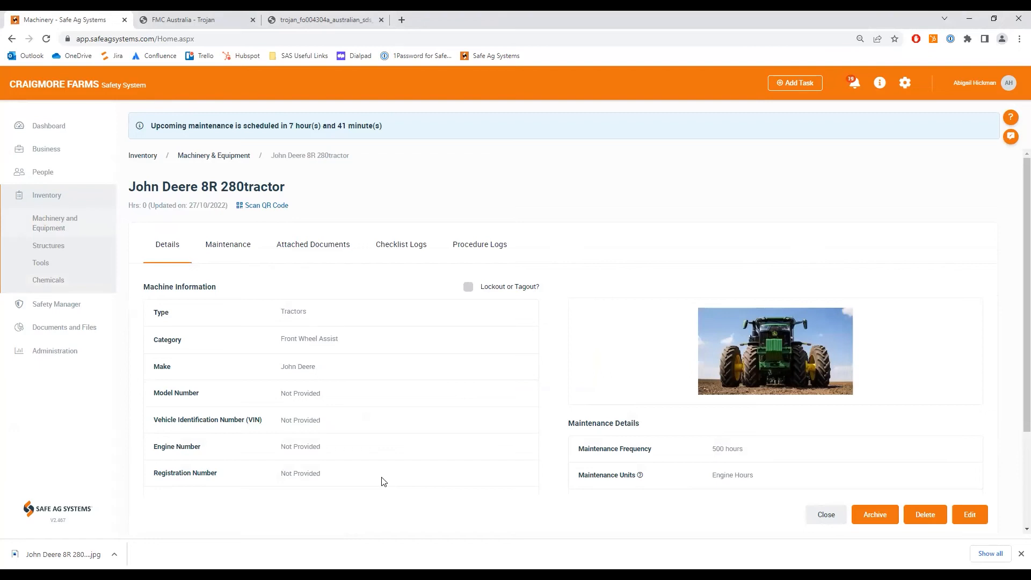
left_click(320, 246)
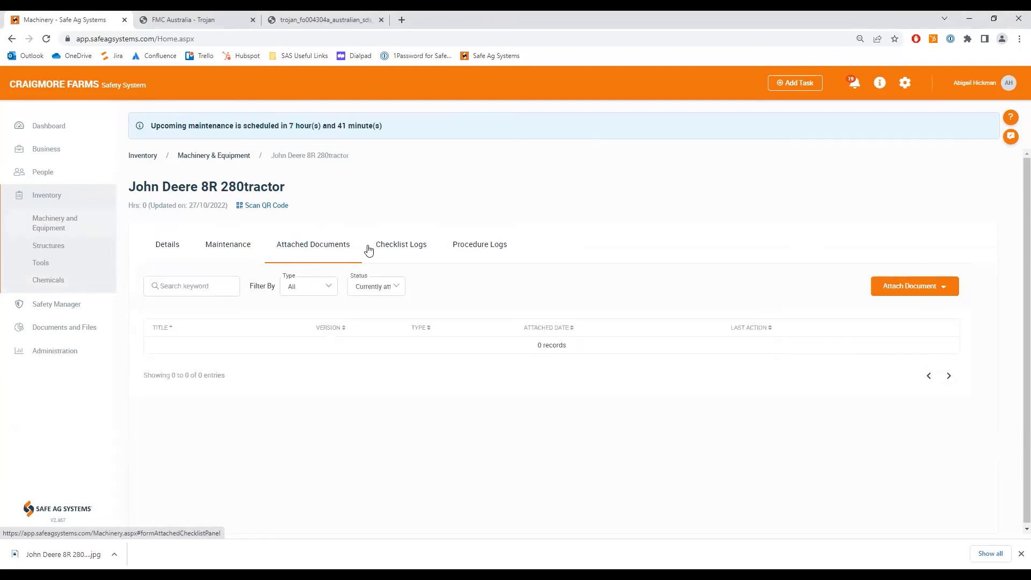
left_click(943, 283)
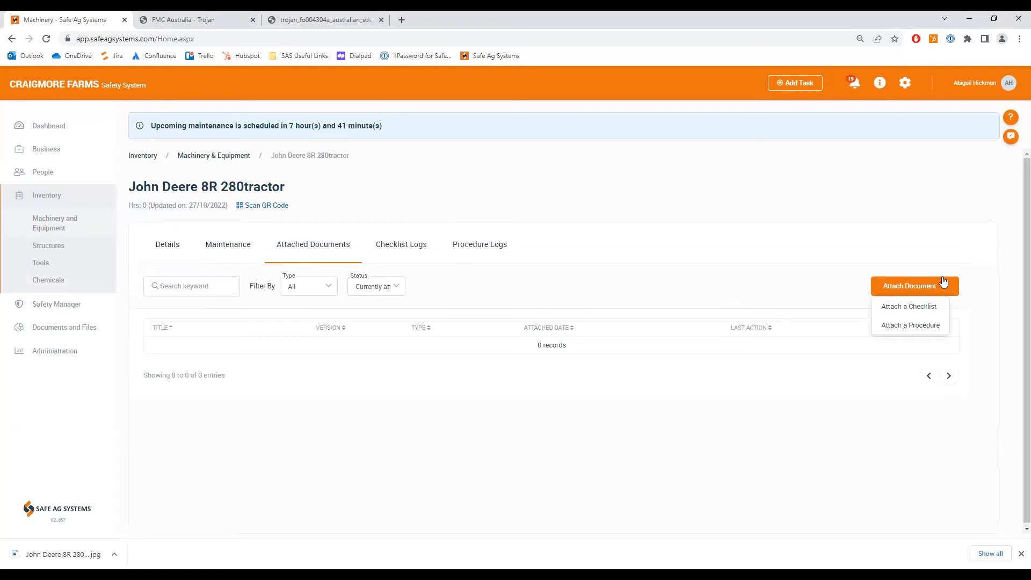
left_click(922, 307)
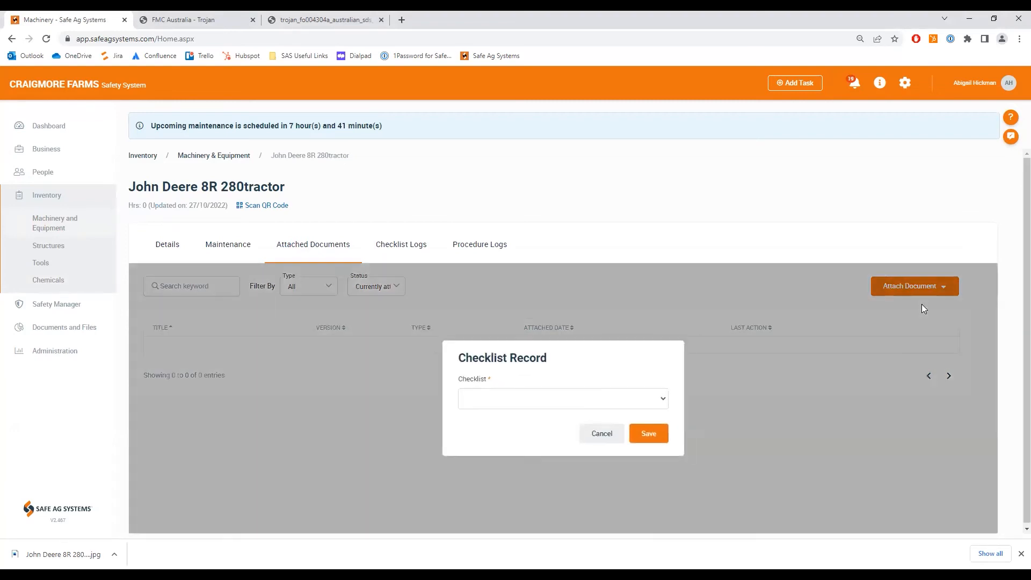
left_click(655, 398)
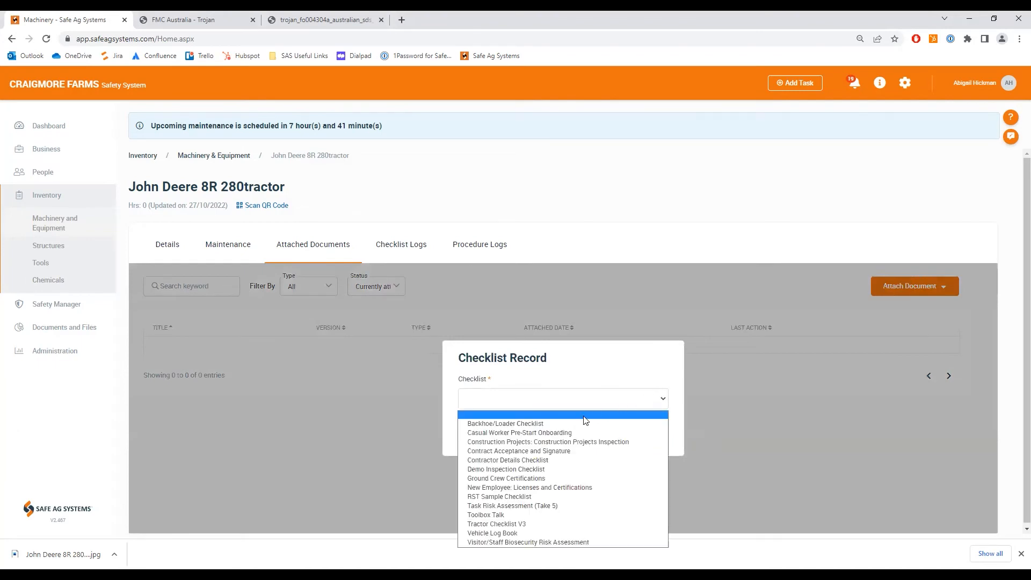
left_click(512, 524)
left_click(657, 432)
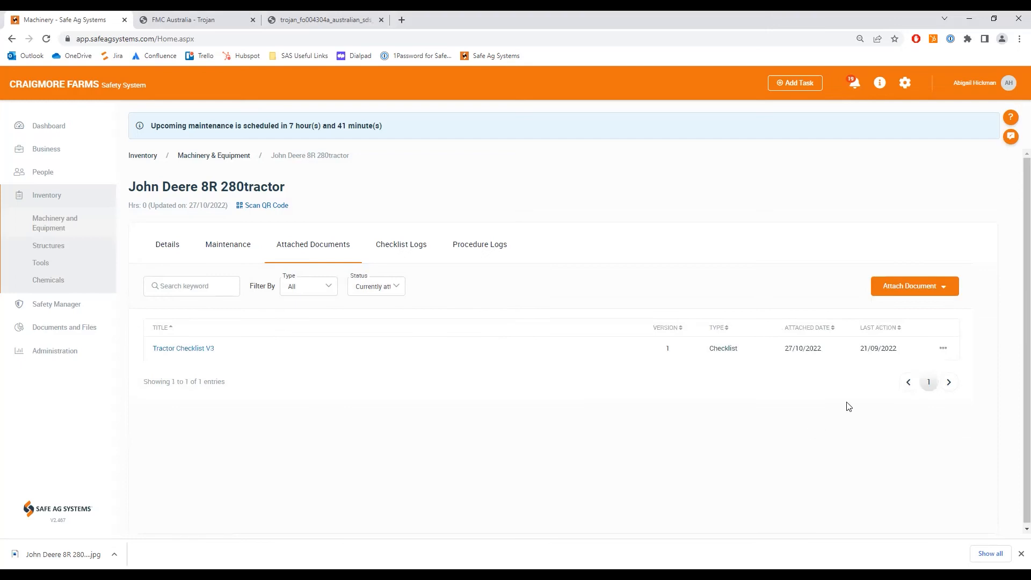
- Attach the procedure "Tractor - SWP" to the John Deere 8R 280tractor
left_click(925, 293)
left_click(920, 324)
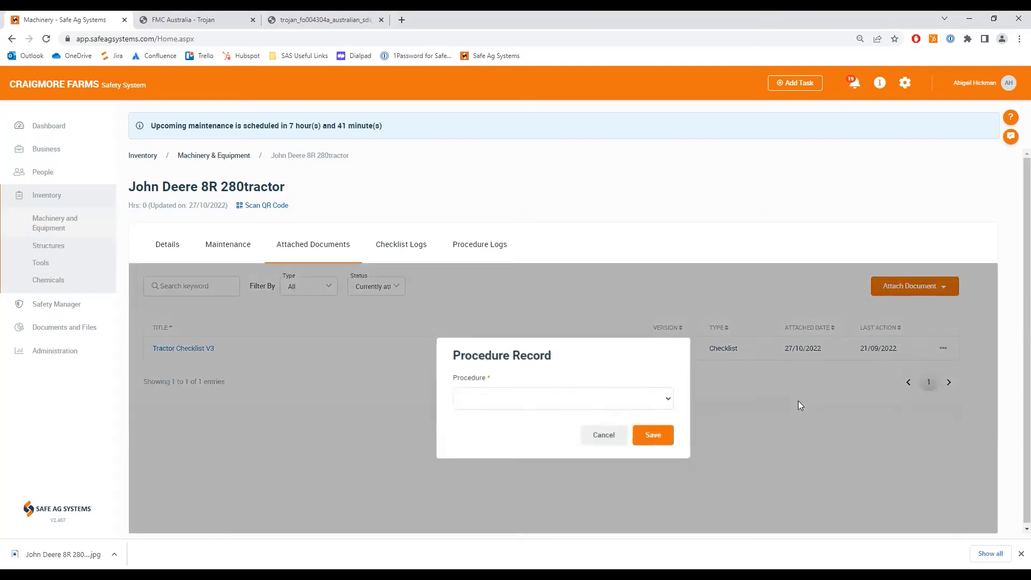
left_click(637, 404)
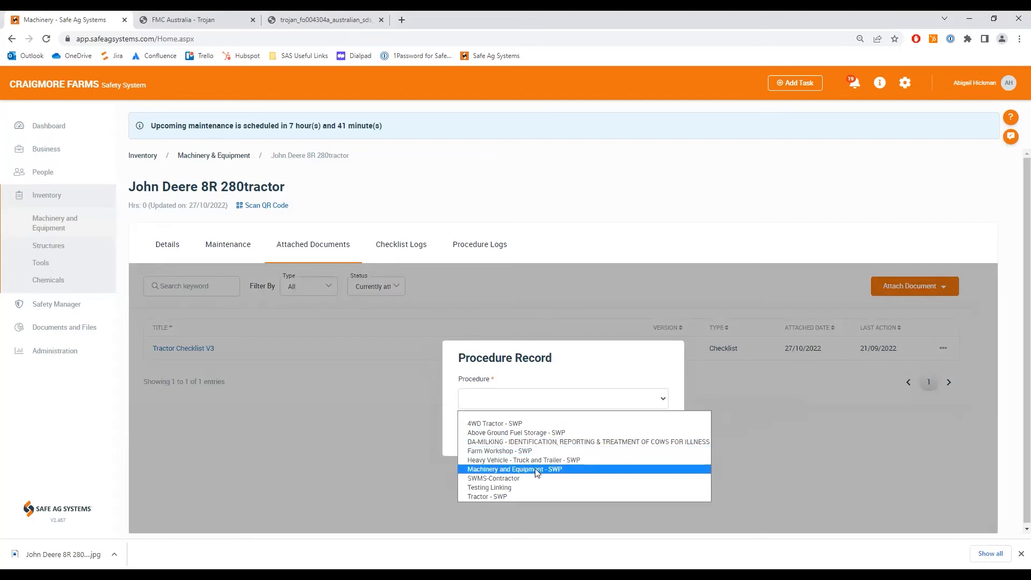
left_click(501, 497)
left_click(647, 434)
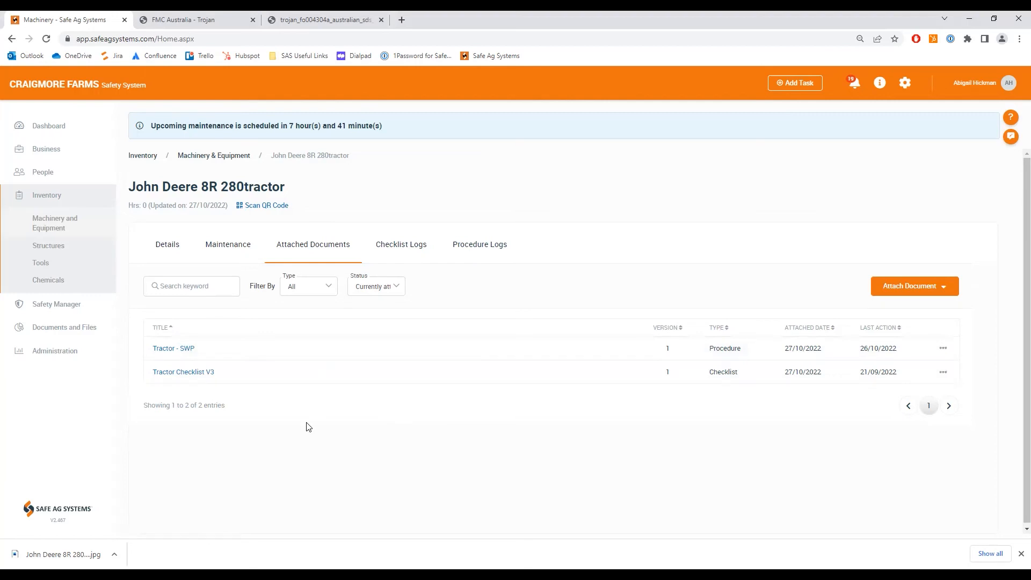
- Display the tractor's QR code, then browse to the Online Store through the farmer resources on the Safe Ag Systems website
left_click(256, 207)
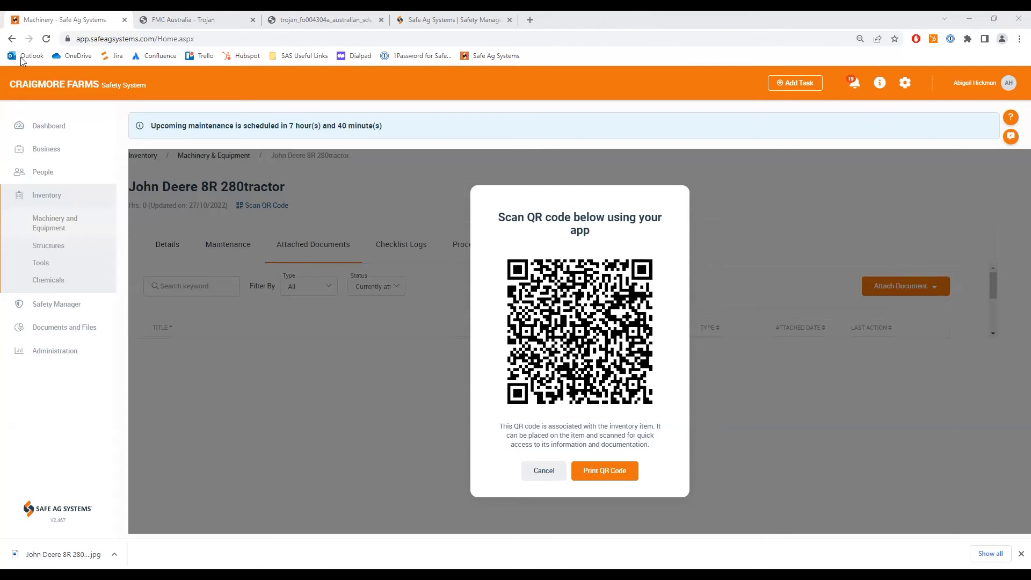
left_click(440, 21)
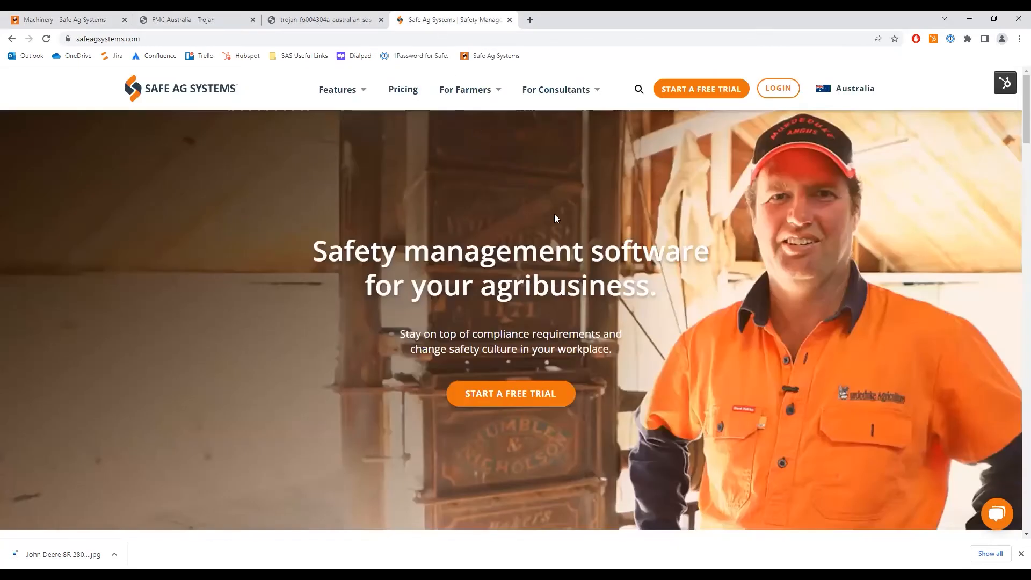
mouse_move(496, 92)
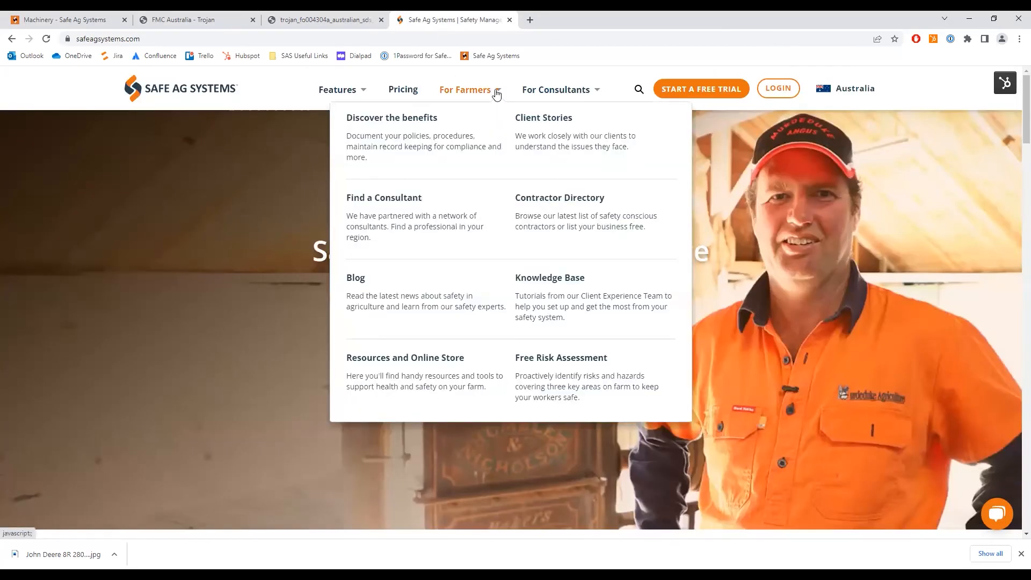
left_click(400, 359)
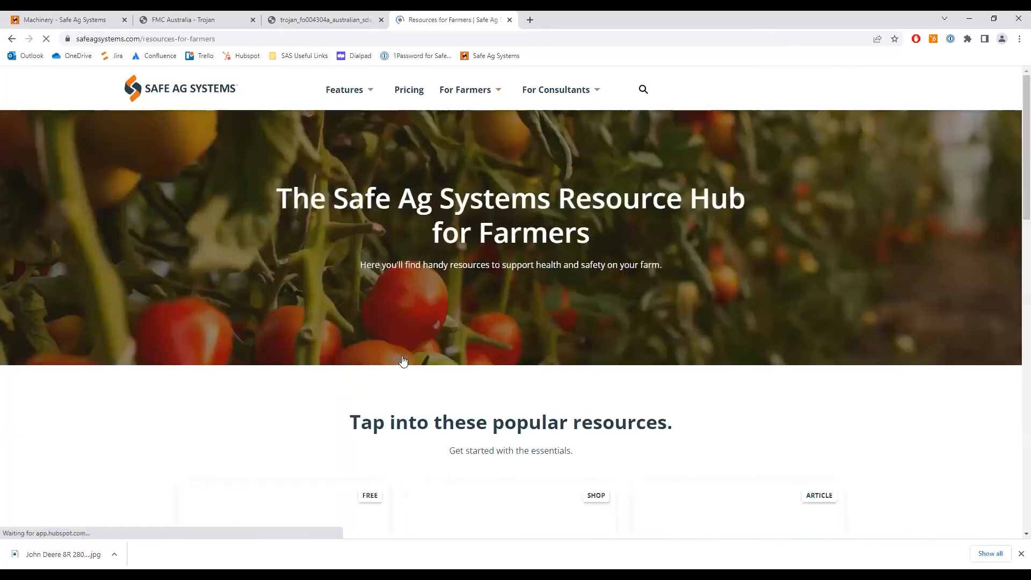
scroll(404, 355, "down", 5)
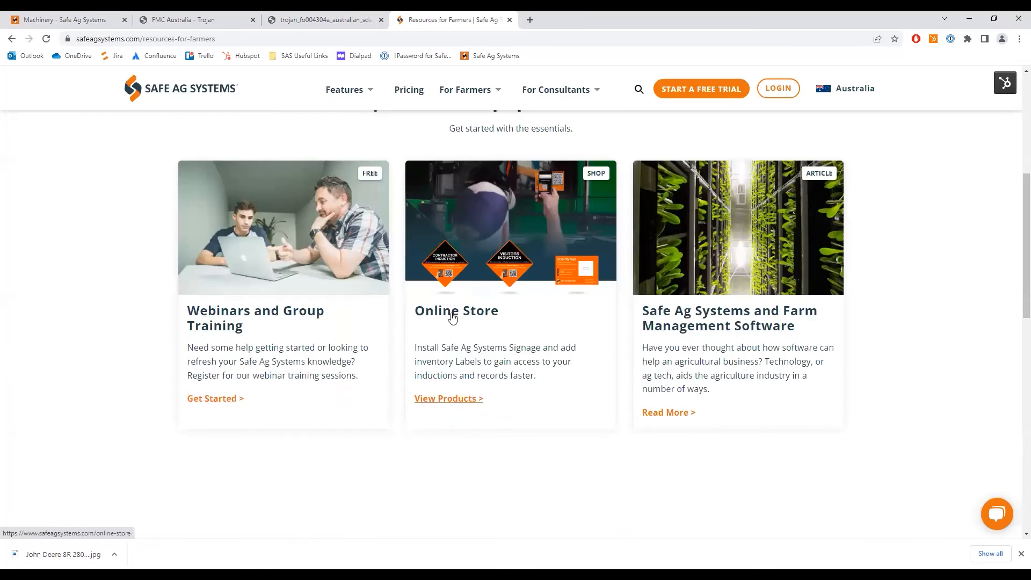
left_click(452, 317)
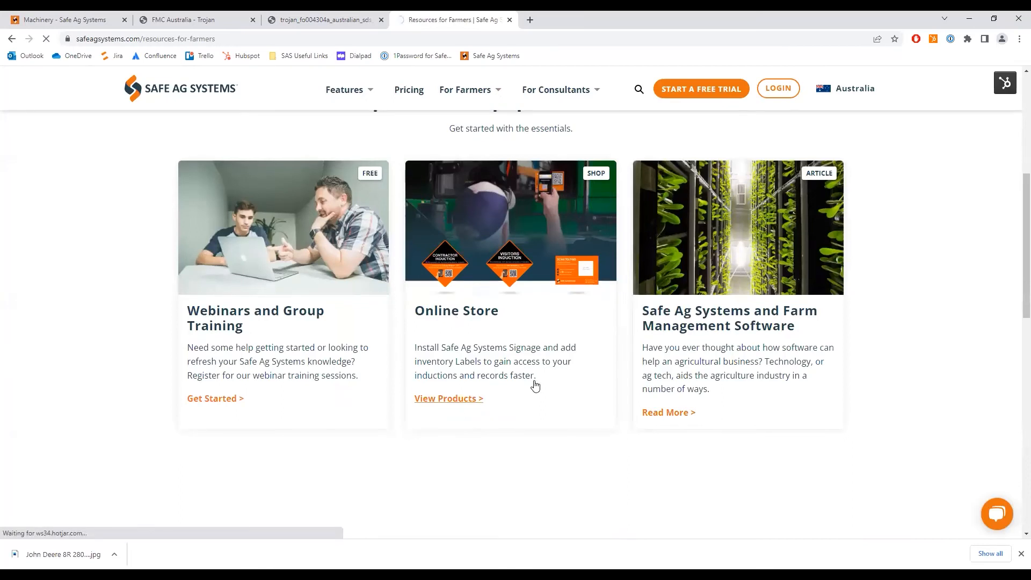
scroll(540, 386, "down", 4)
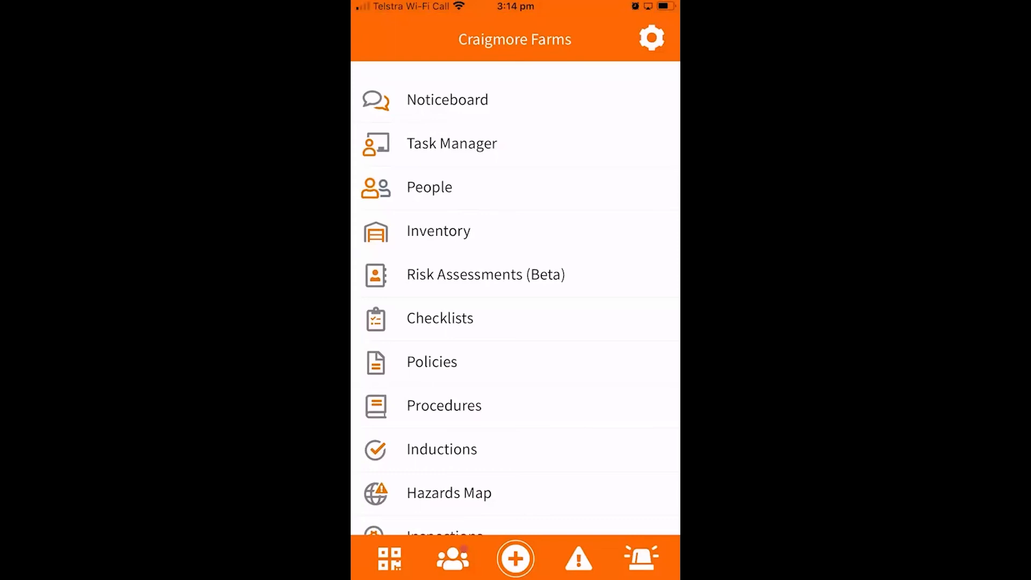
- In the mobile app, open the QR code scanner, then open John Deere 8R 280tractor from the machinery inventory
left_click(389, 558)
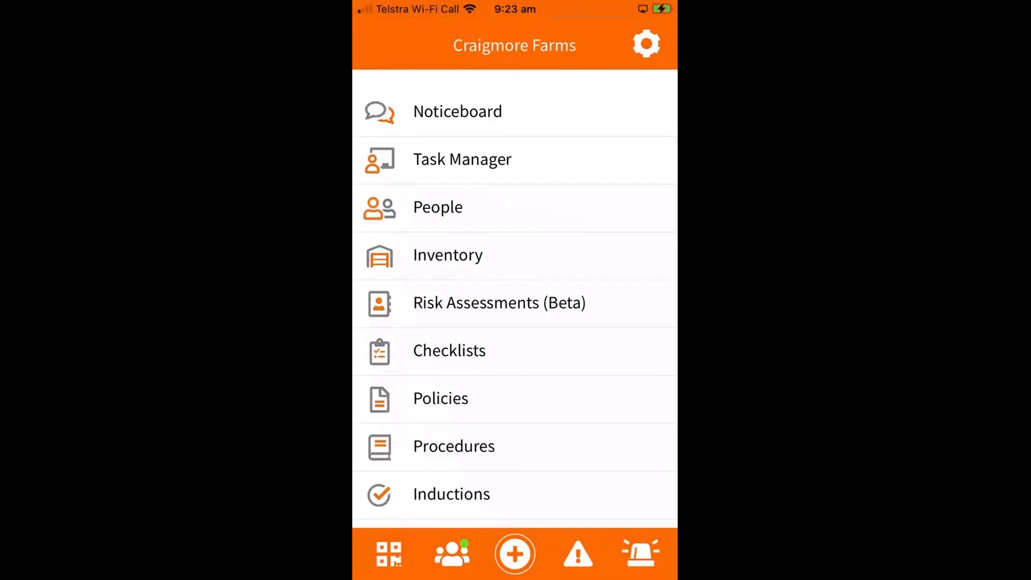
left_click(447, 254)
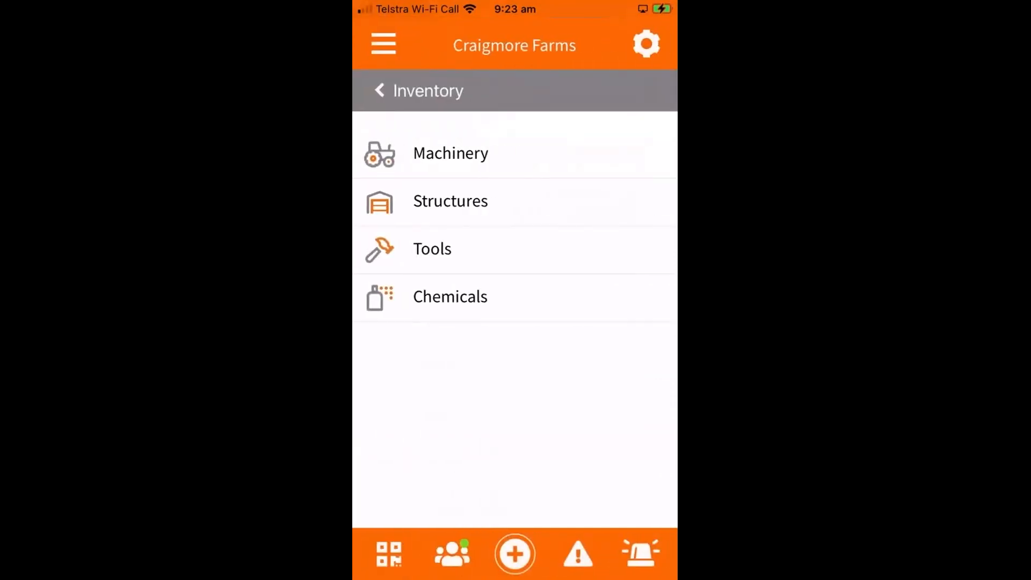
left_click(450, 153)
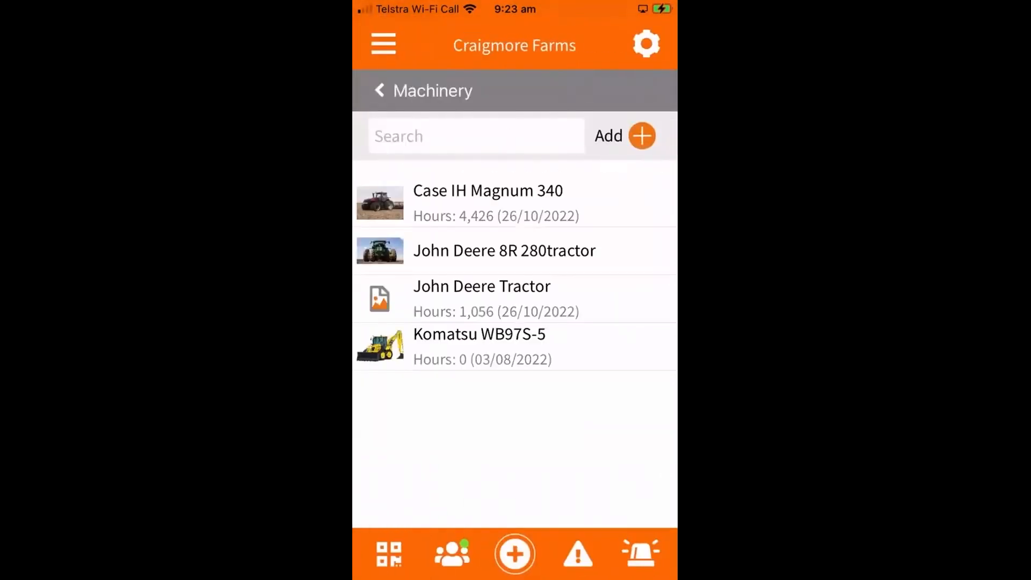
left_click(505, 250)
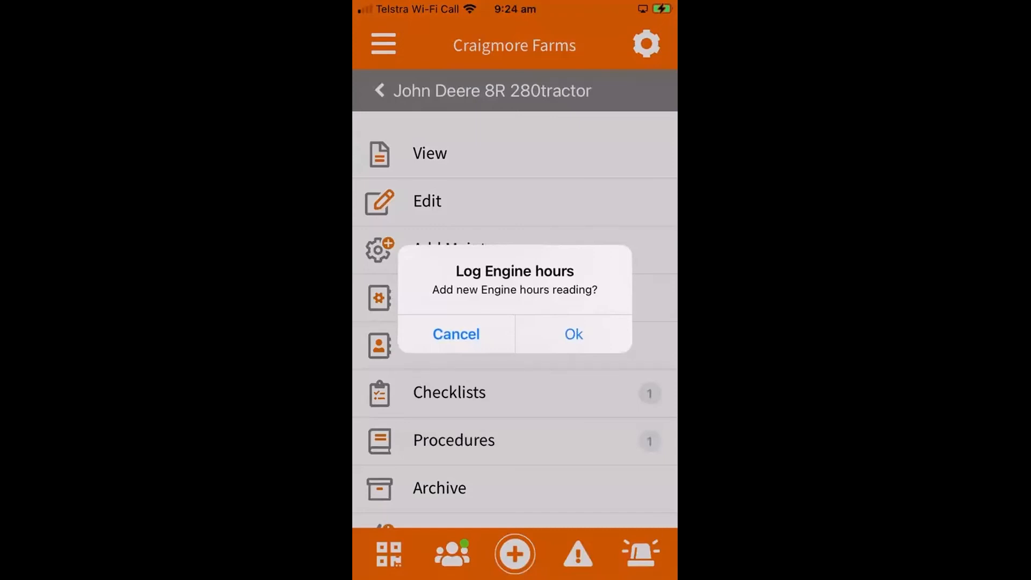
- Log a new engine hours reading of 523 for the John Deere 8R 280tractor and save it
left_click(573, 334)
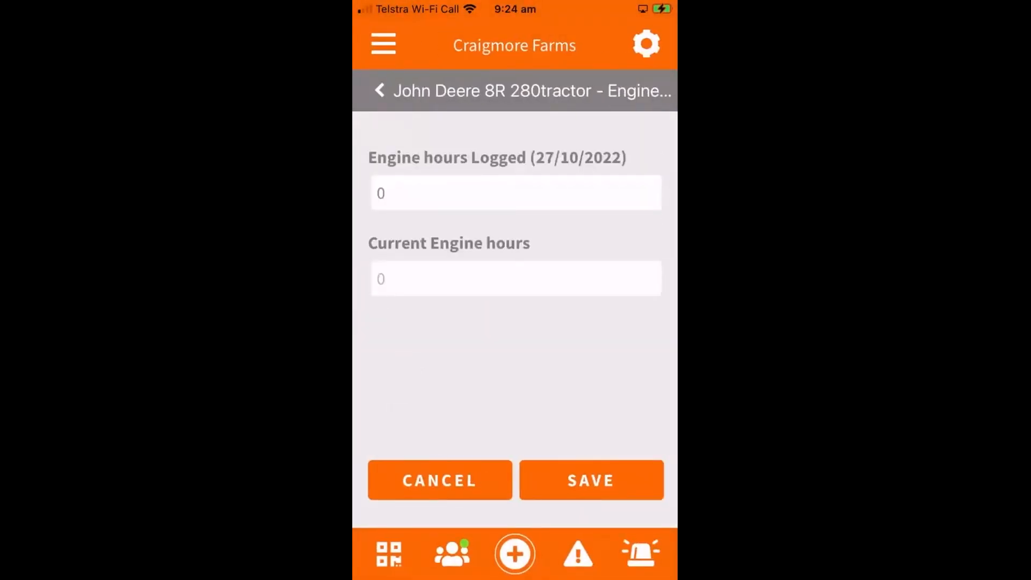
left_click(516, 278)
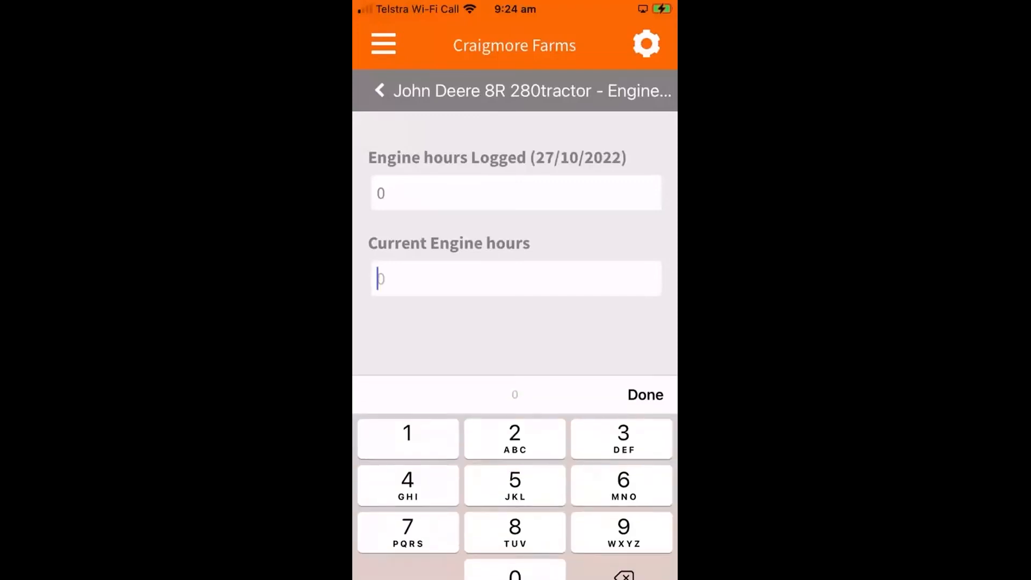
type("523")
left_click(645, 373)
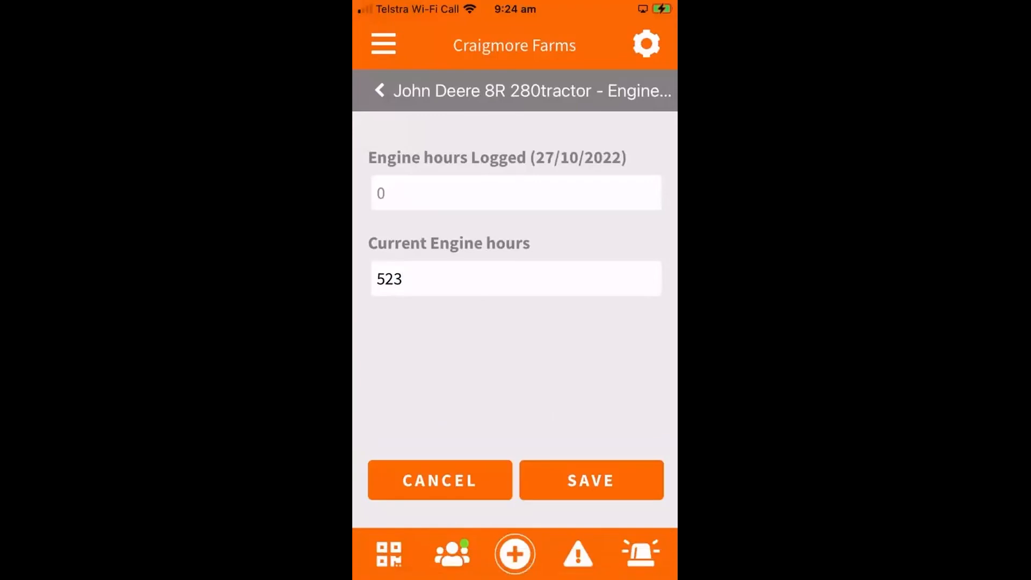
left_click(591, 480)
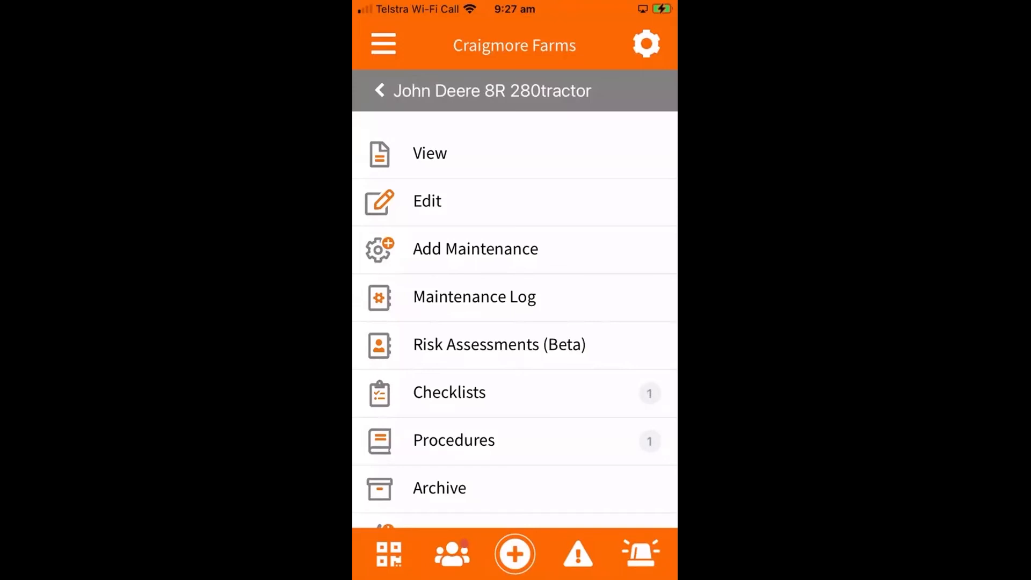
- Start a new maintenance record for the tractor titled "Change oil" with the maintenance type Minor Service
left_click(475, 248)
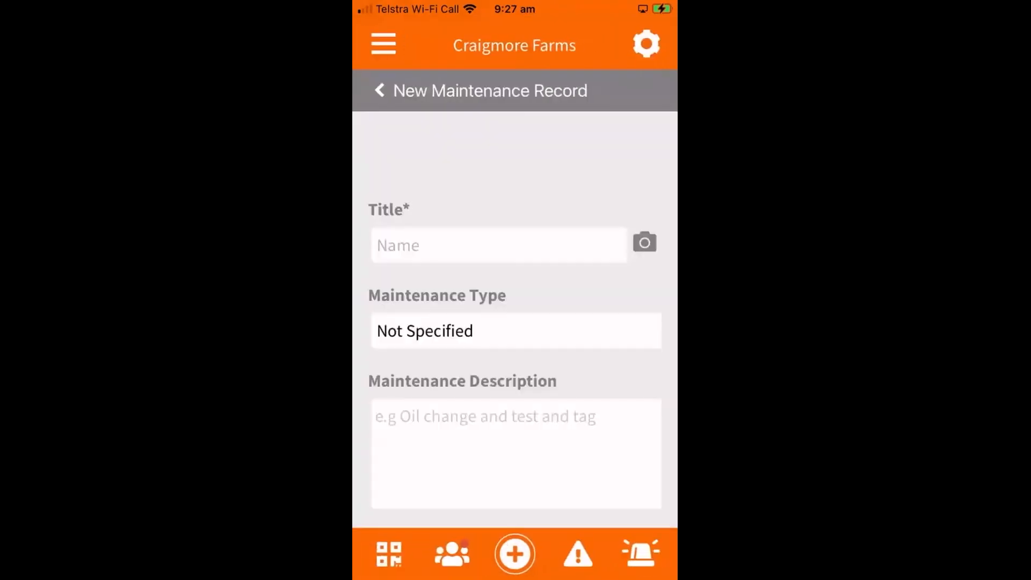
left_click(498, 246)
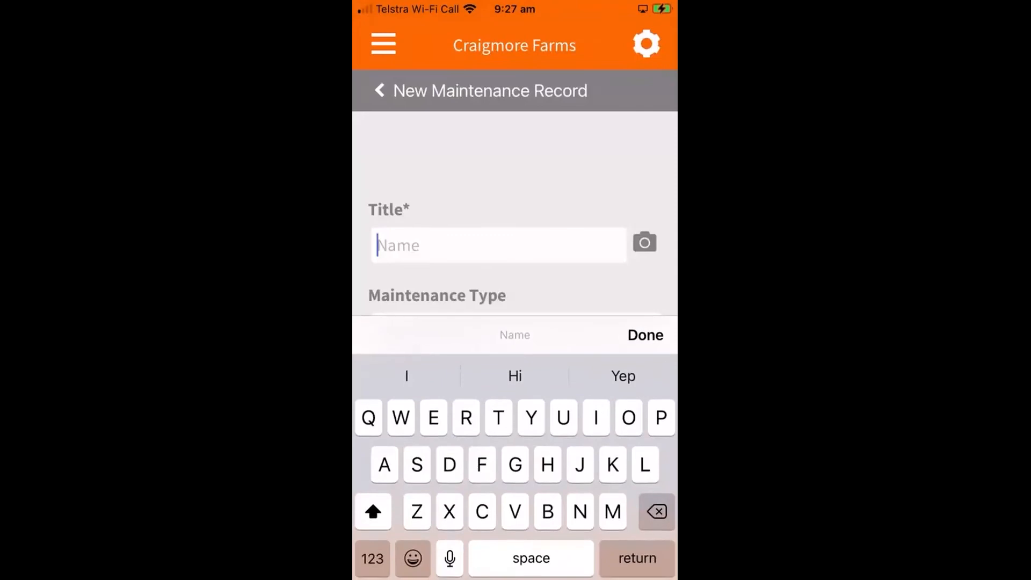
type("Cha")
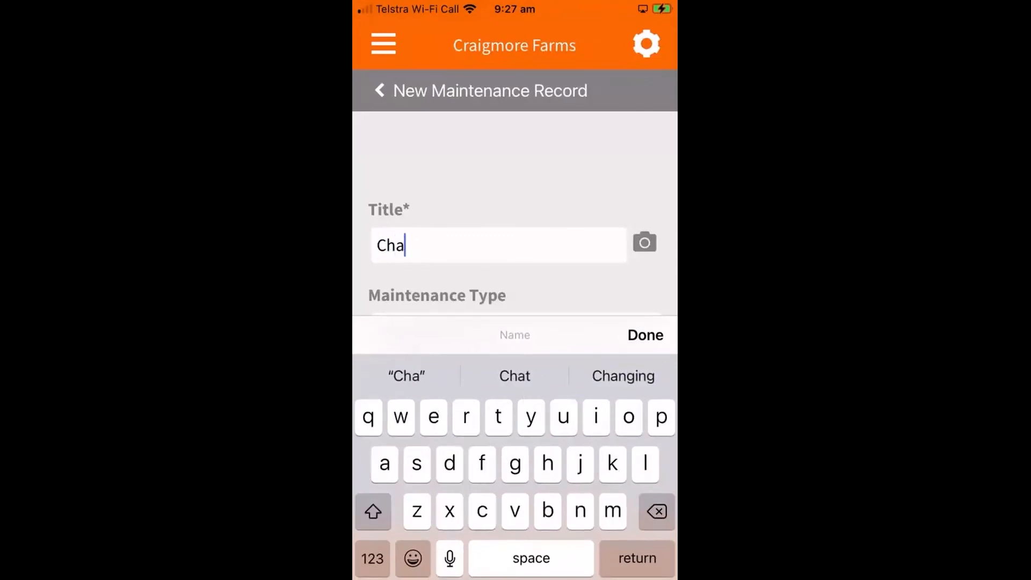
type("nge oil")
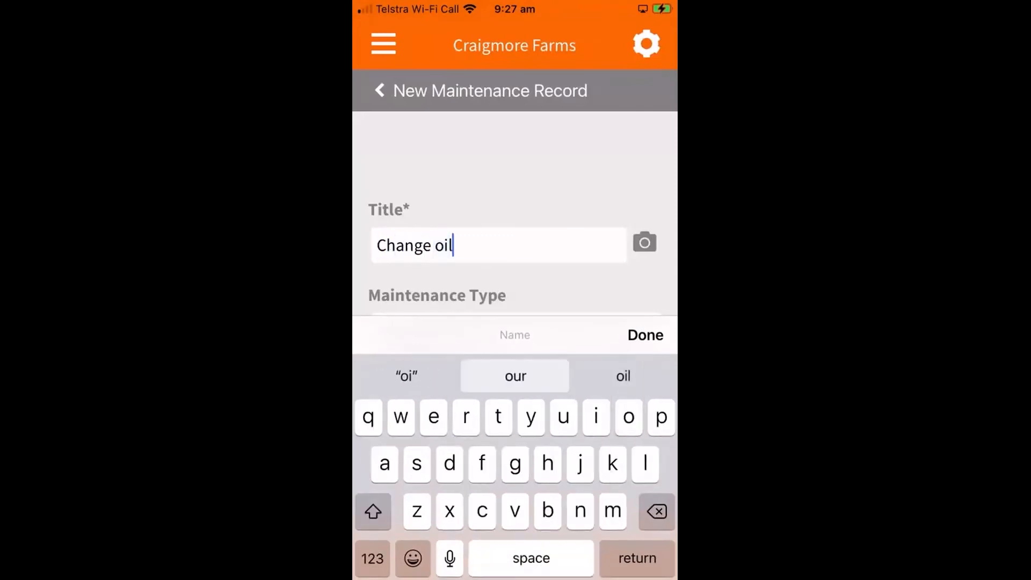
scroll(514, 215, "down", 2)
left_click(516, 215)
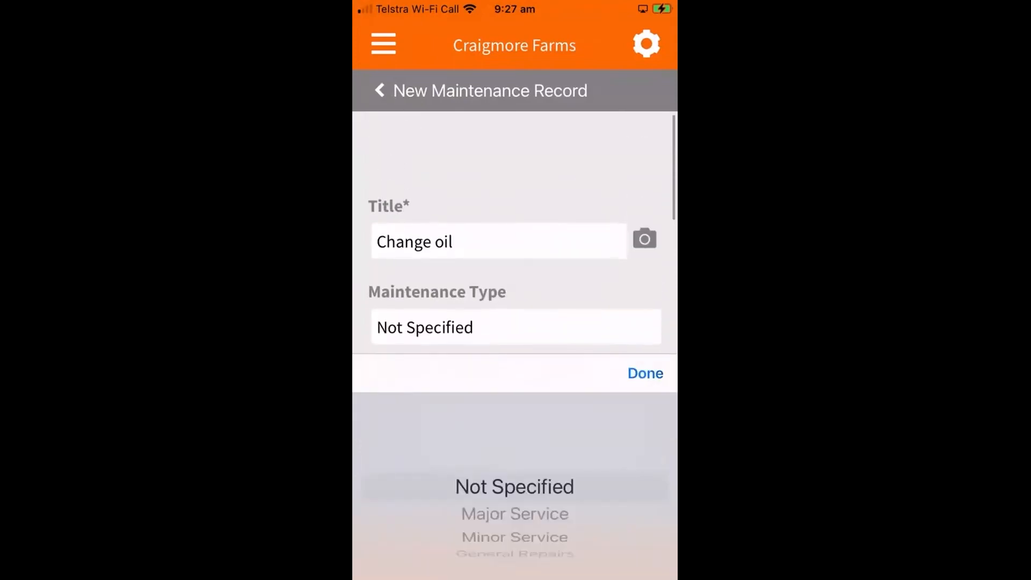
scroll(514, 513, "down", 2)
left_click(645, 373)
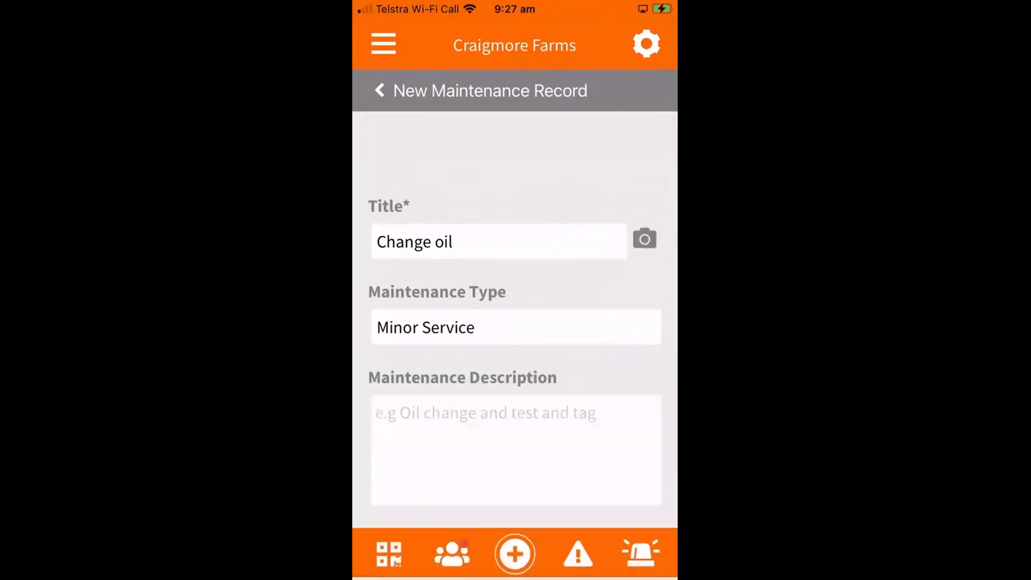
- Enter "Dropped transmission oil and replaced" as the maintenance description
left_click(515, 450)
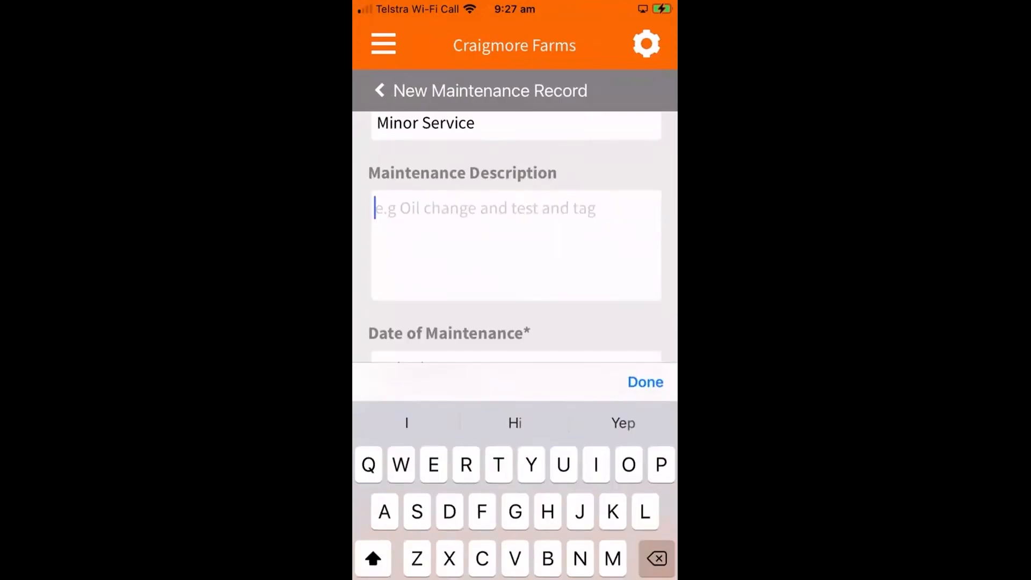
type("D")
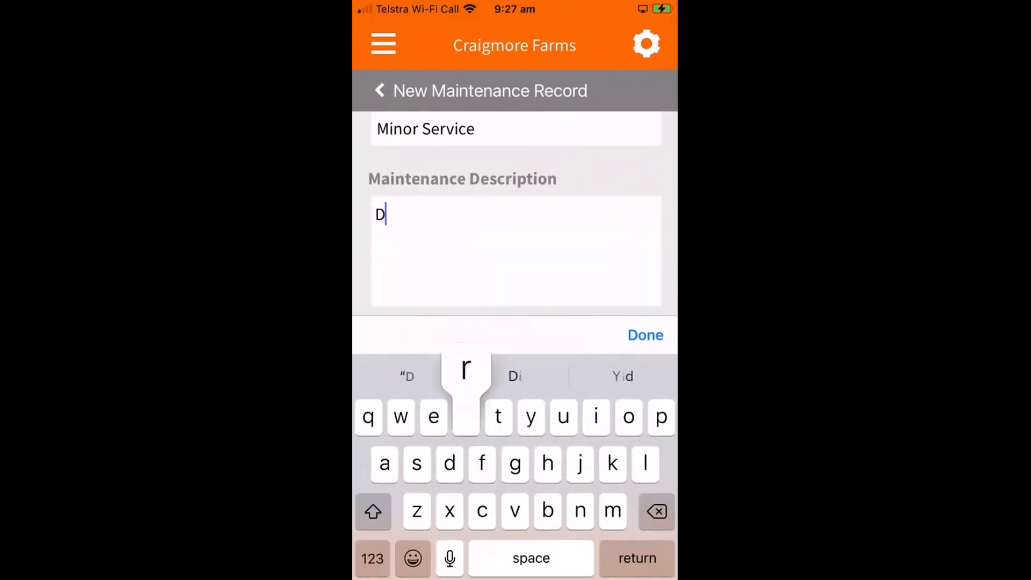
type("ropped ")
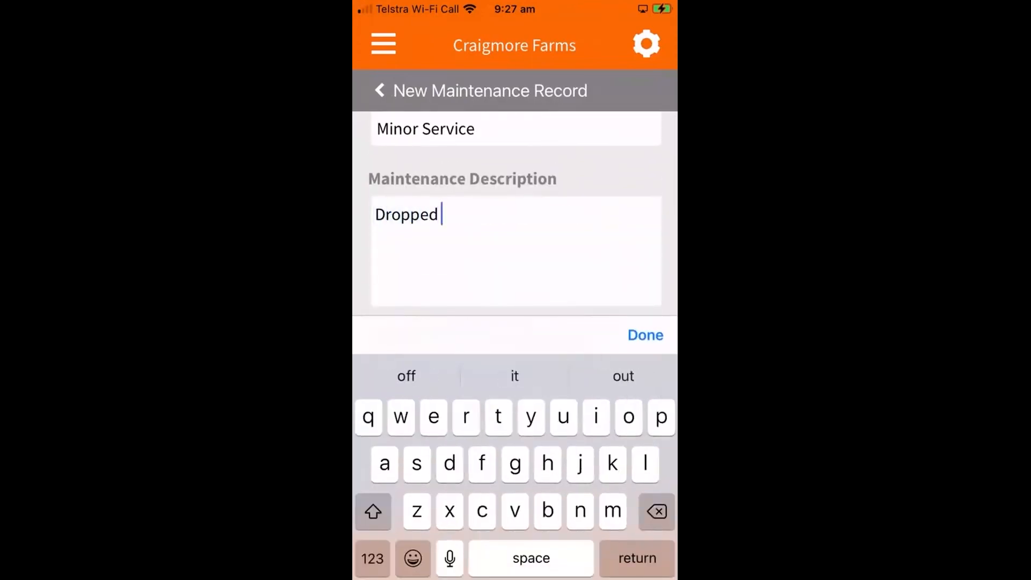
type("transm")
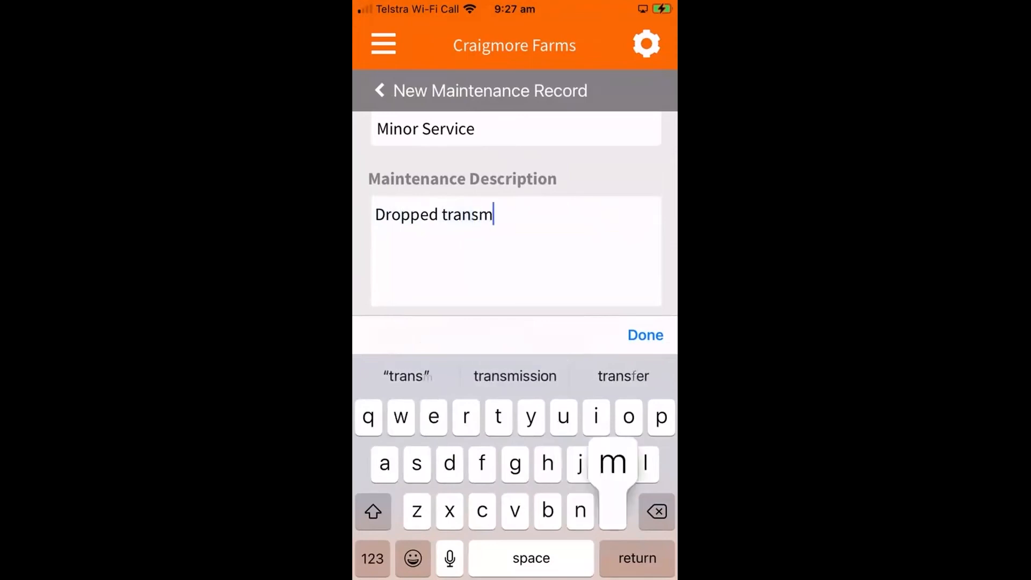
left_click(515, 376)
type("oil and")
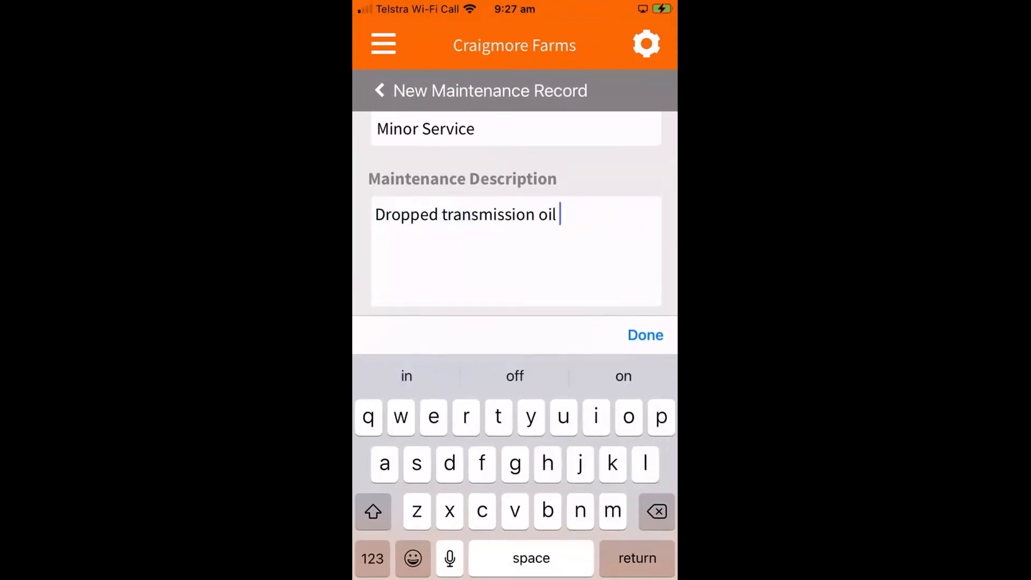
type(" repl")
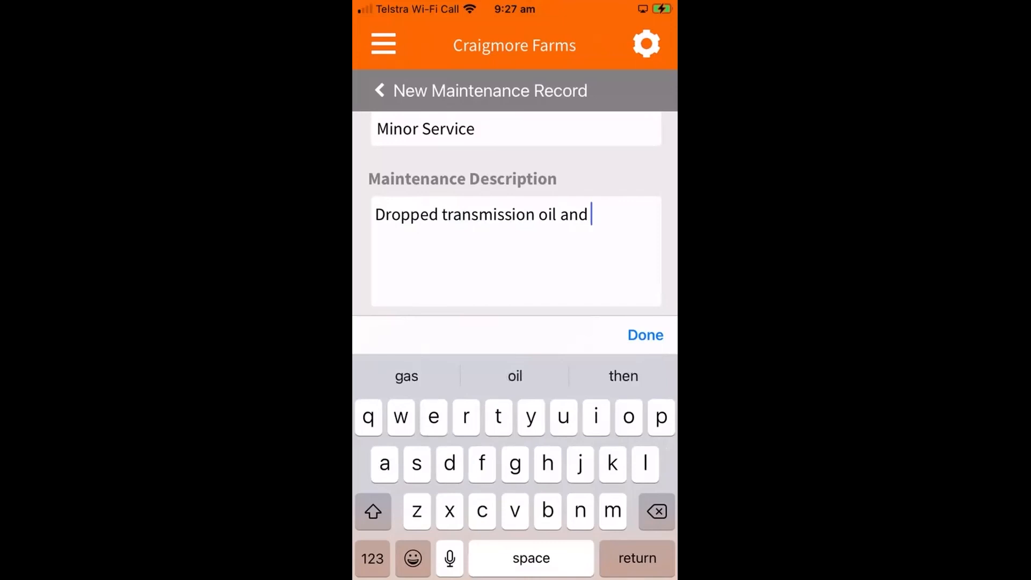
type("aced")
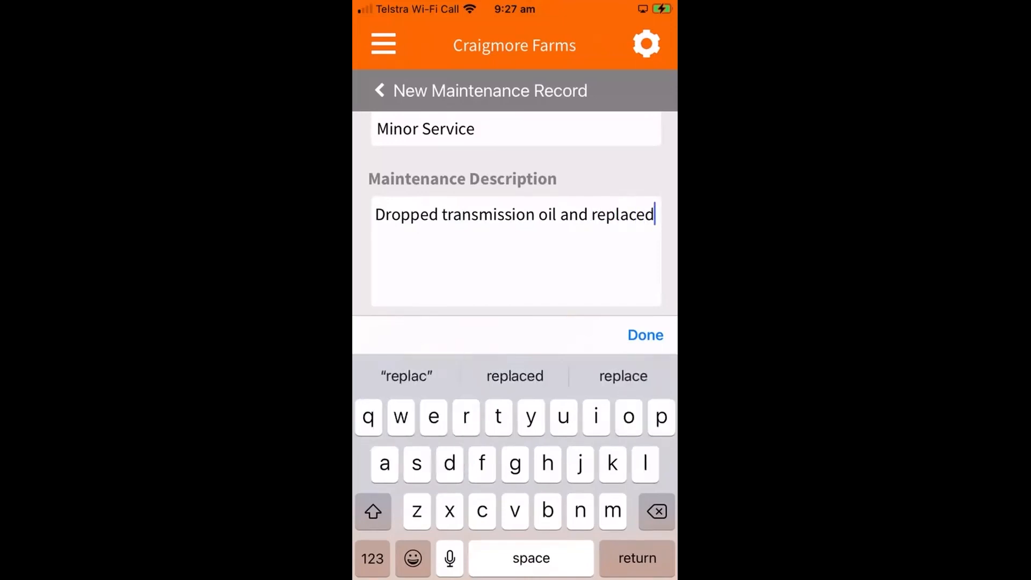
left_click(645, 335)
- Set the next maintenance due date to 26 January 2023
scroll(515, 322, "down", 2)
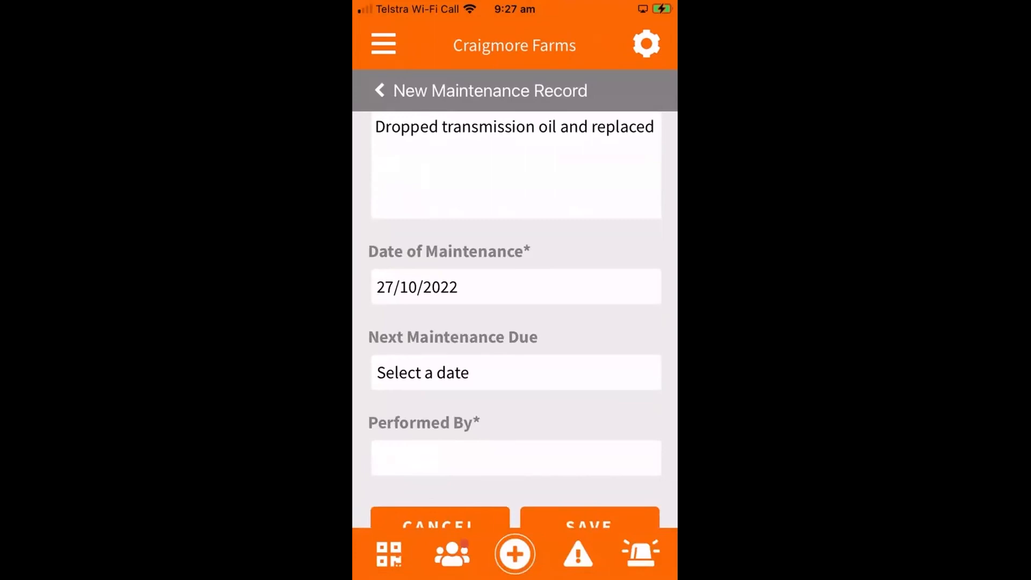
left_click(515, 372)
left_click(626, 486)
left_click(638, 213)
left_click(638, 213)
left_click(639, 213)
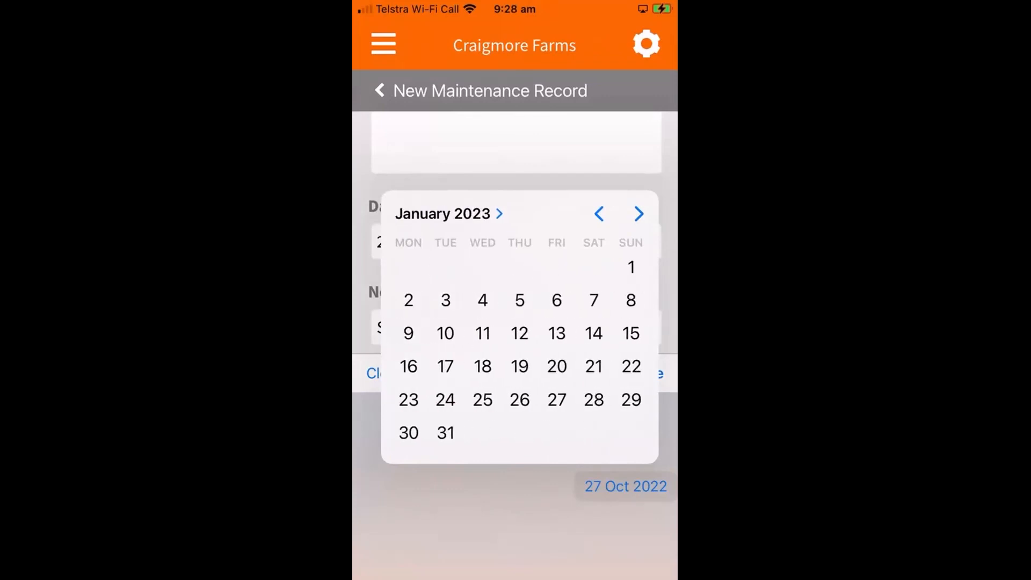
left_click(519, 400)
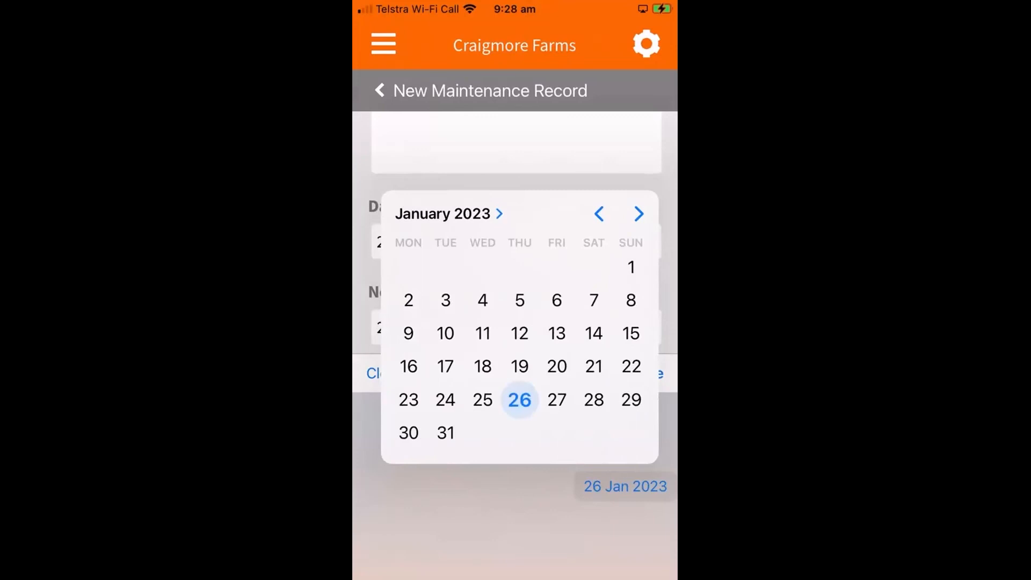
left_click(515, 523)
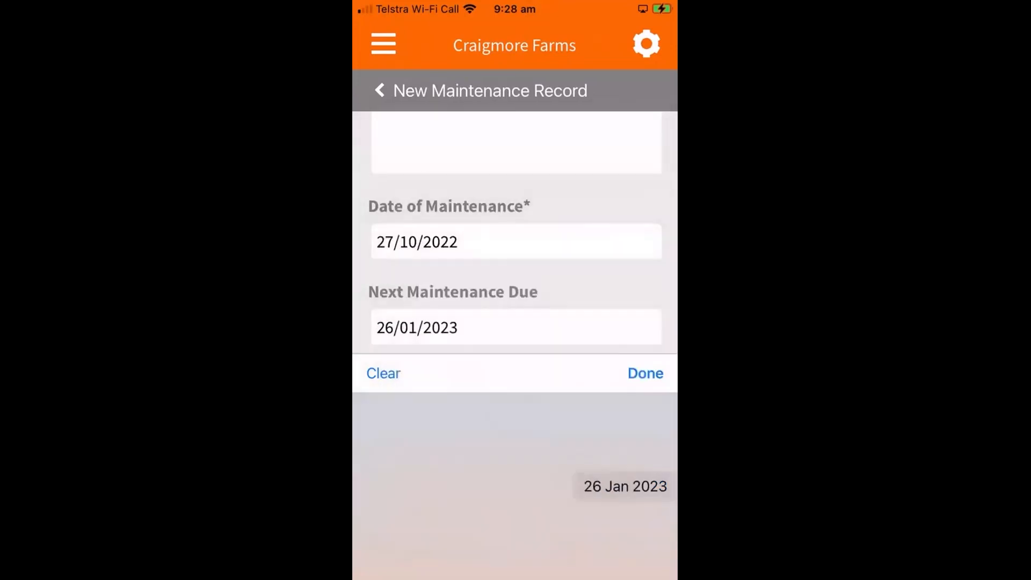
- Enter the full name of the person who performed the maintenance and save the record
scroll(516, 232, "down", 4)
left_click(515, 221)
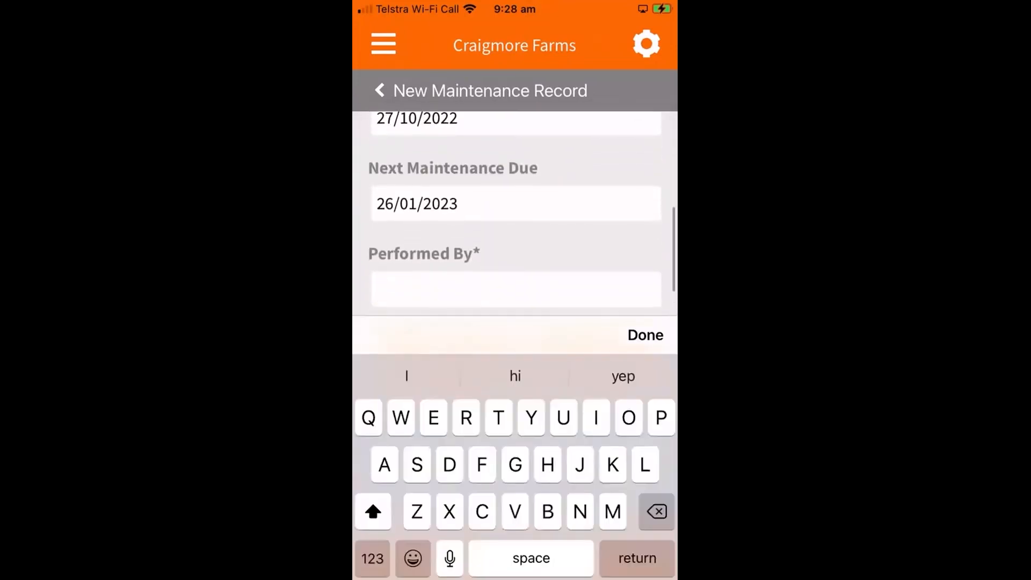
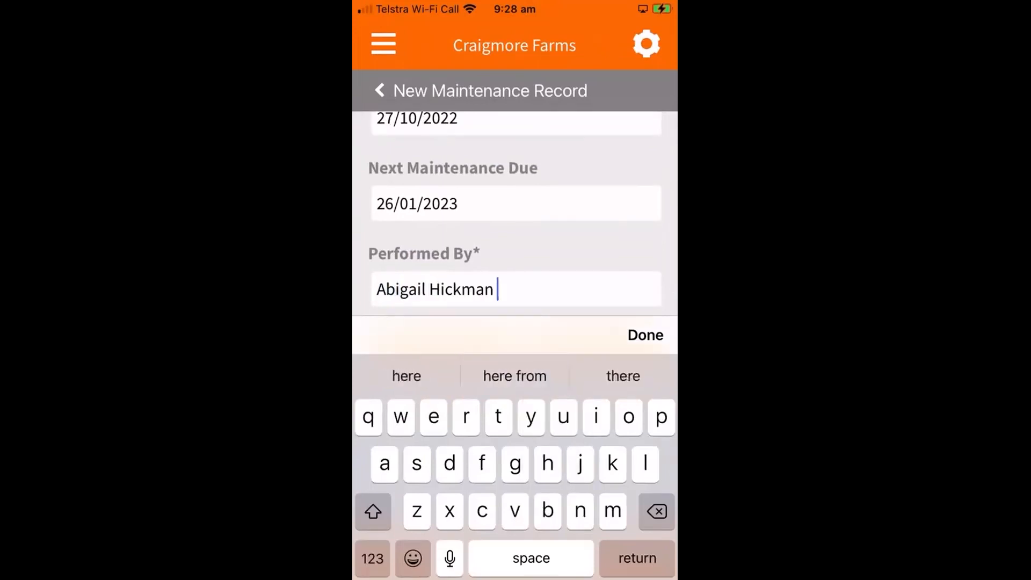
left_click(645, 335)
left_click(590, 464)
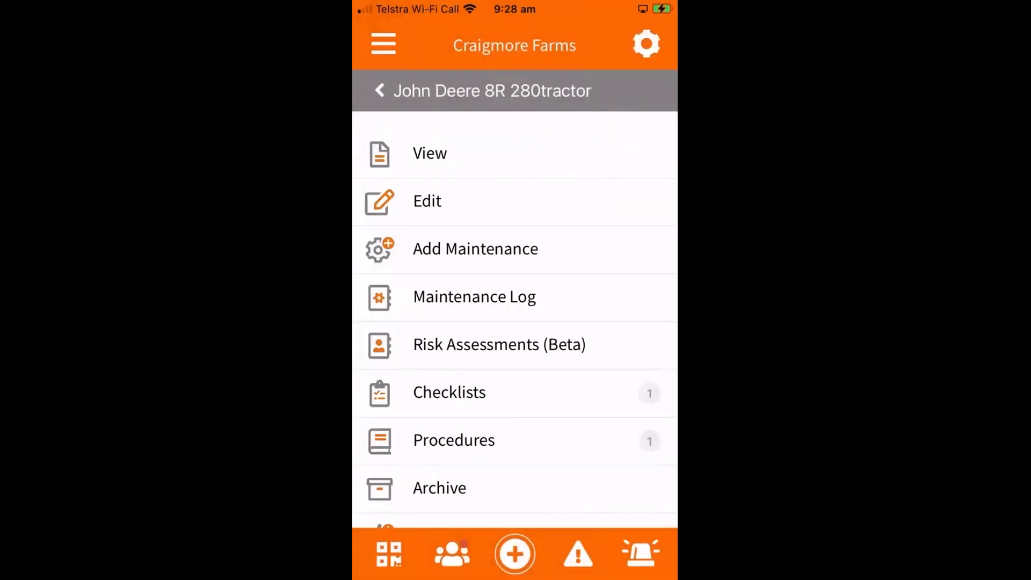
- Review the tractor's maintenance log and its risk assessments, returning to the tractor's options
left_click(475, 296)
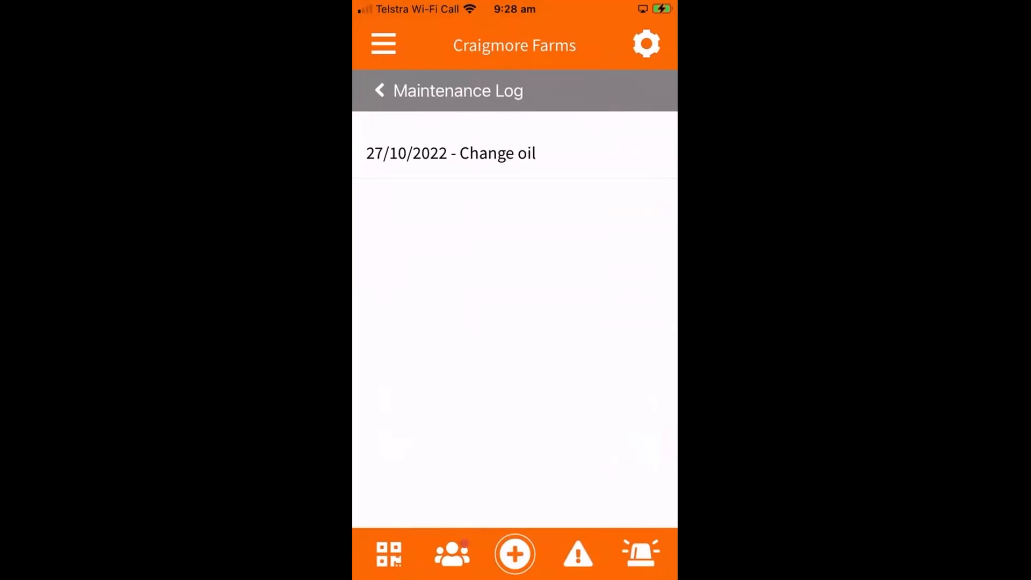
left_click(380, 90)
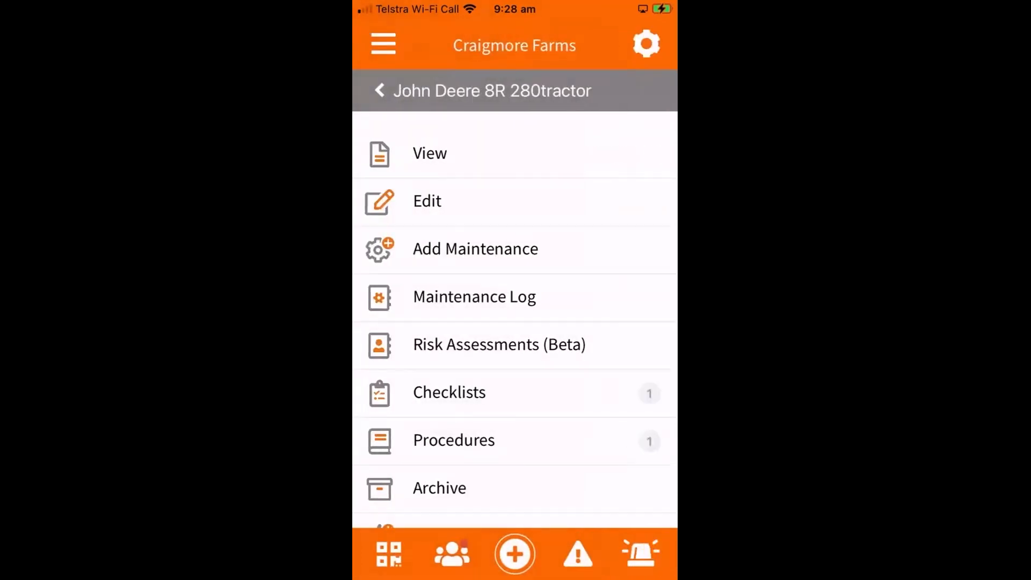
left_click(499, 344)
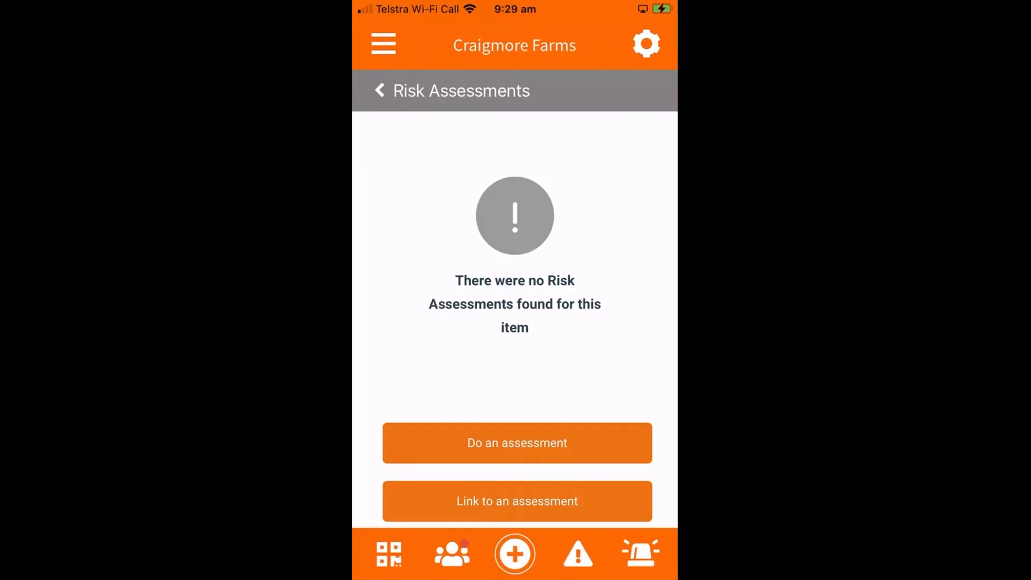
left_click(380, 90)
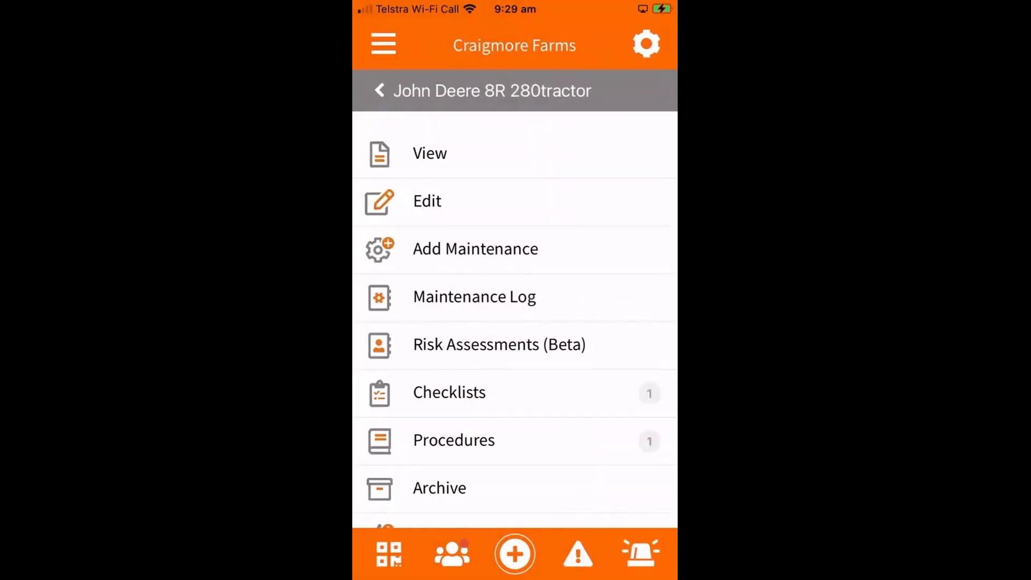
- Start Tractor Checklist V3 from the tractor's checklists and select John Deere 8R 280tractor as the machine name
scroll(514, 319, "down", 3)
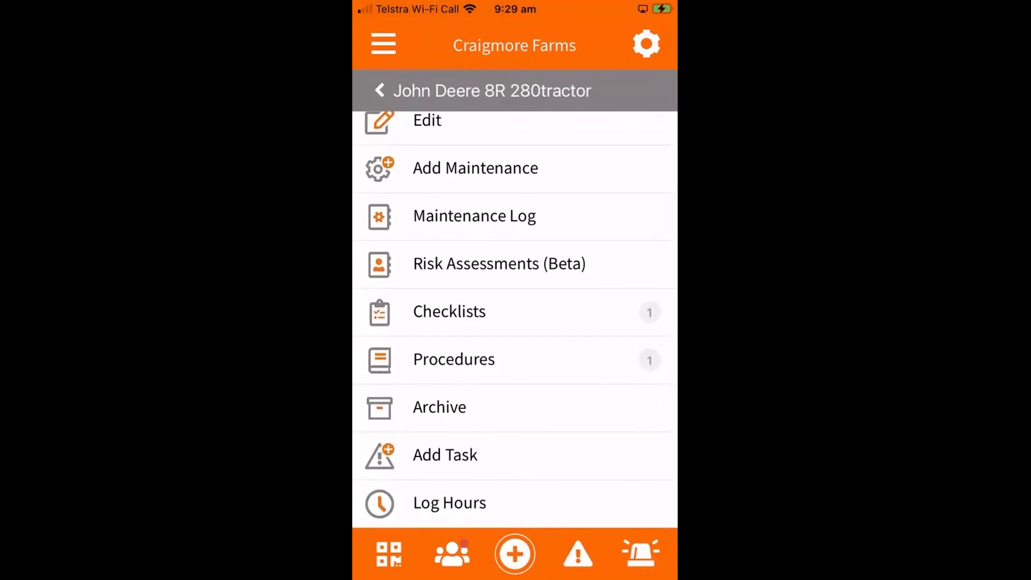
left_click(449, 312)
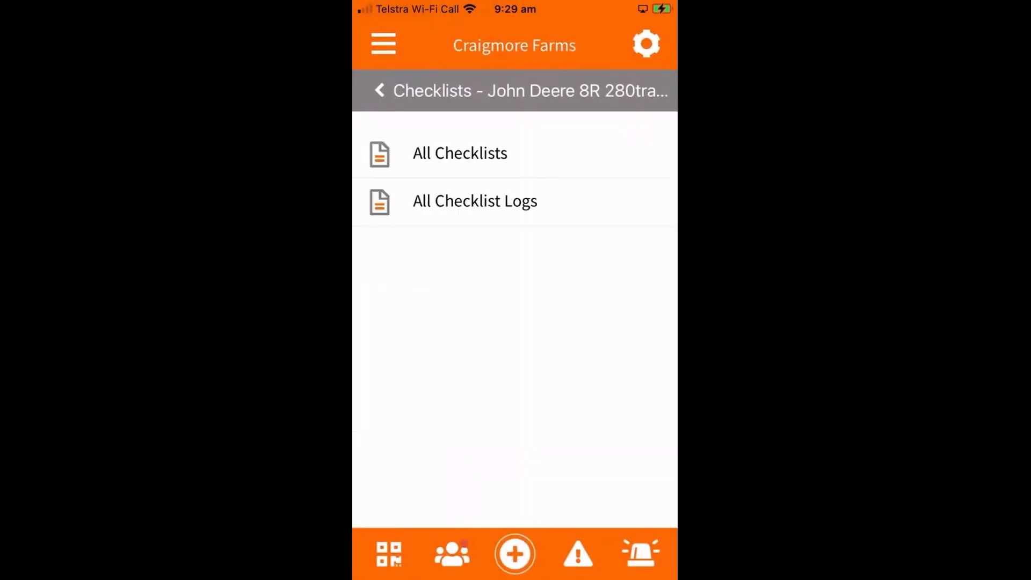
left_click(460, 153)
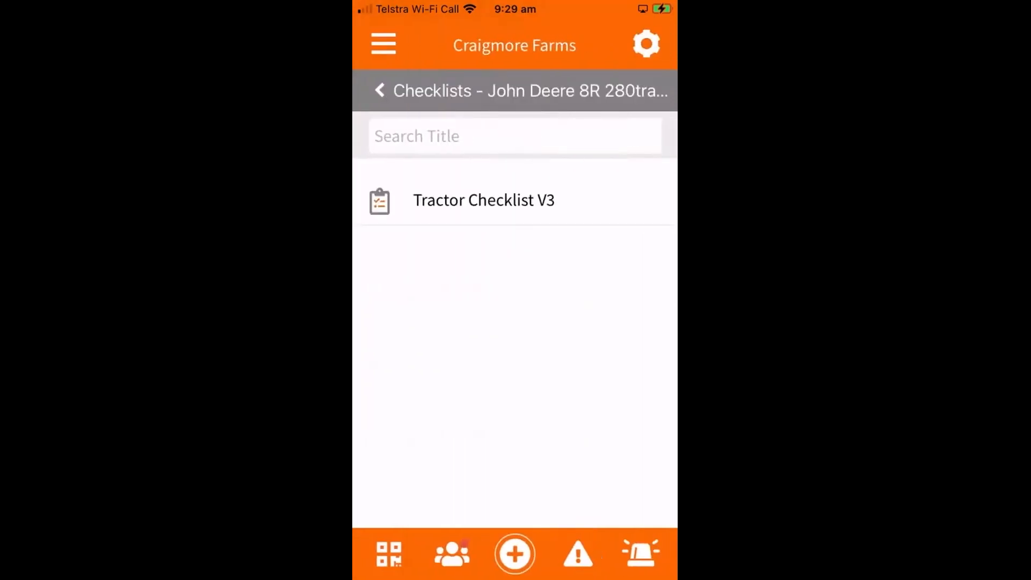
left_click(484, 200)
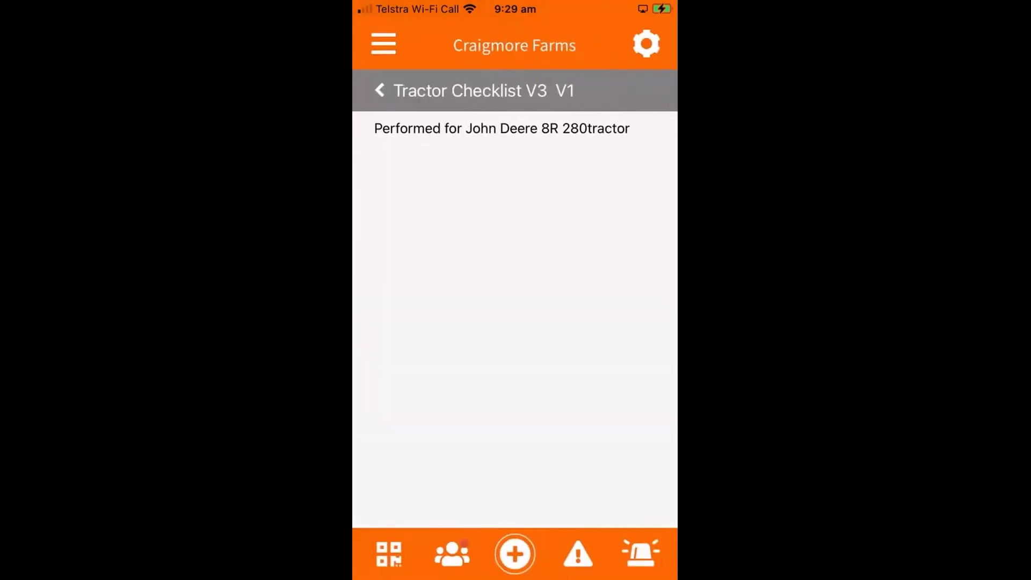
scroll(514, 333, "down", 2)
left_click(588, 492)
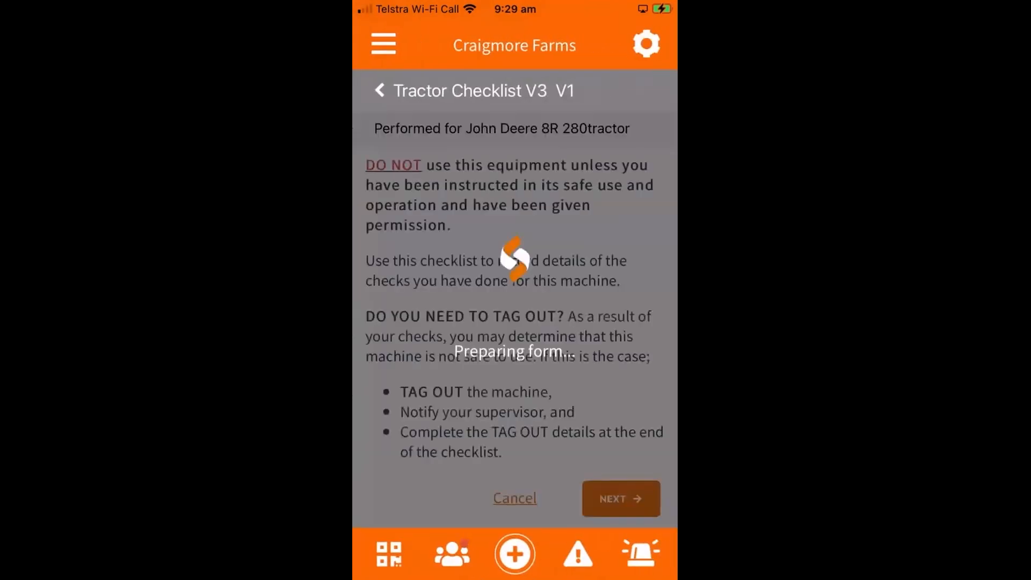
scroll(515, 322, "down", 5)
left_click(514, 319)
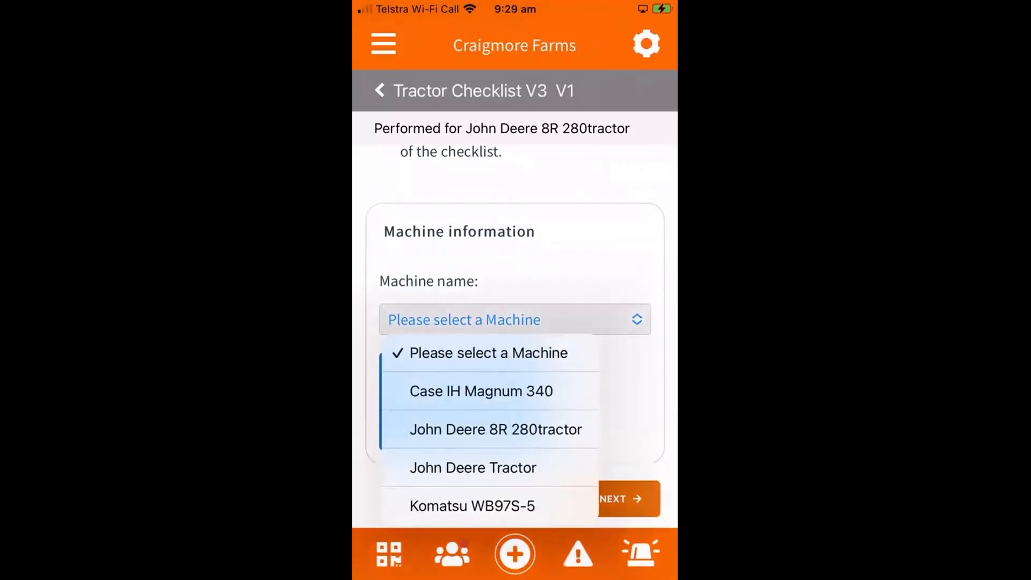
left_click(495, 429)
- Tick the wheels/tracks, tyre inflation and PTO guards checks in the tractor checklist, then save and close it
left_click(621, 498)
scroll(515, 322, "down", 2)
scroll(515, 322, "down", 3)
left_click(389, 233)
left_click(389, 300)
left_click(388, 367)
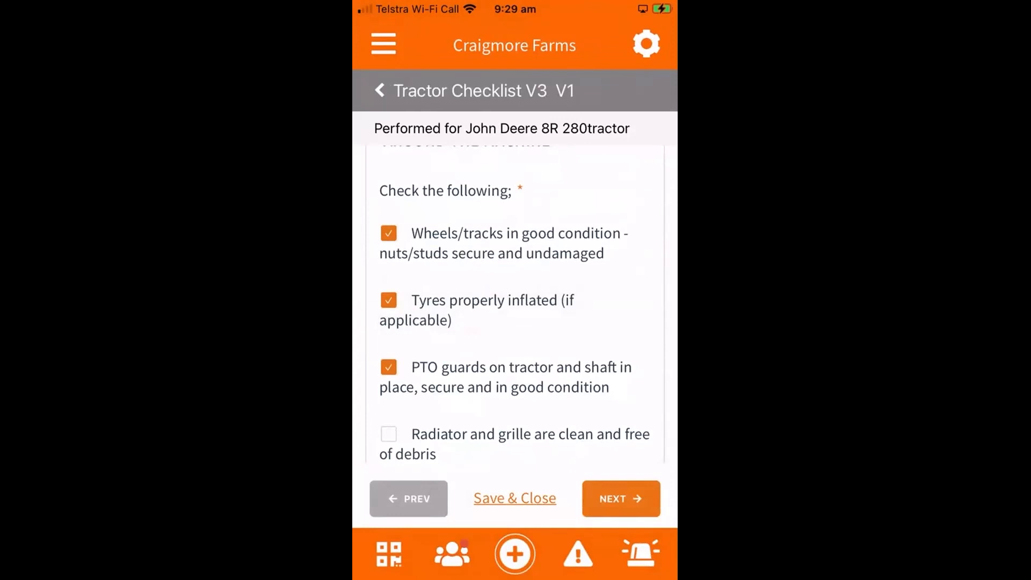
left_click(515, 498)
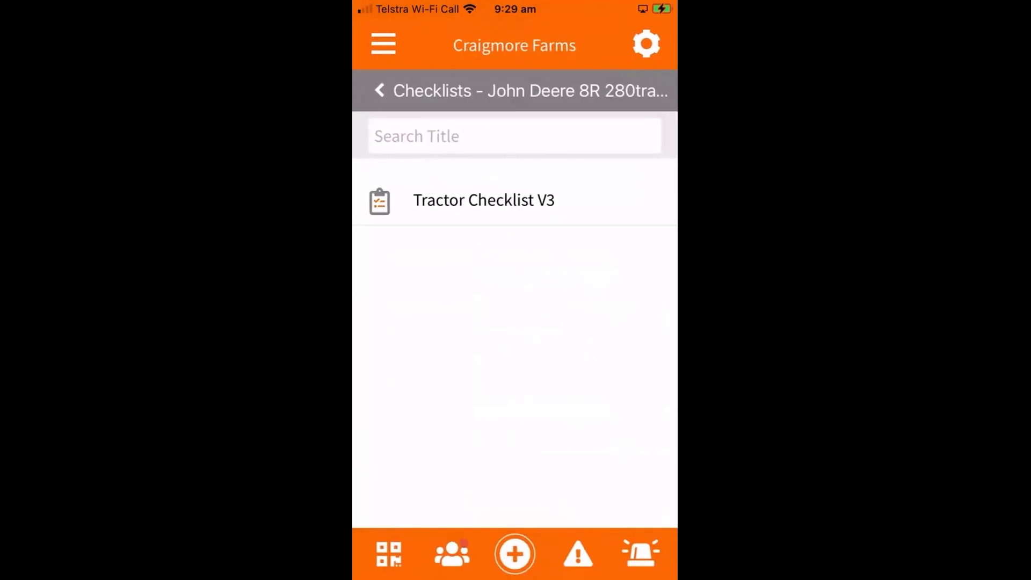
- View all checklist logs for the tractor, then return to the tractor's options
left_click(379, 90)
left_click(475, 201)
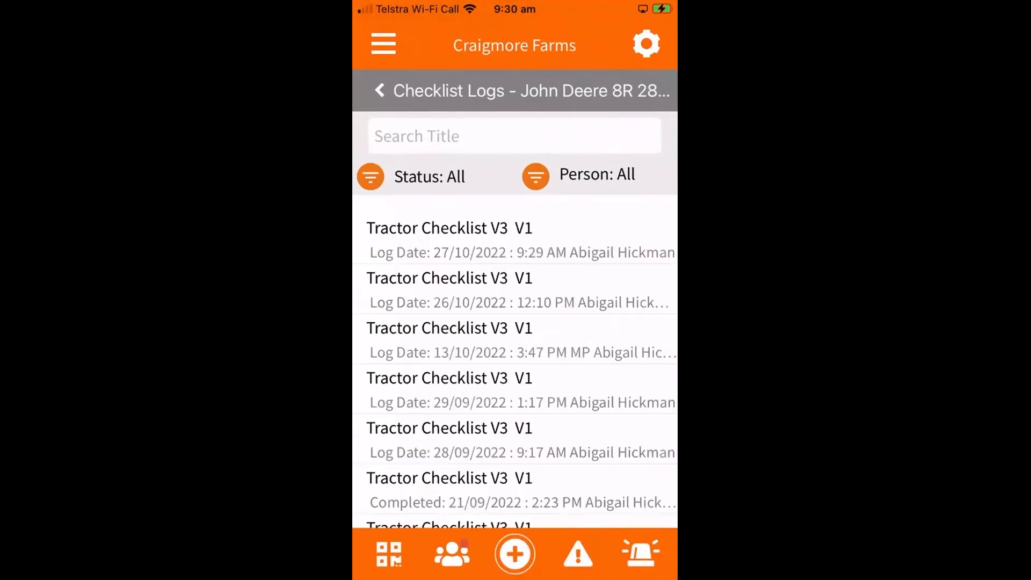
left_click(380, 91)
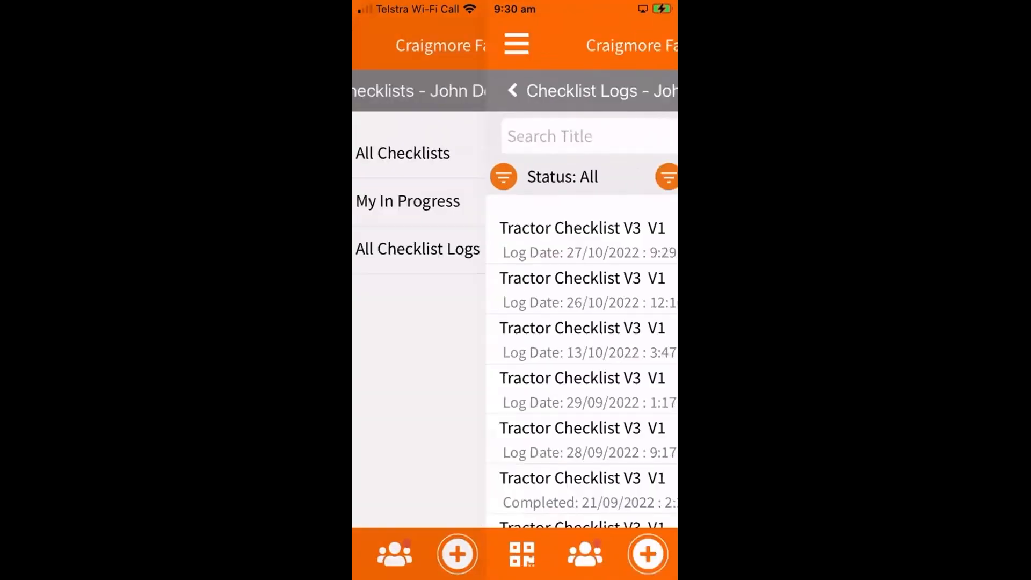
left_click(379, 91)
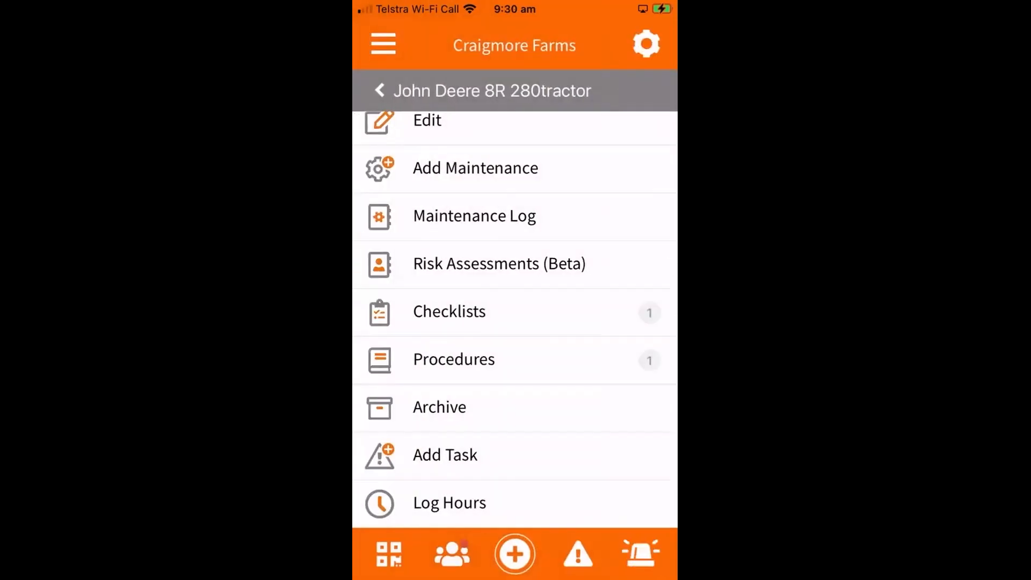
- Open the tractor's Tractor - SWP procedure, accept it as read and understood, and submit the acceptance
left_click(453, 360)
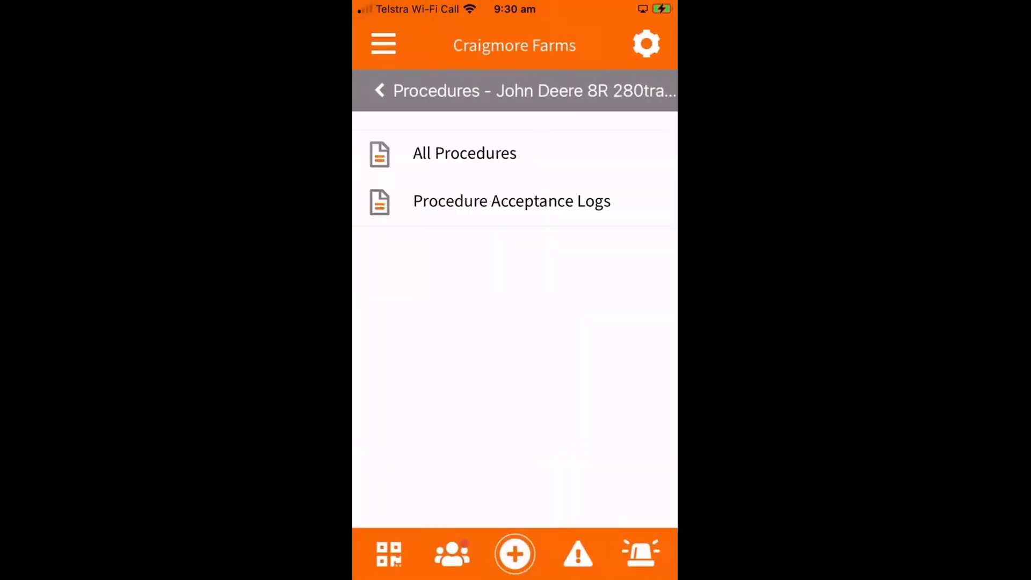
left_click(465, 154)
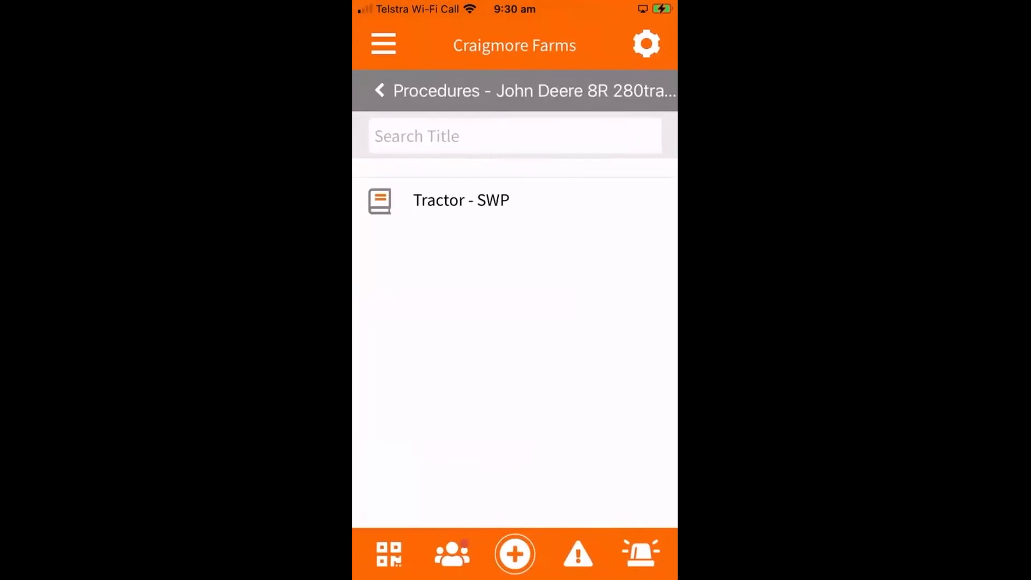
left_click(461, 201)
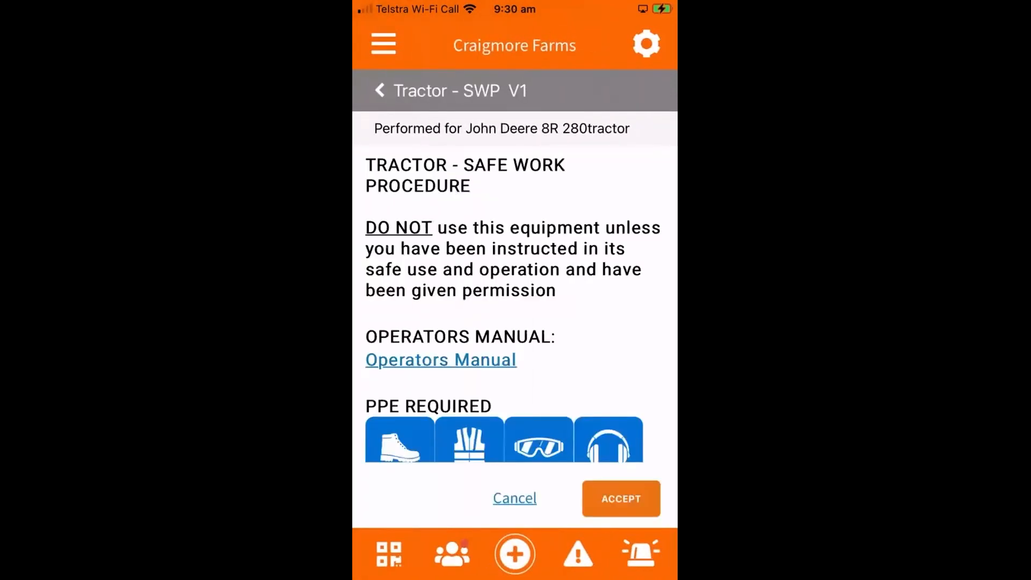
scroll(515, 306, "down", 12)
left_click(621, 498)
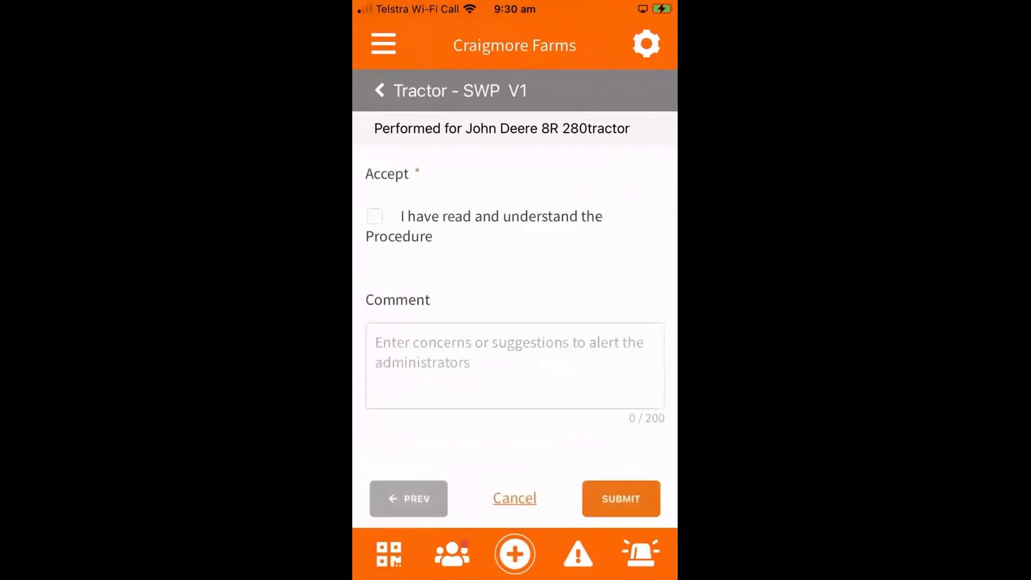
left_click(375, 216)
left_click(621, 498)
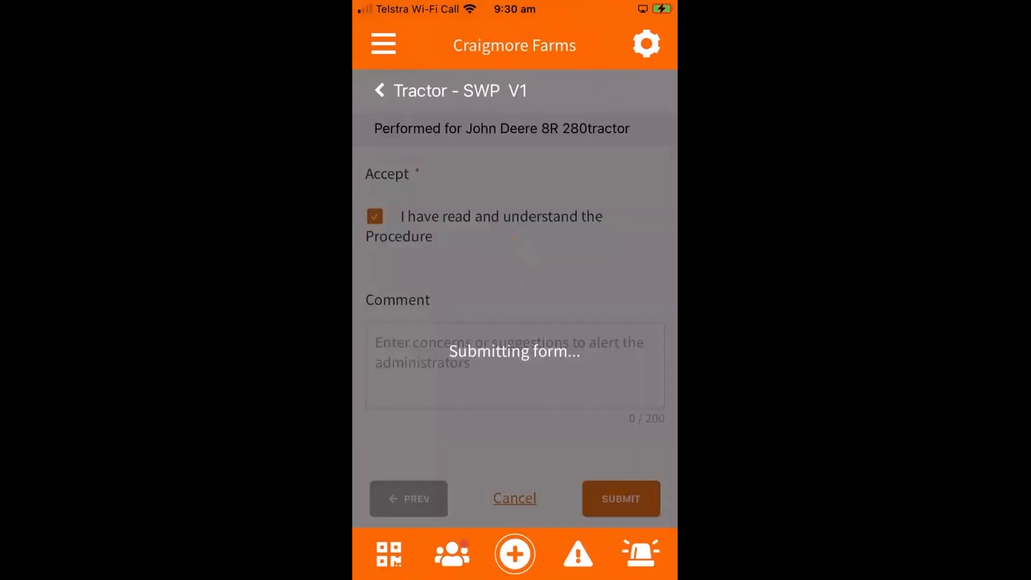
left_click(514, 497)
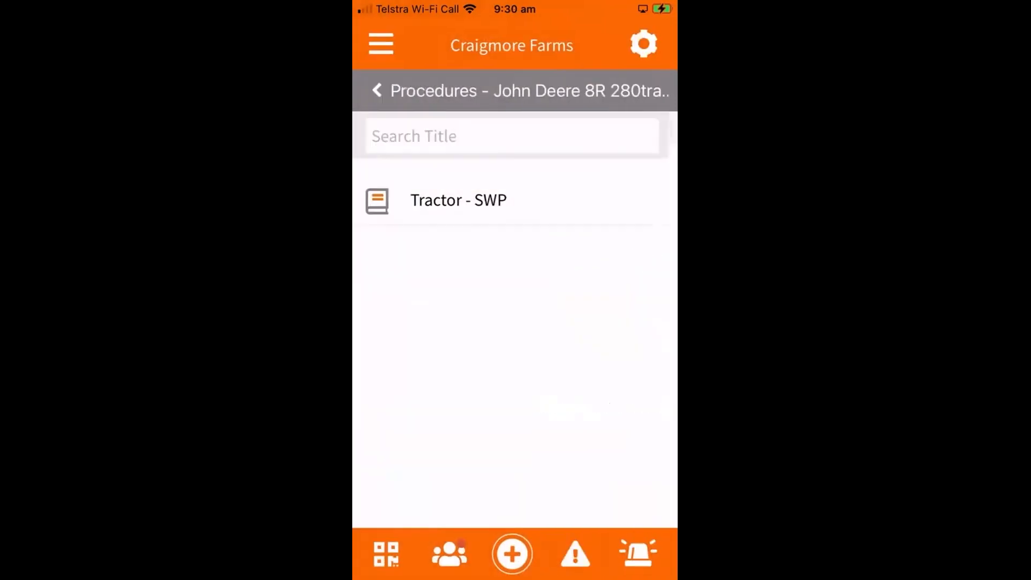
- Return from the procedures to the John Deere 8R 280tractor's options and review the available actions
left_click(379, 90)
left_click(379, 91)
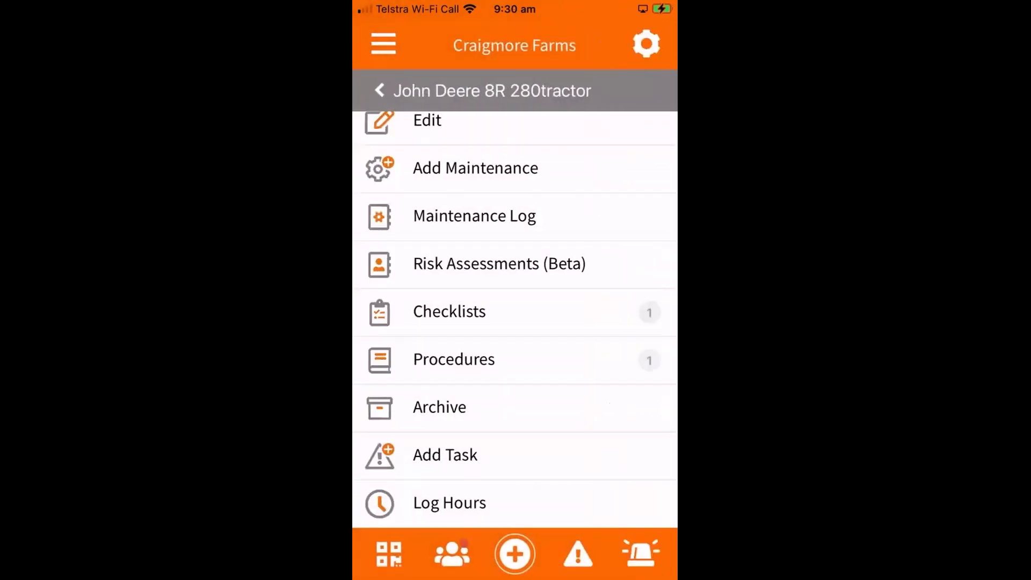
scroll(515, 322, "up", 2)
scroll(515, 322, "down", 2)
scroll(514, 319, "up", 2)
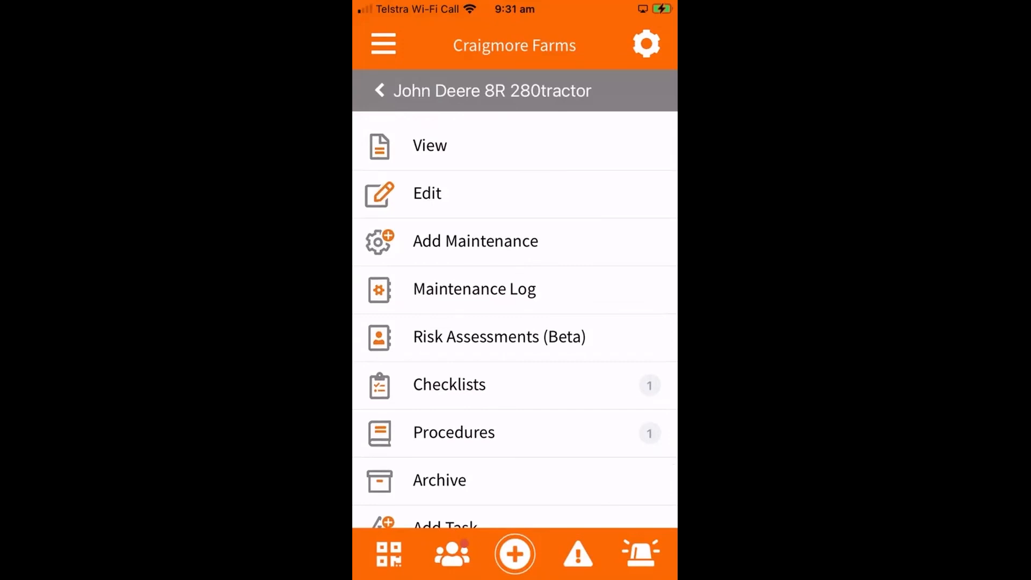
- Edit the John Deere 8R 280tractor to set Lockout / Tagout to Yes, save it, and return to the Inventory categories
left_click(428, 193)
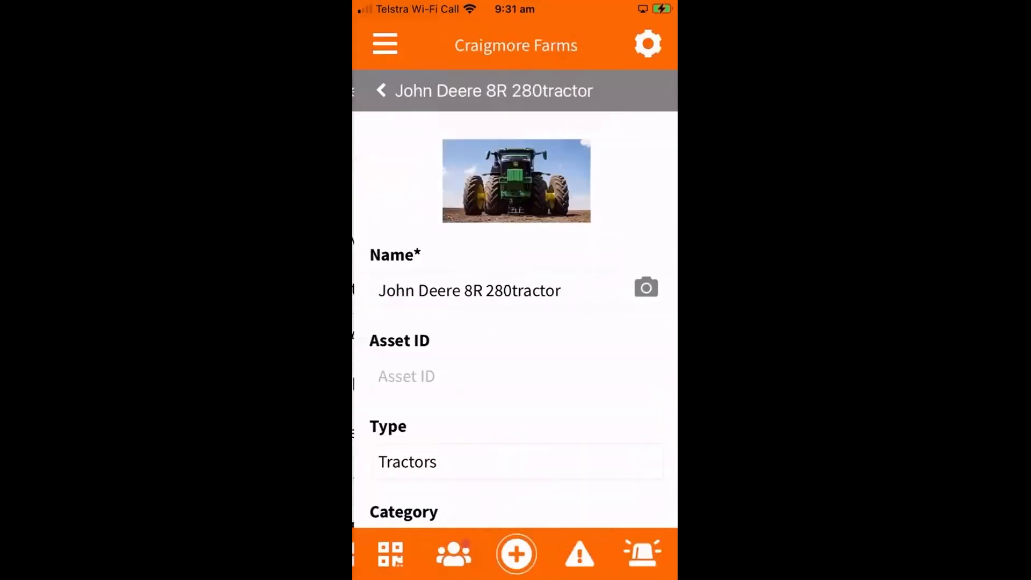
scroll(514, 319, "down", 11)
scroll(515, 320, "down", 11)
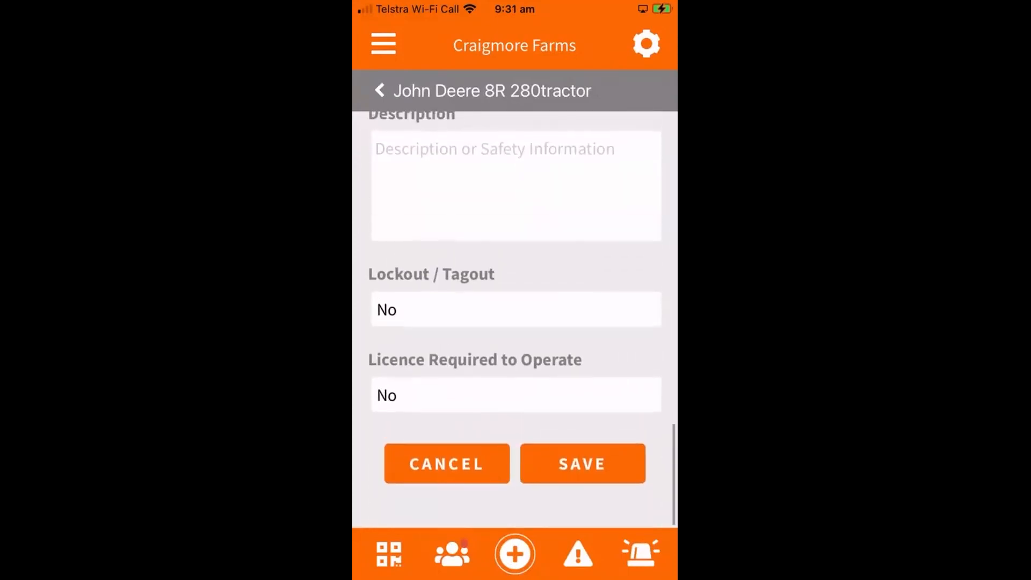
left_click(516, 310)
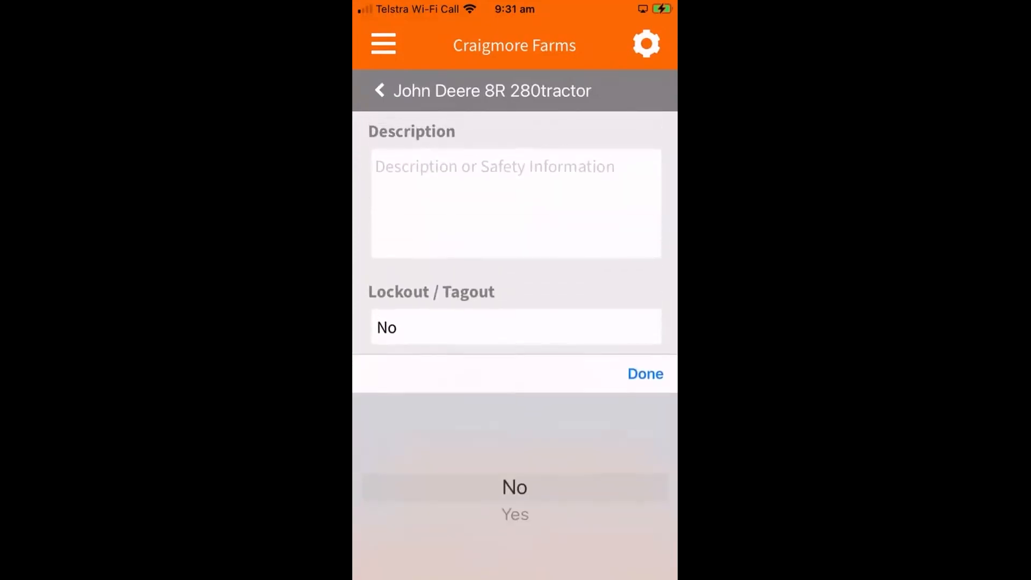
left_click(514, 514)
left_click(646, 373)
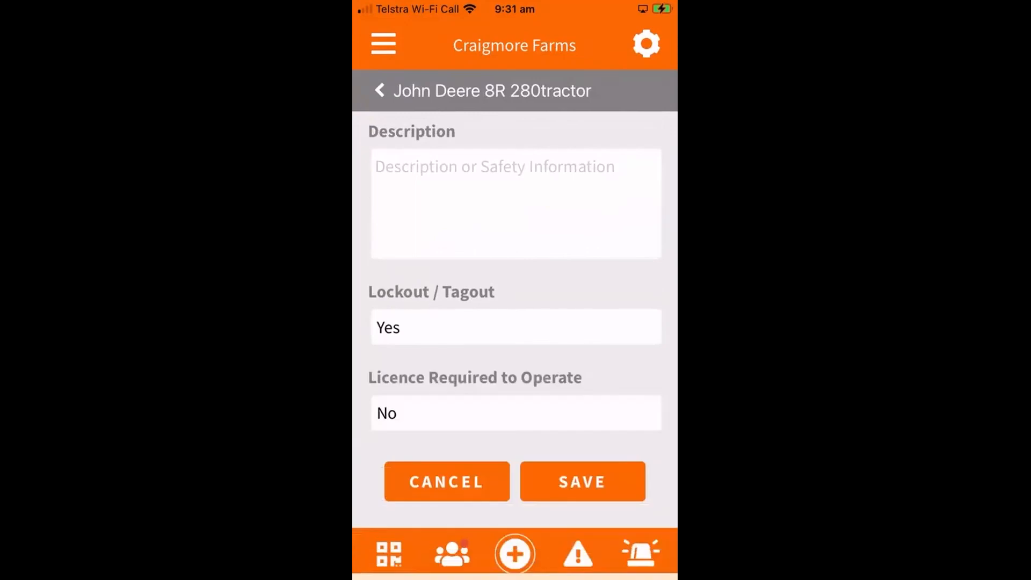
left_click(582, 481)
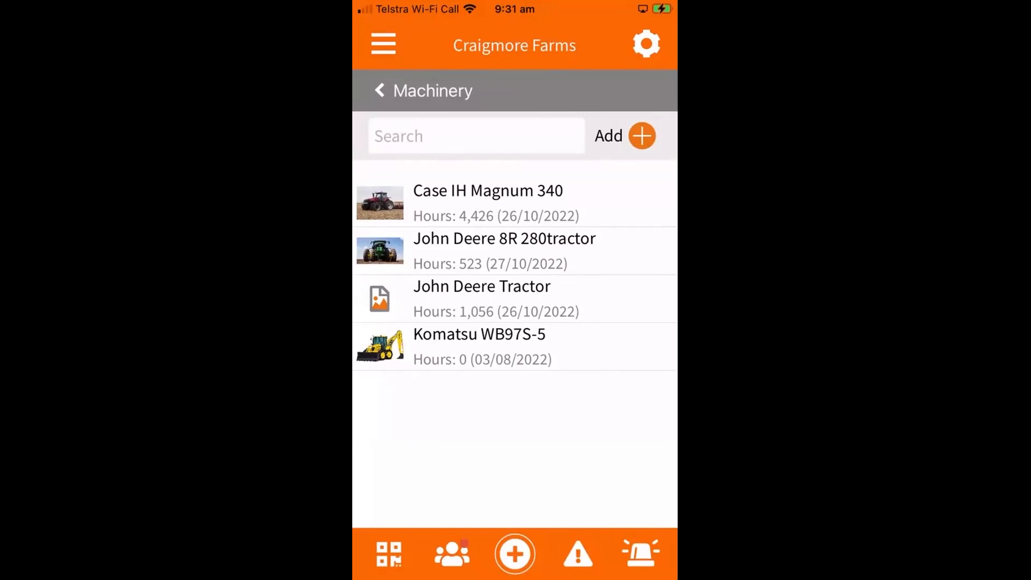
left_click(380, 90)
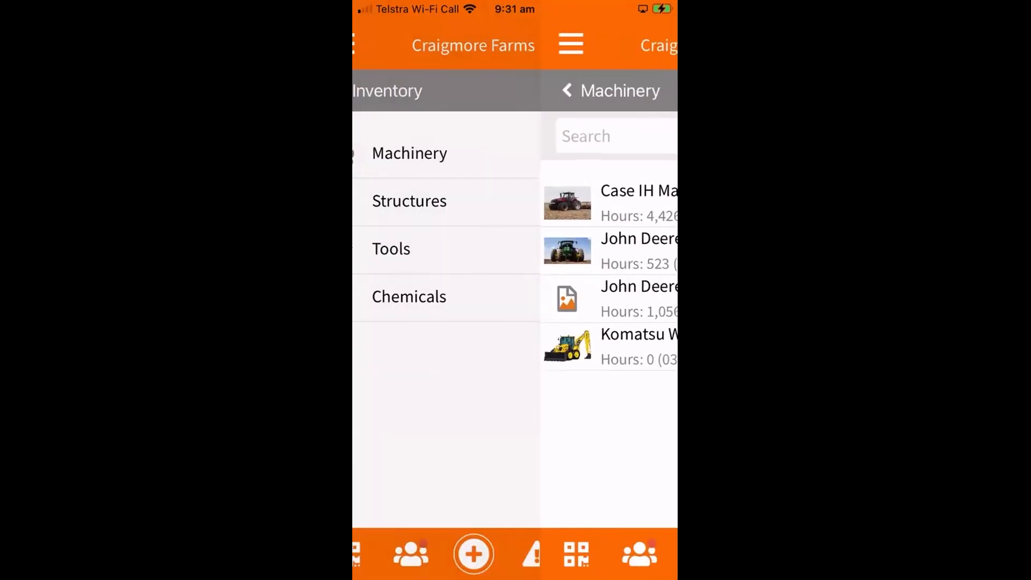
left_click(380, 90)
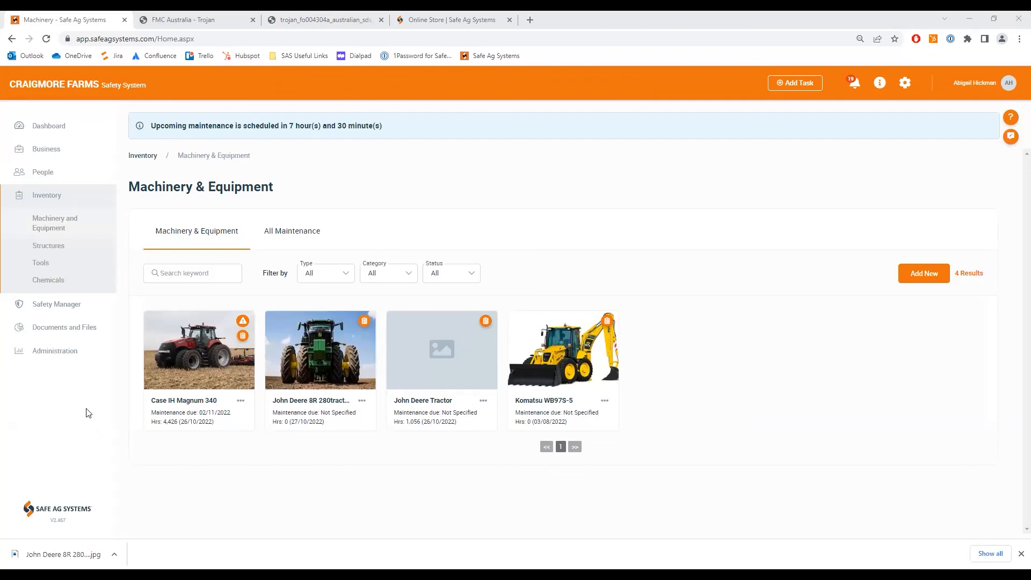
- Switch to the Safe Ag Systems web app in the browser and locate the Inventory reports in Administration's Reporting
left_click(62, 354)
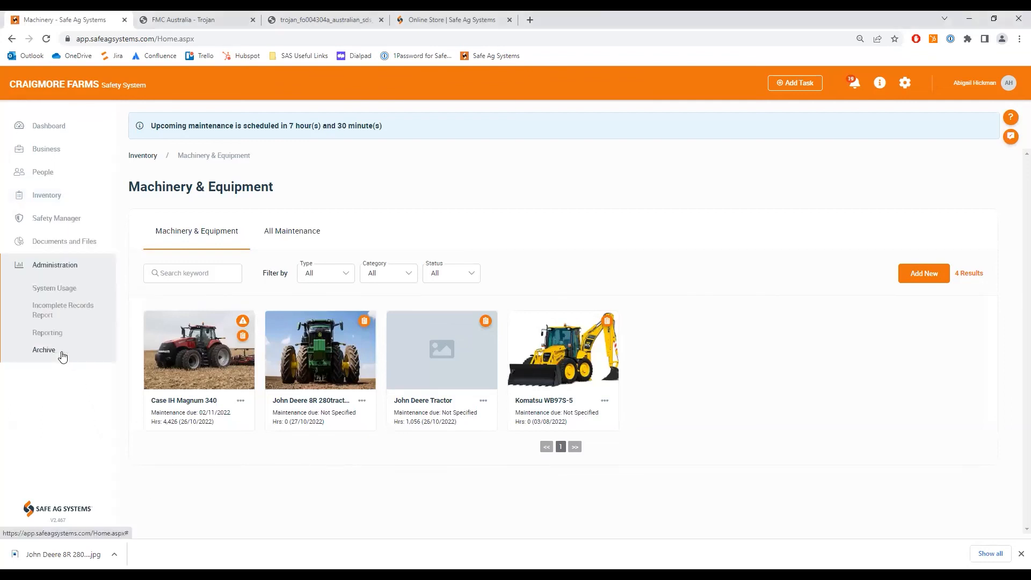
left_click(55, 333)
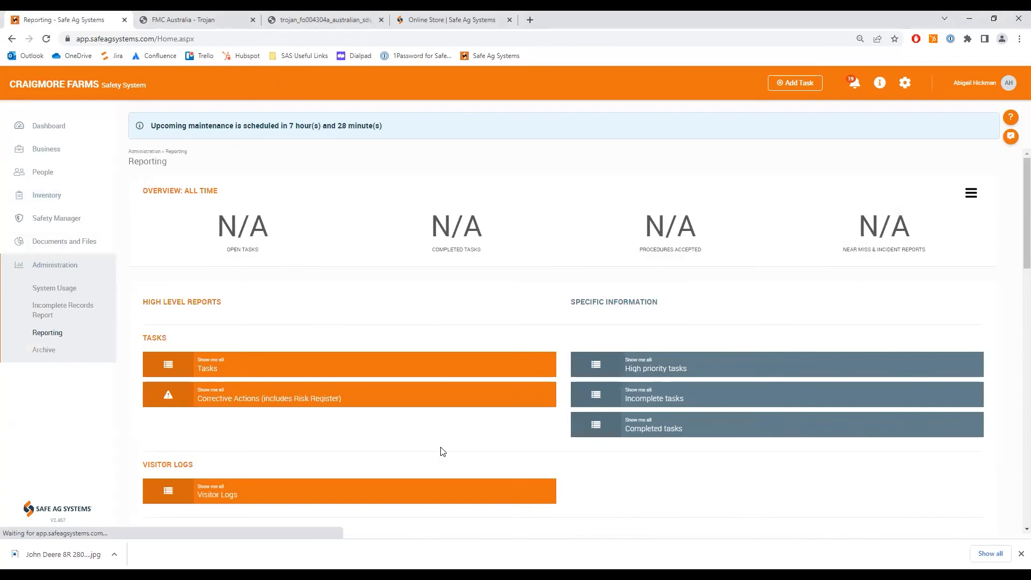
scroll(442, 451, "down", 5)
scroll(441, 451, "down", 1)
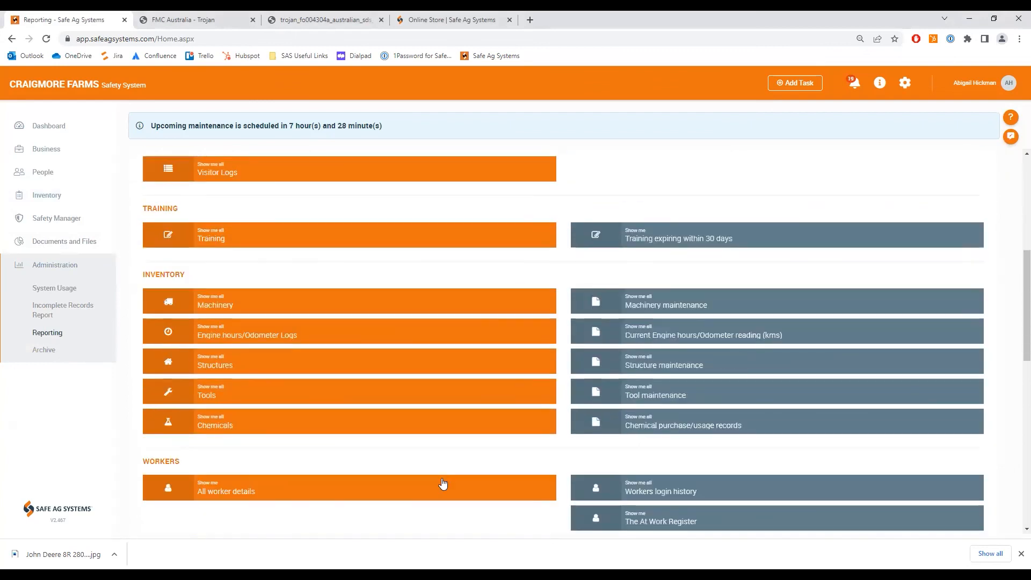